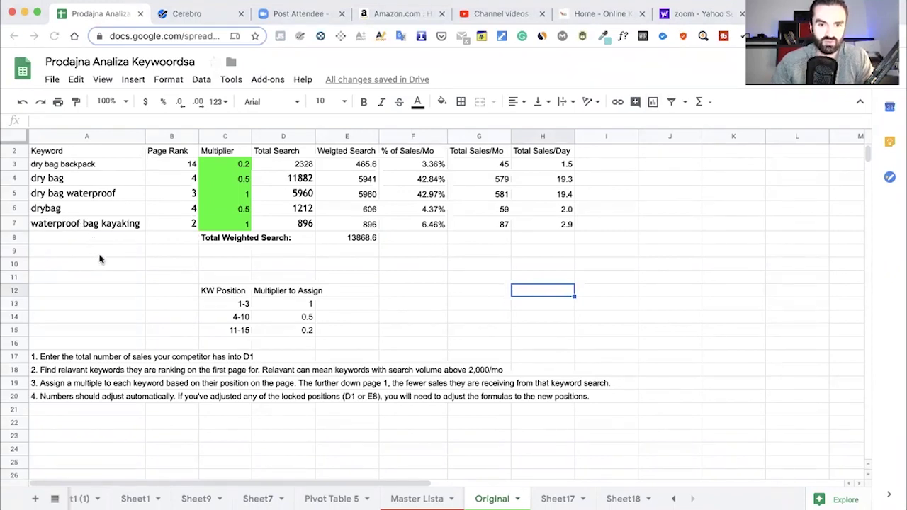
Open the Master Lista sheet and look through the keyword phrases, search volumes and relevancy scores around rows 24 to 69.
click(99, 252)
click(95, 239)
click(434, 501)
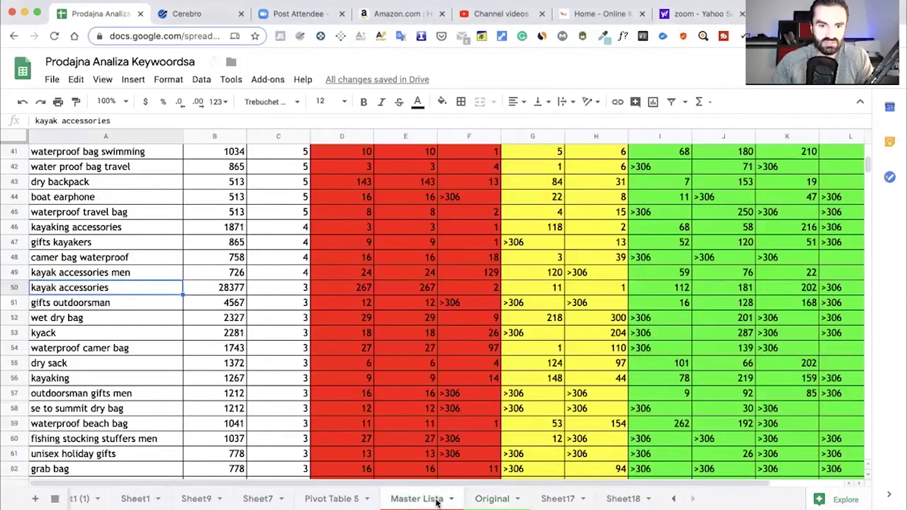
scroll(188, 323, up, 10)
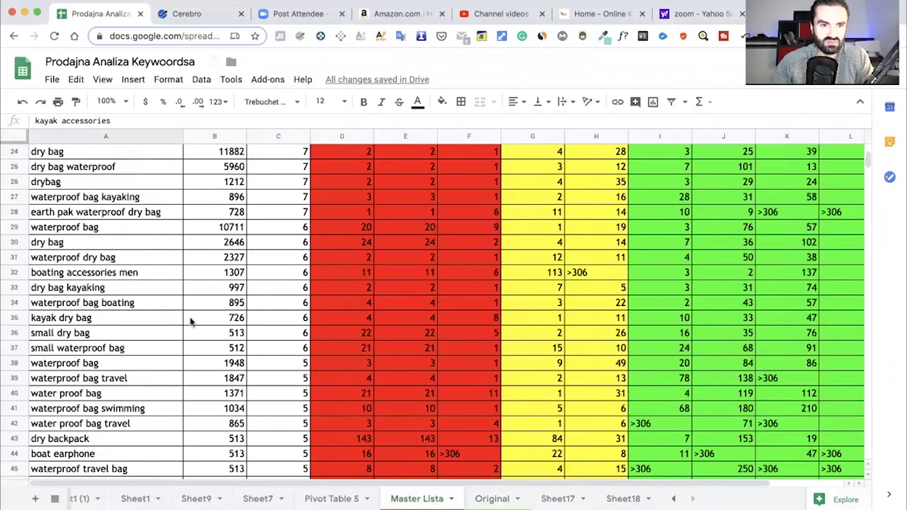
scroll(128, 341, down, 4)
scroll(131, 338, down, 5)
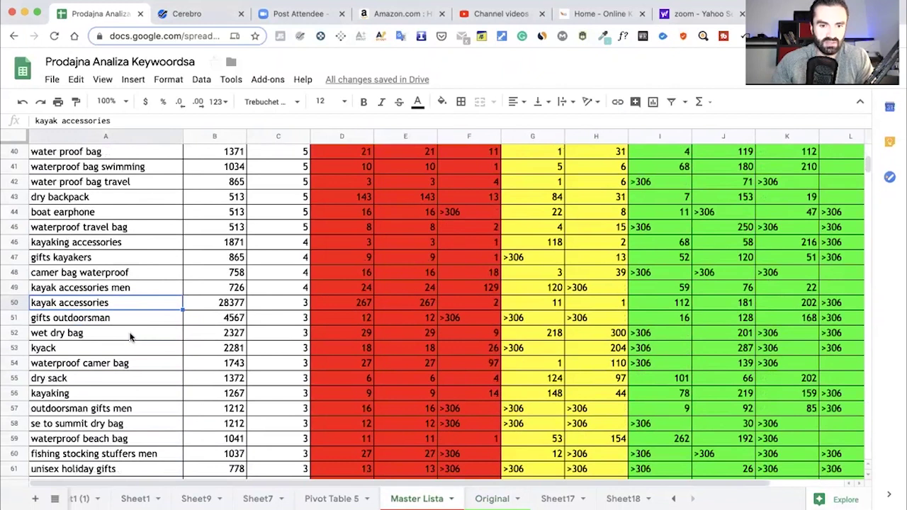
scroll(131, 339, down, 2)
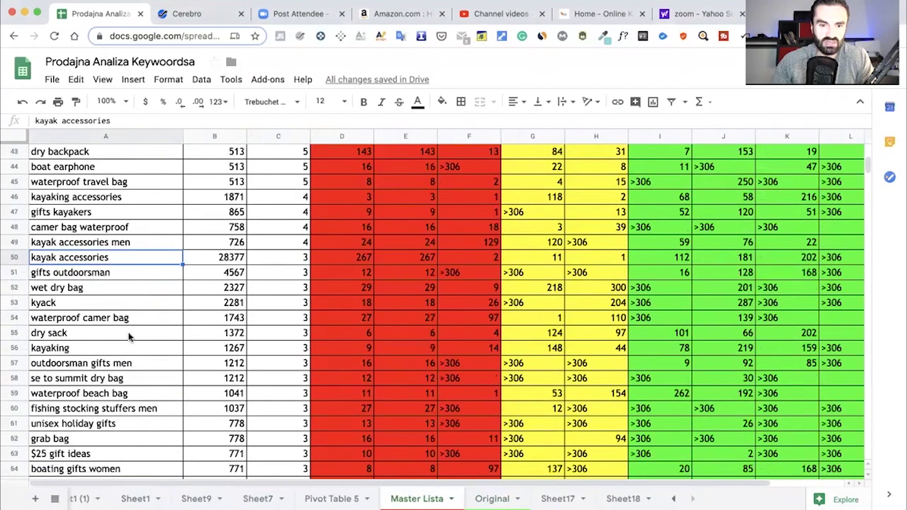
scroll(131, 338, down, 2)
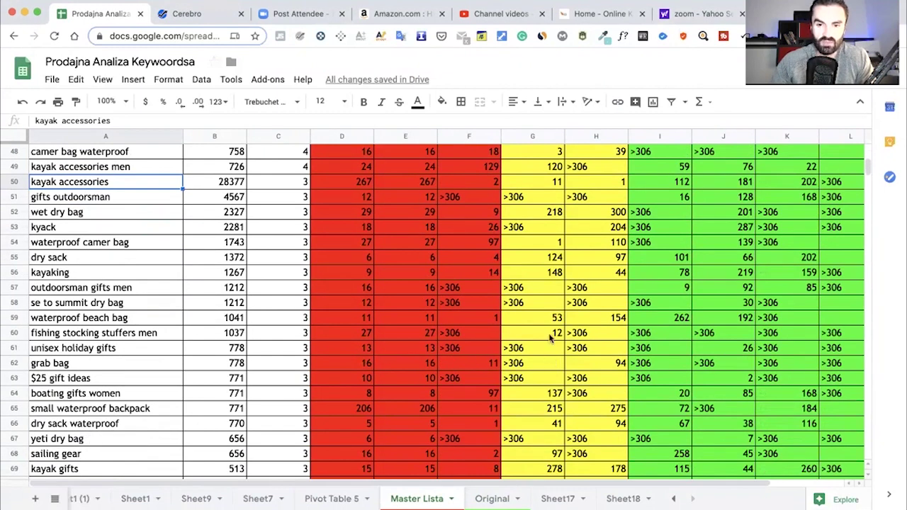
Examine the competitor ranks for "waterproof camer bag" in row 54 across the red, yellow and green columns.
click(557, 244)
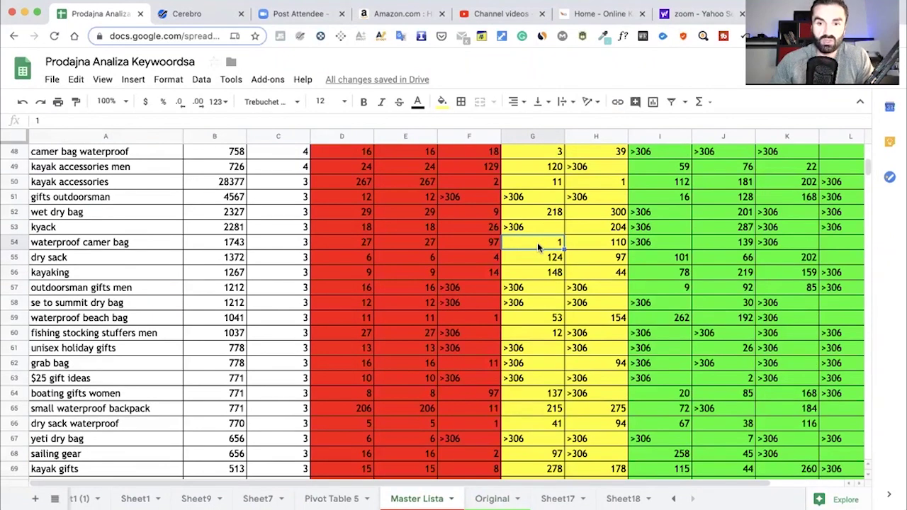
key(BackSpace)
key(Left)
key(Left)
key(Left)
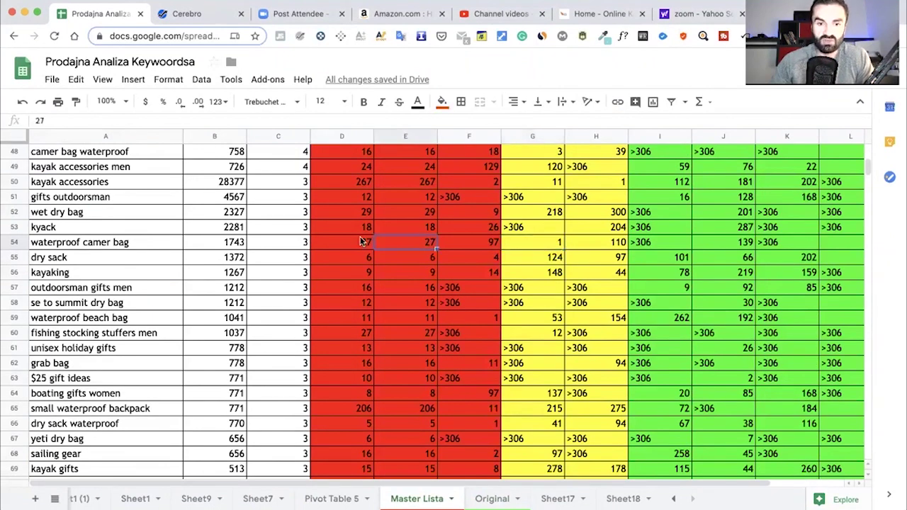
click(656, 241)
click(716, 242)
click(779, 243)
click(821, 242)
click(698, 243)
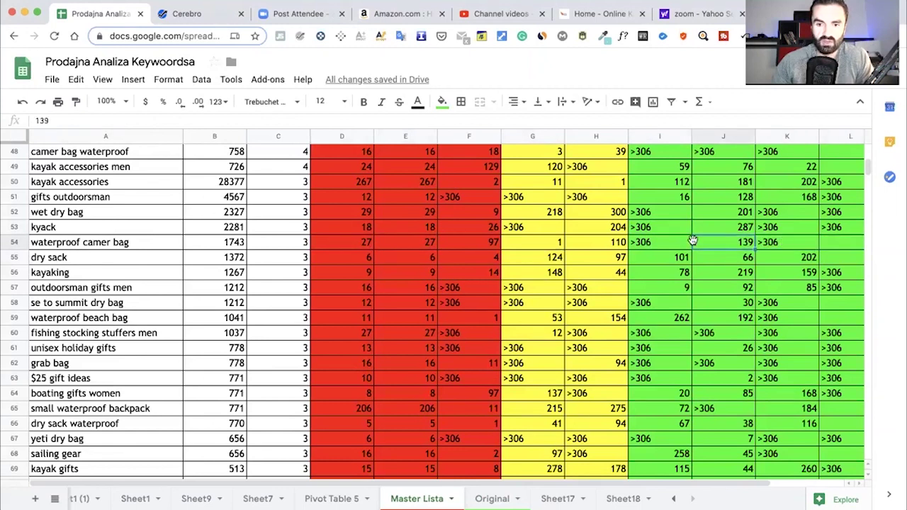
click(666, 242)
key(super+z)
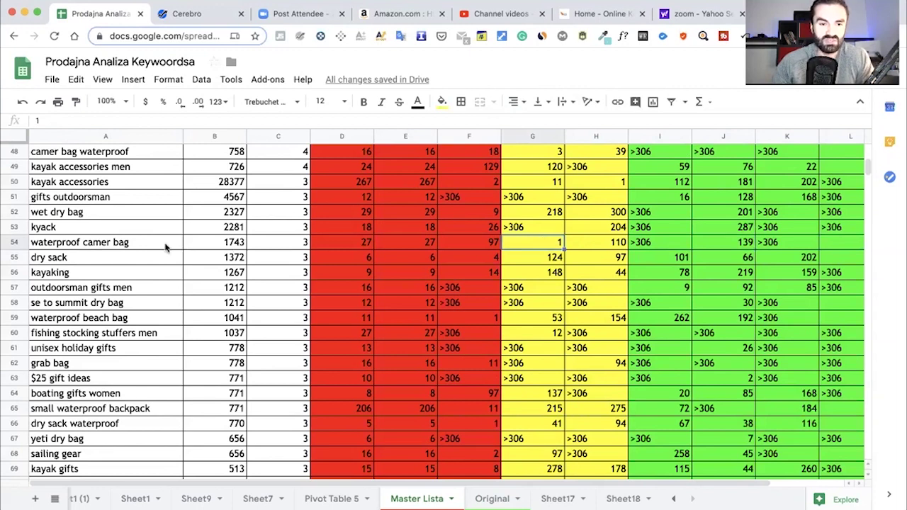
Inspect the relevancy formula for "waterproof camer bag" in C54 and review the neighbouring keywords.
click(142, 247)
click(260, 243)
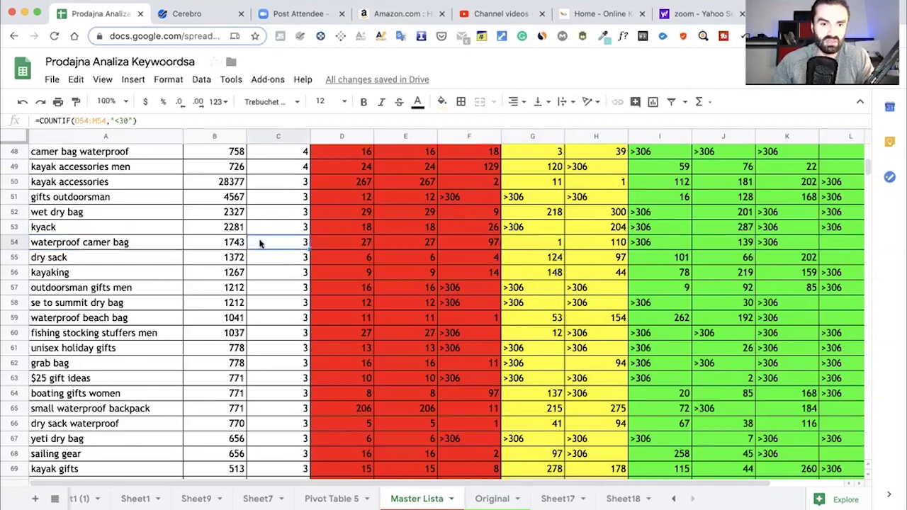
click(142, 246)
scroll(264, 259, up, 1)
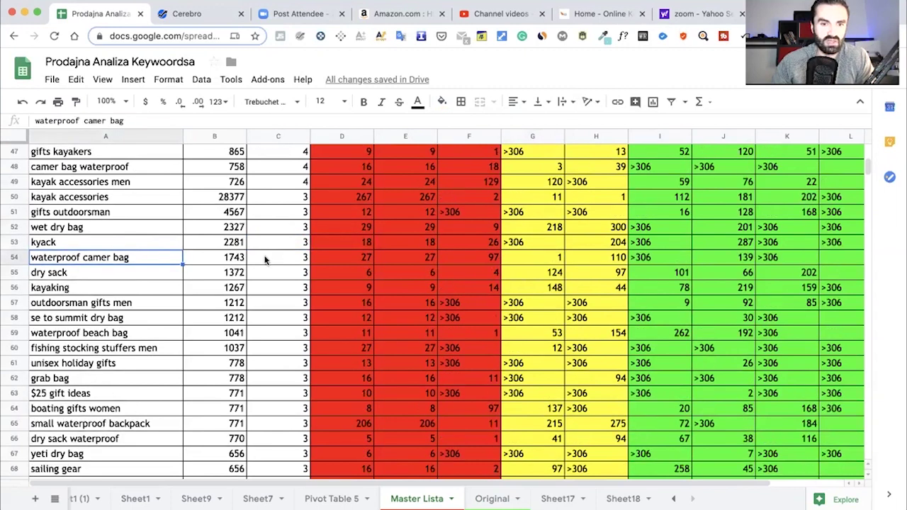
scroll(266, 262, down, 1)
scroll(265, 261, down, 1)
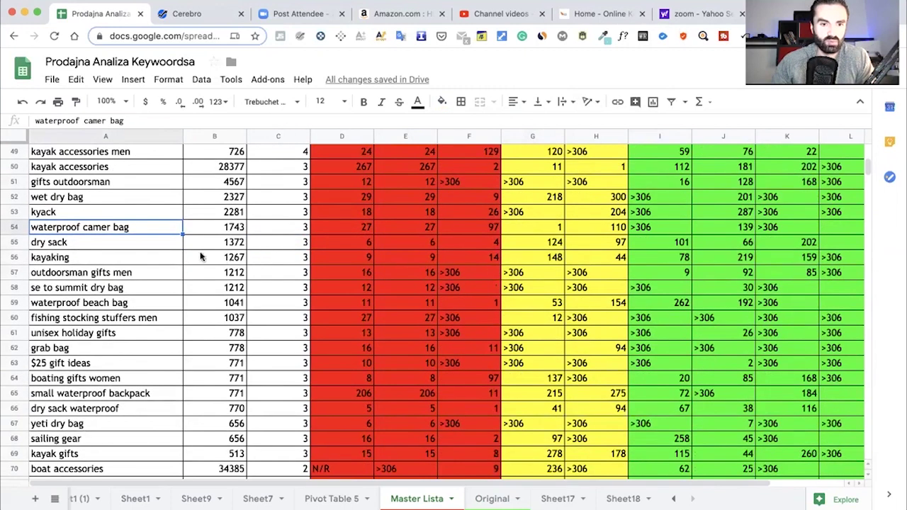
scroll(117, 249, down, 1)
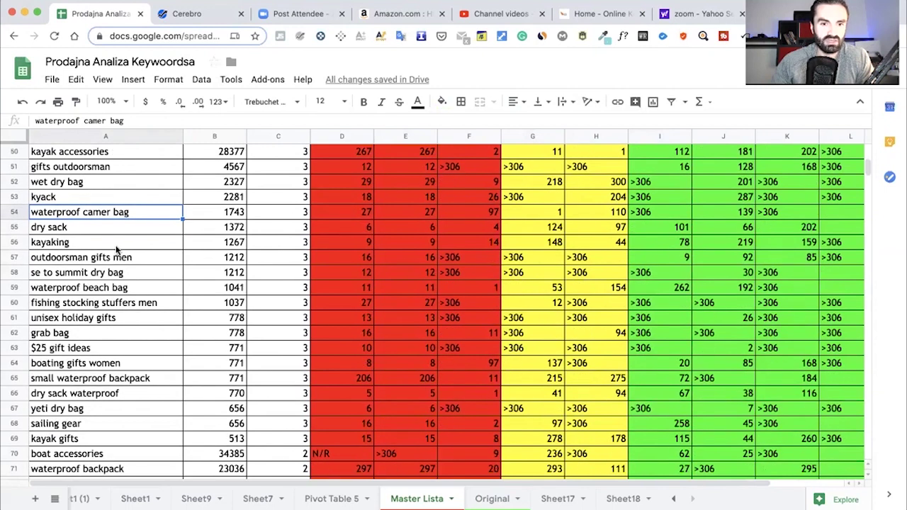
scroll(119, 253, up, 6)
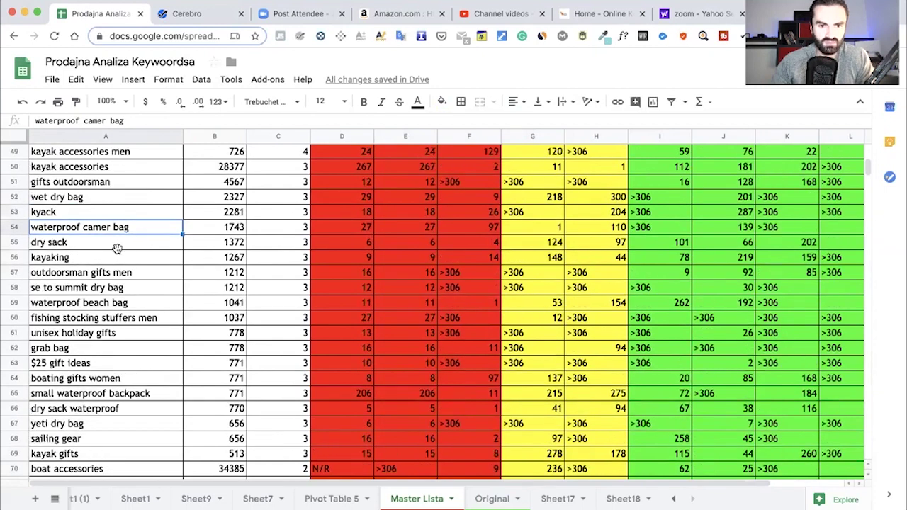
Compare the keywords in the Original sheet with the phrases at the head of the Master Lista table.
click(488, 501)
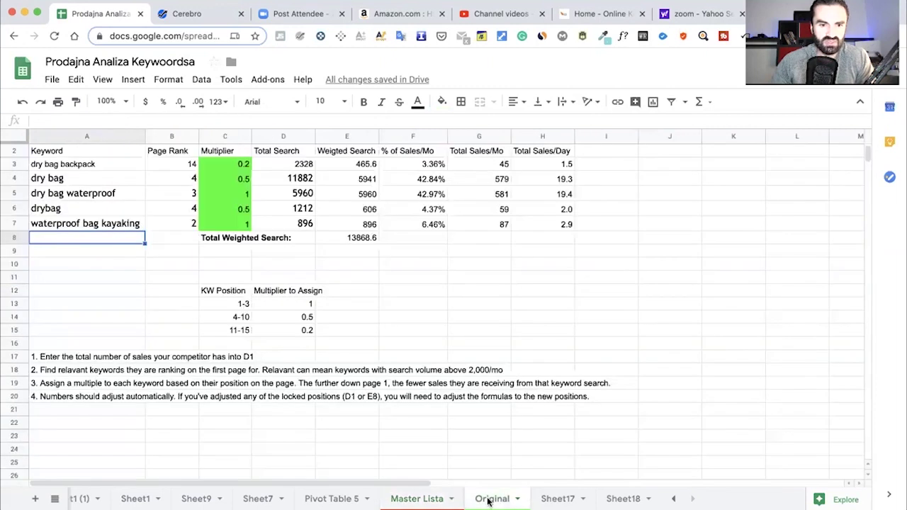
click(74, 179)
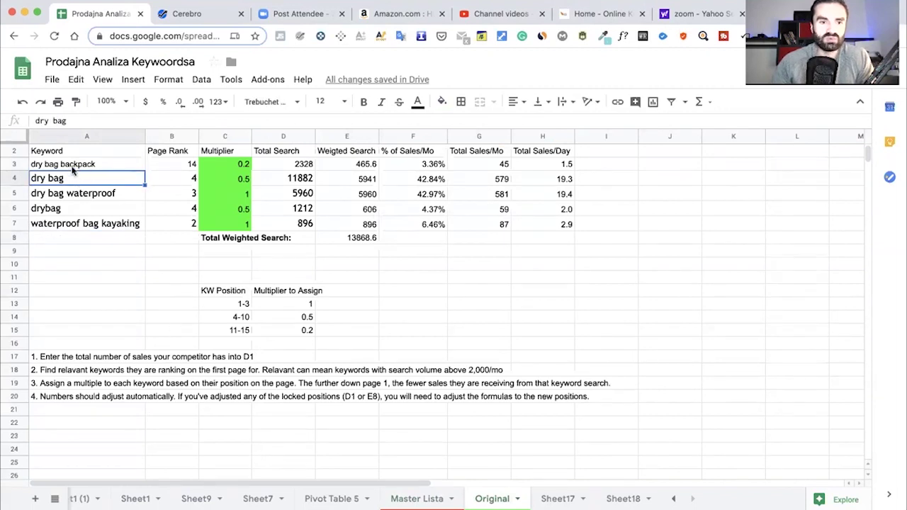
click(422, 500)
scroll(127, 365, up, 1)
scroll(128, 365, up, 5)
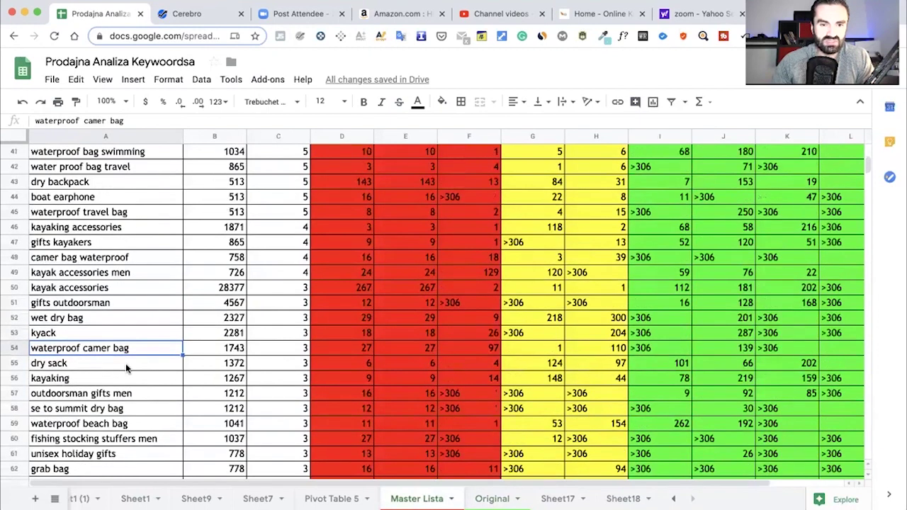
scroll(78, 259, up, 1)
scroll(78, 259, up, 3)
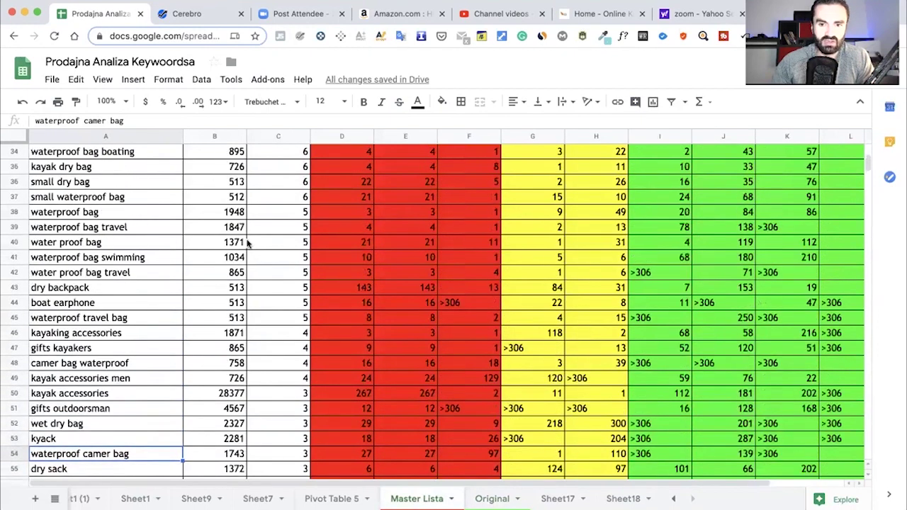
scroll(145, 308, up, 2)
scroll(146, 309, up, 10)
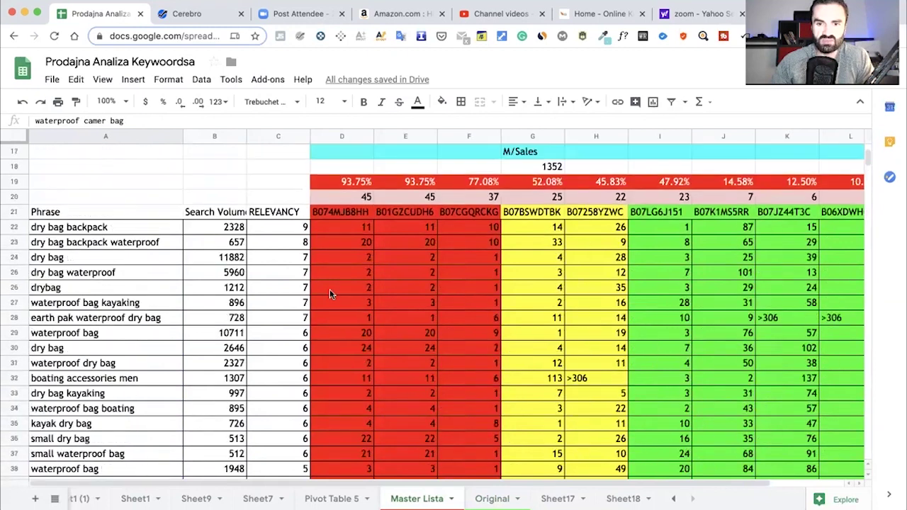
Examine the row 20 COUNTIF formula for competitor B07BSWDTBK and the ranks in that competitor's column.
click(524, 221)
click(609, 223)
click(665, 223)
click(555, 222)
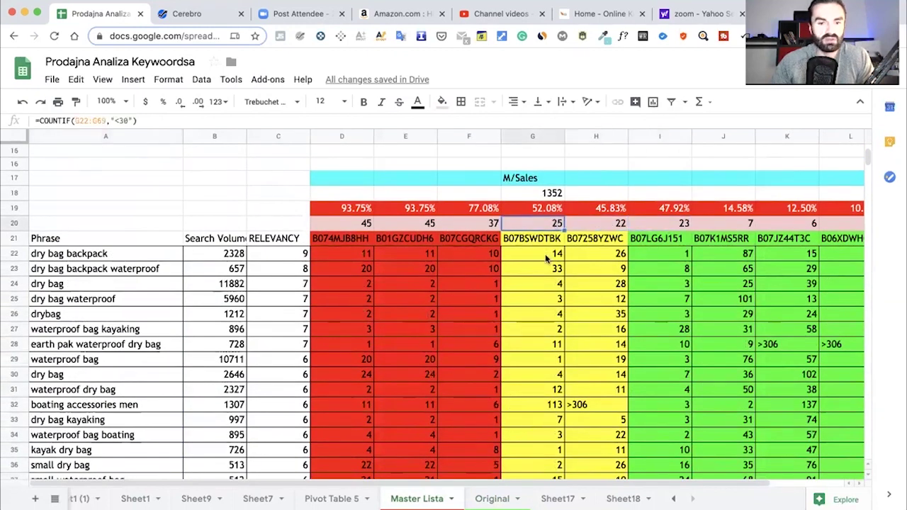
scroll(545, 260, down, 1)
scroll(544, 252, down, 3)
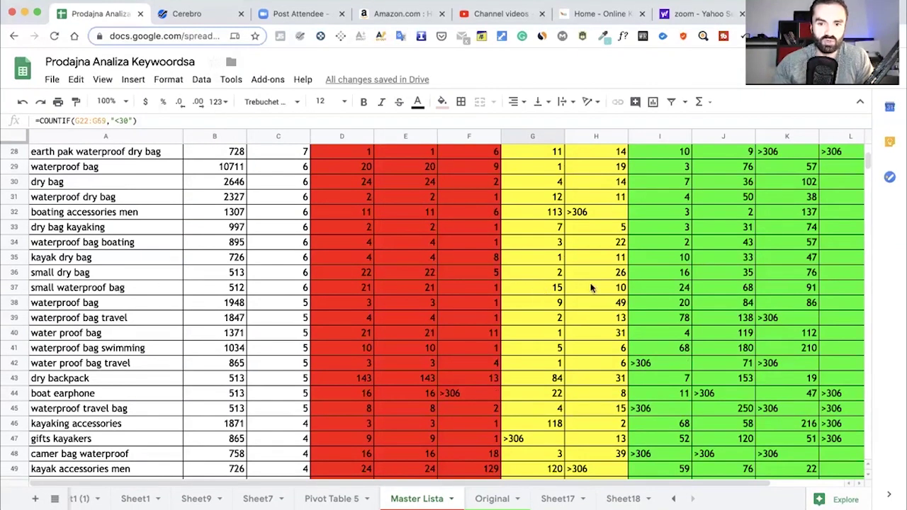
click(546, 289)
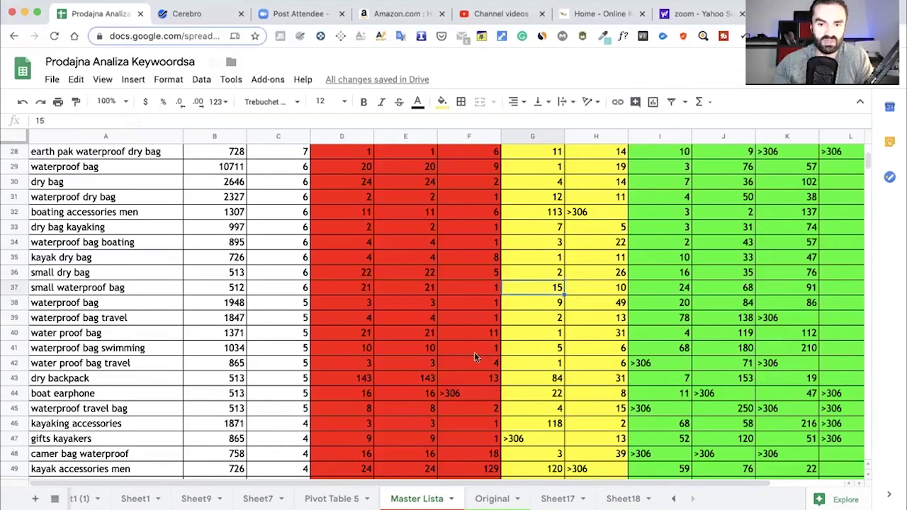
In the Original sheet, insert two blank rows one at a time above the Total Weighted Search row.
click(494, 499)
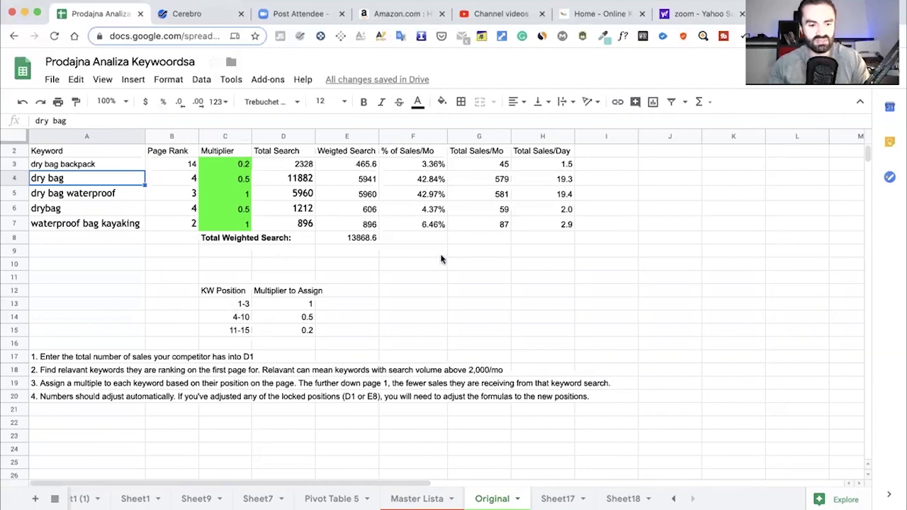
click(71, 239)
click(13, 239)
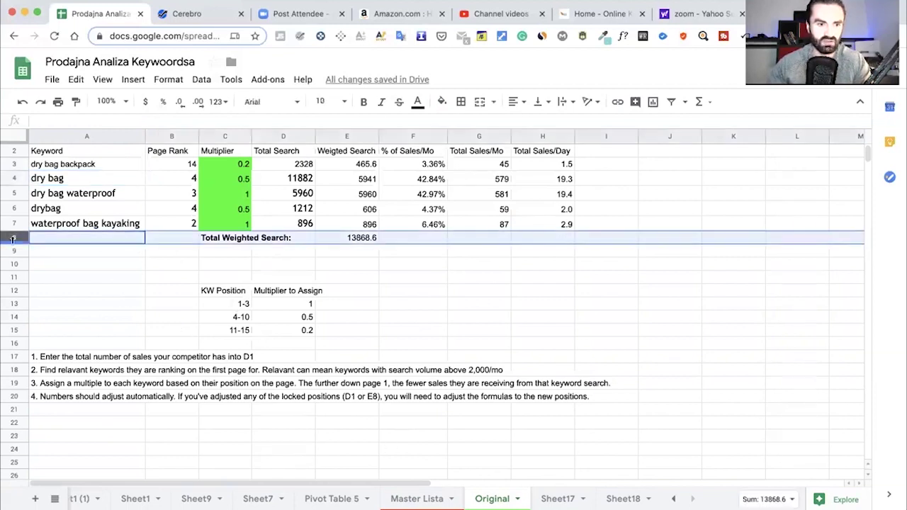
right_click(13, 239)
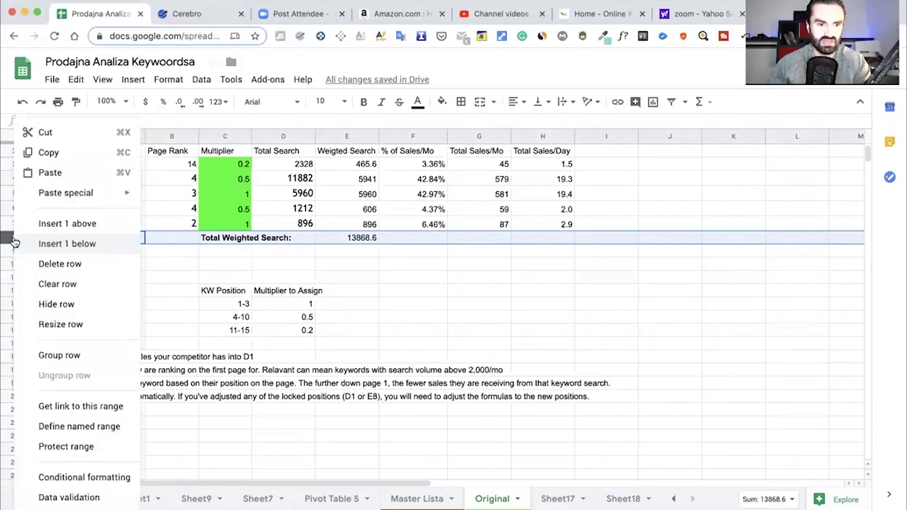
click(73, 225)
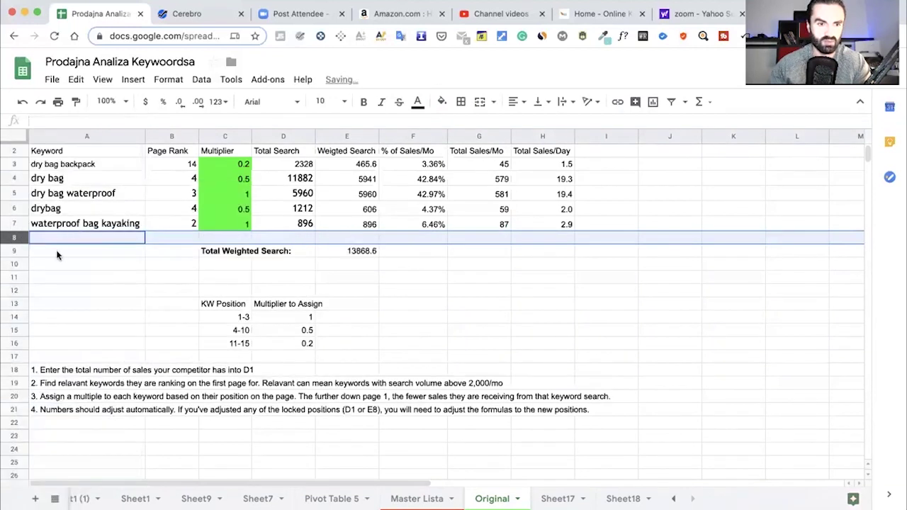
right_click(16, 239)
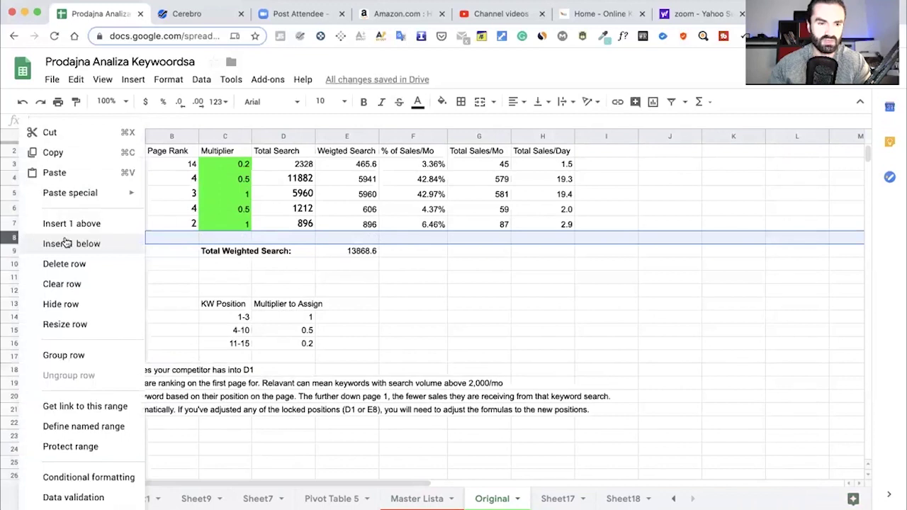
click(94, 231)
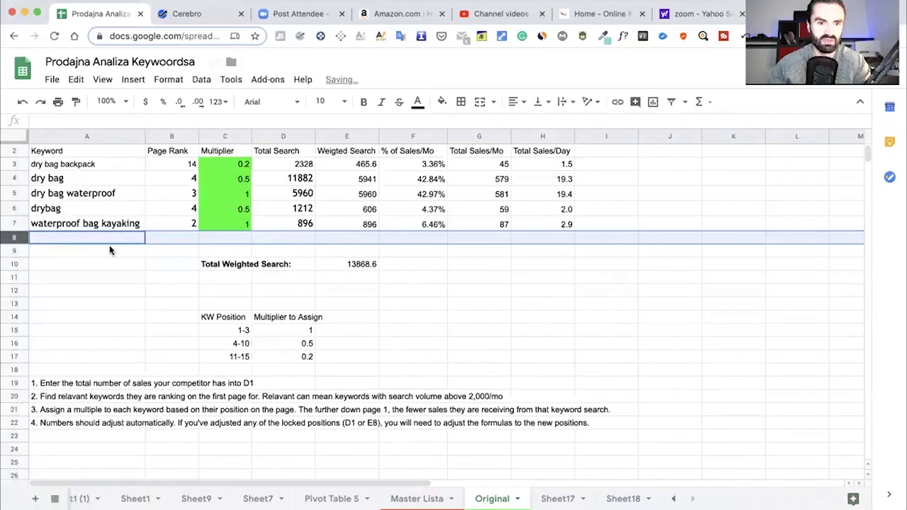
Insert two more blank rows above row 8 using the selection of blank rows 8 and 9.
click(19, 249)
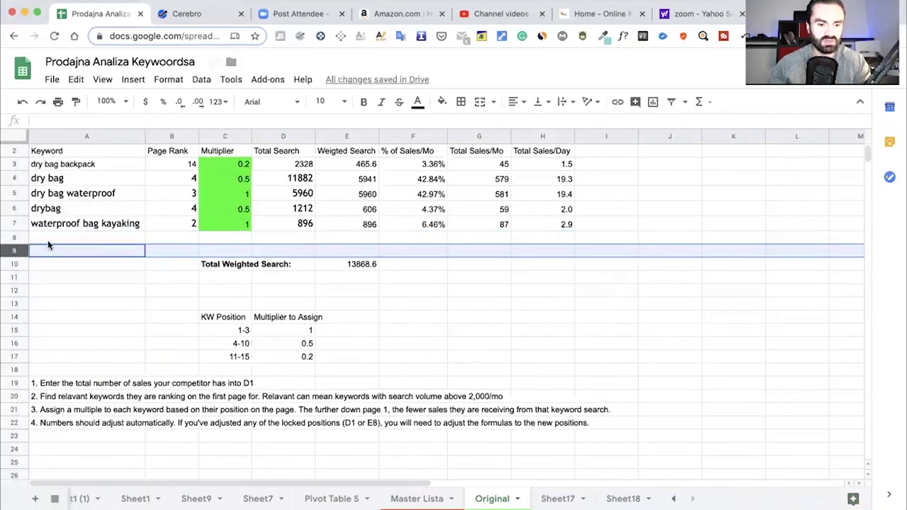
shift+click(13, 238)
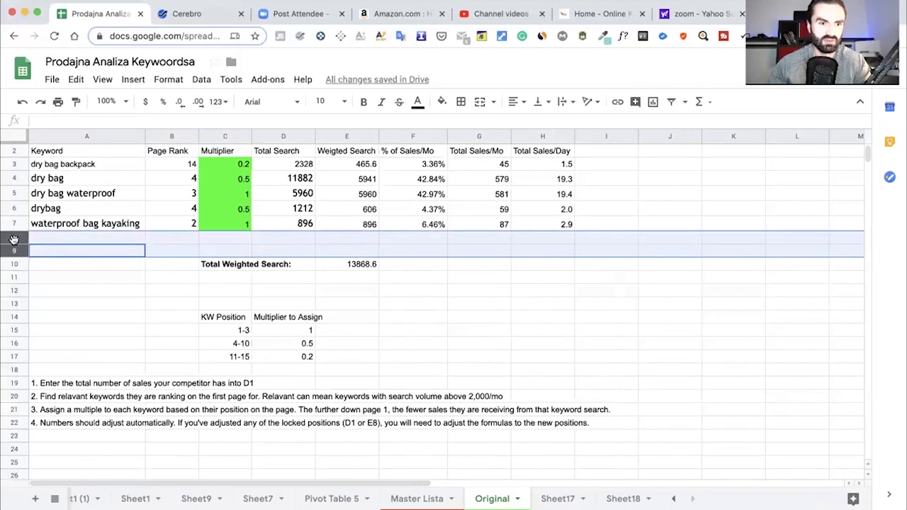
right_click(12, 240)
click(51, 224)
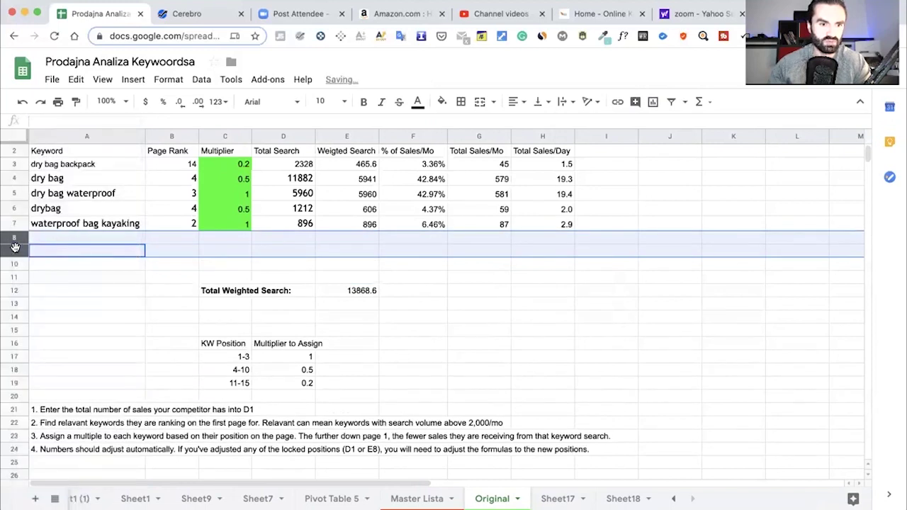
Select blank rows 8 to 11 and insert four more rows above them.
click(13, 277)
shift+click(13, 238)
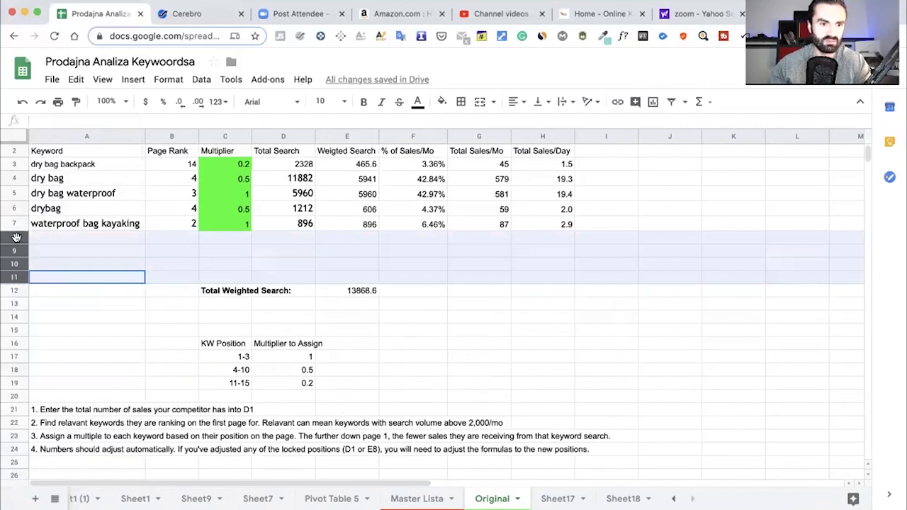
right_click(13, 239)
click(48, 224)
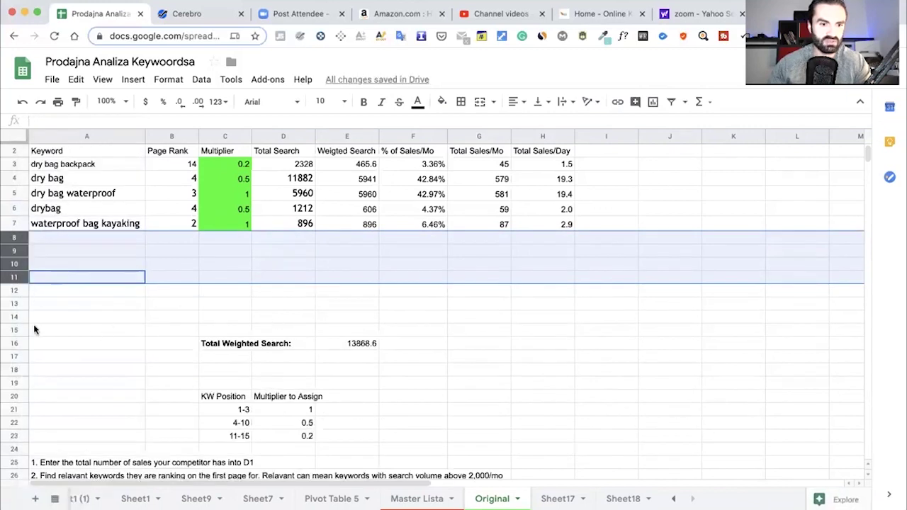
Select blank rows 8 to 10 and insert three more rows above them.
click(11, 329)
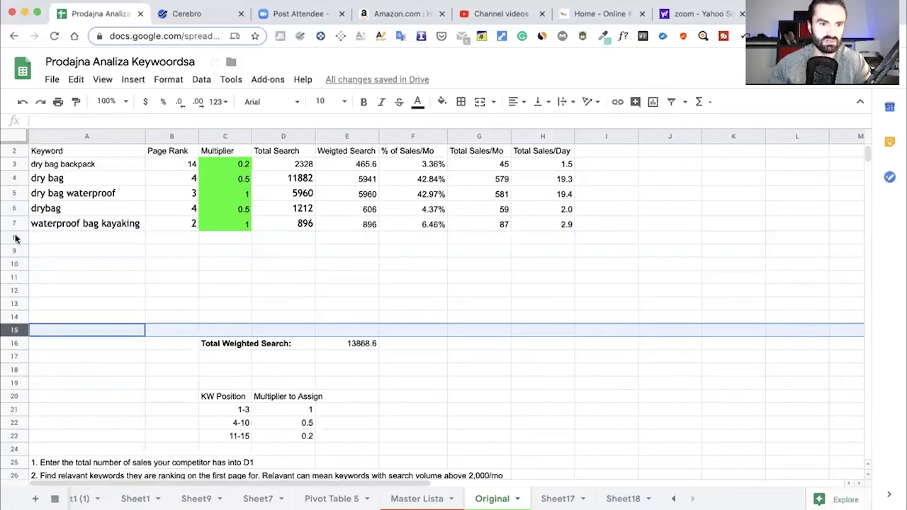
shift+click(14, 238)
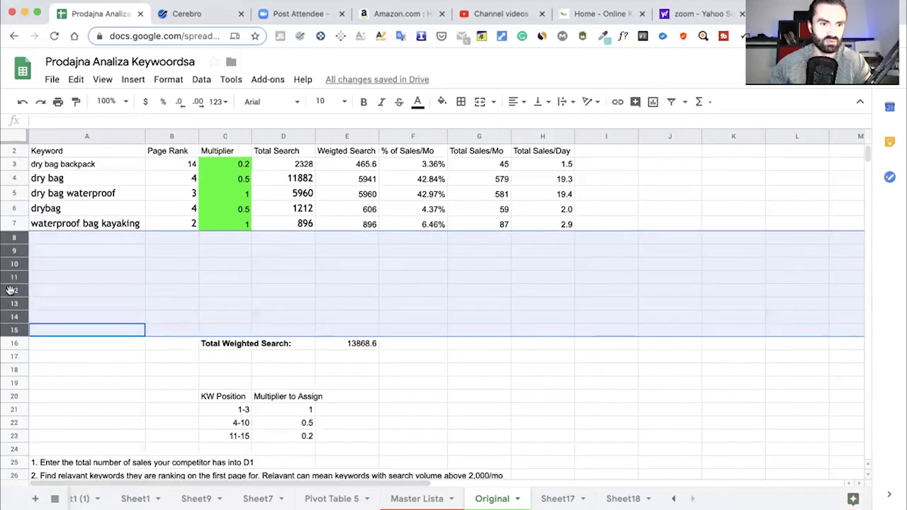
click(51, 278)
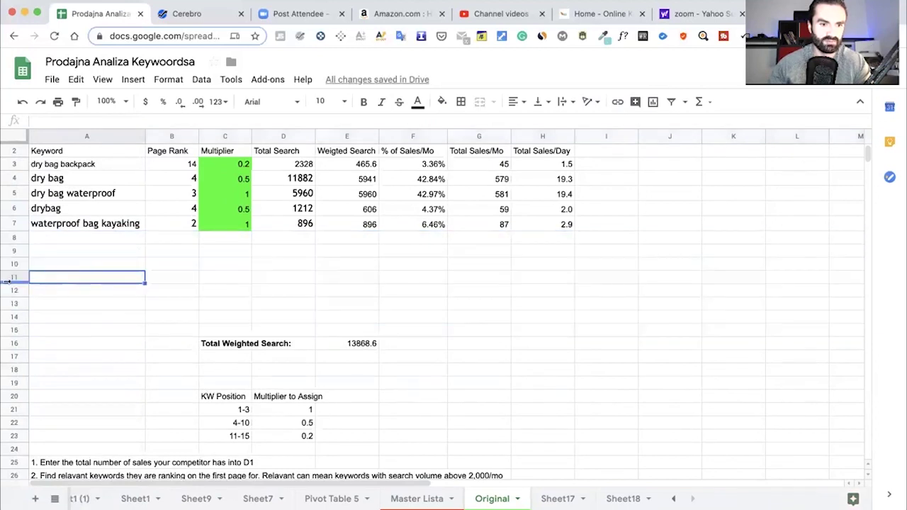
click(14, 264)
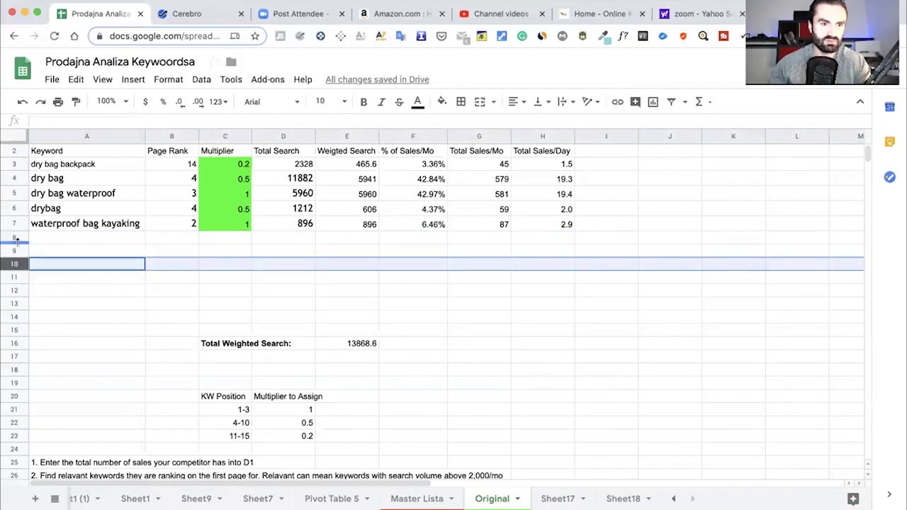
shift+click(17, 237)
right_click(17, 237)
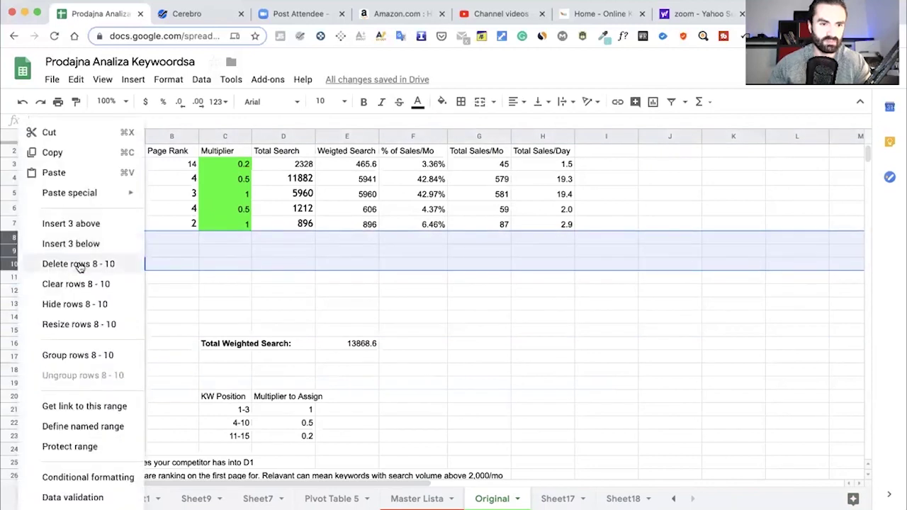
click(86, 226)
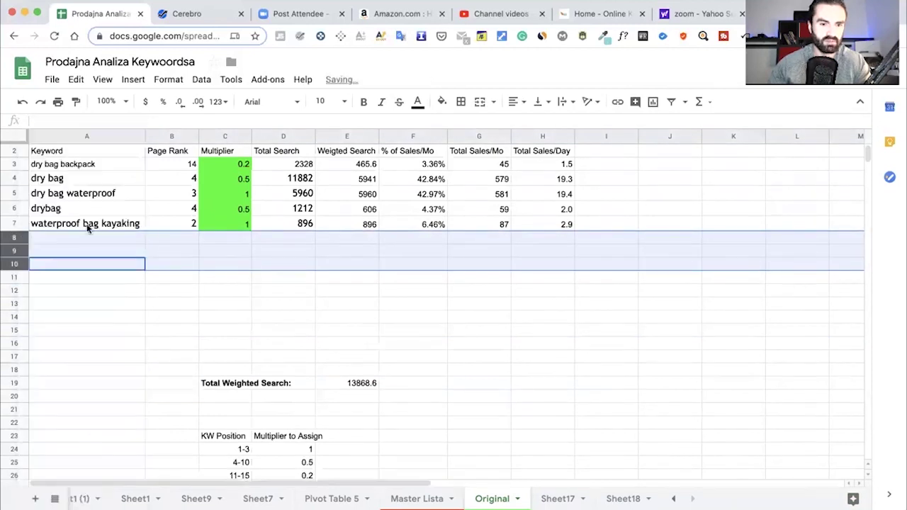
Examine the Total Weighted Search formula and the Total Search values of the listed keywords.
click(244, 330)
click(357, 383)
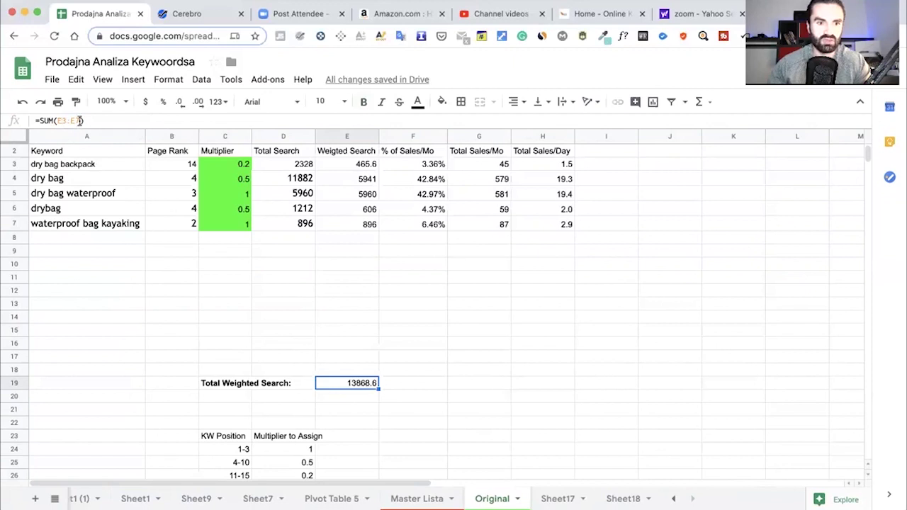
click(293, 165)
click(295, 224)
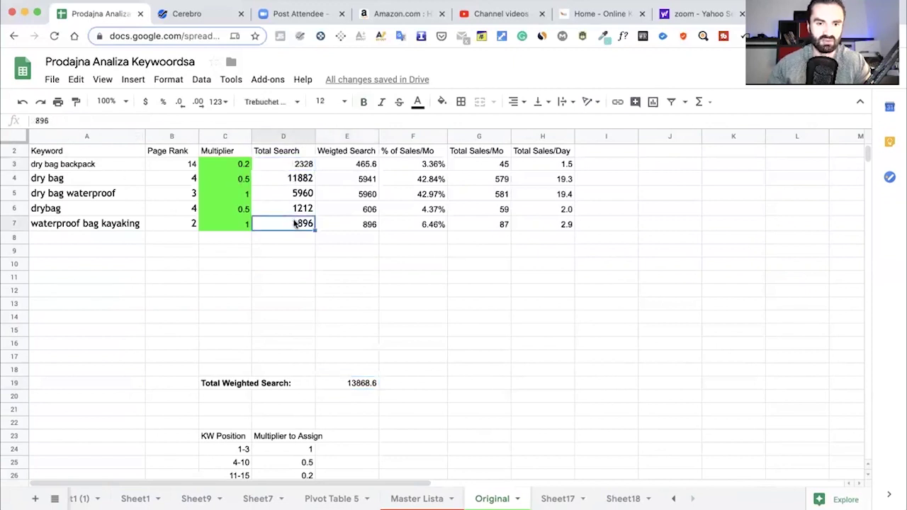
click(282, 369)
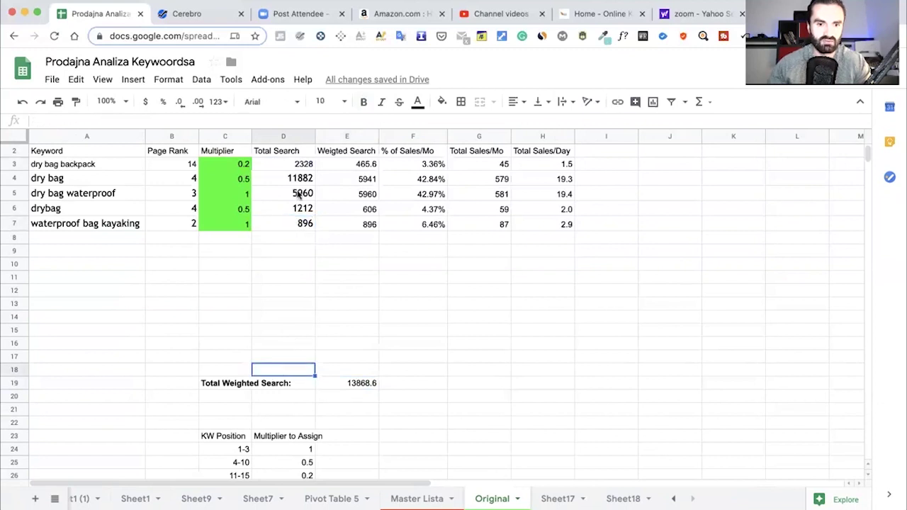
click(346, 383)
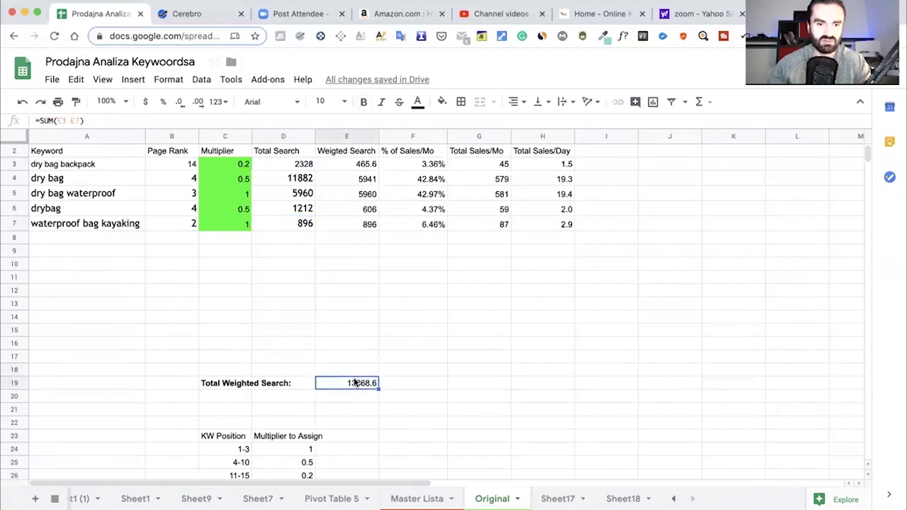
click(298, 164)
click(282, 225)
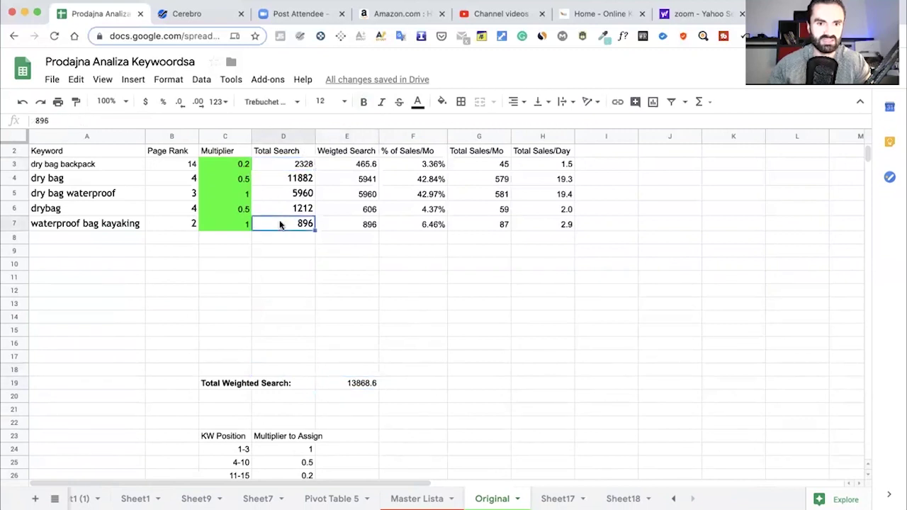
click(284, 166)
click(283, 370)
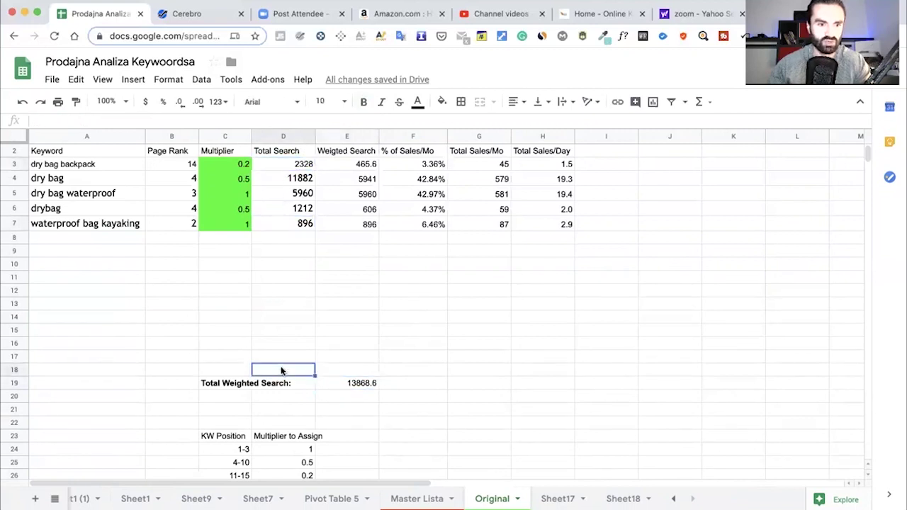
Extend the Total Weighted Search formula in E19 to =SUM(E3:E18) to cover the new blank rows.
click(355, 384)
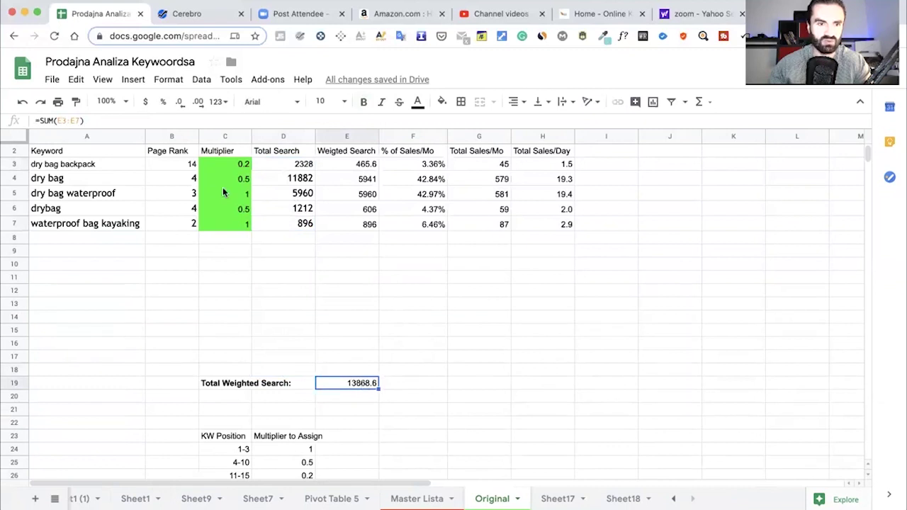
click(76, 121)
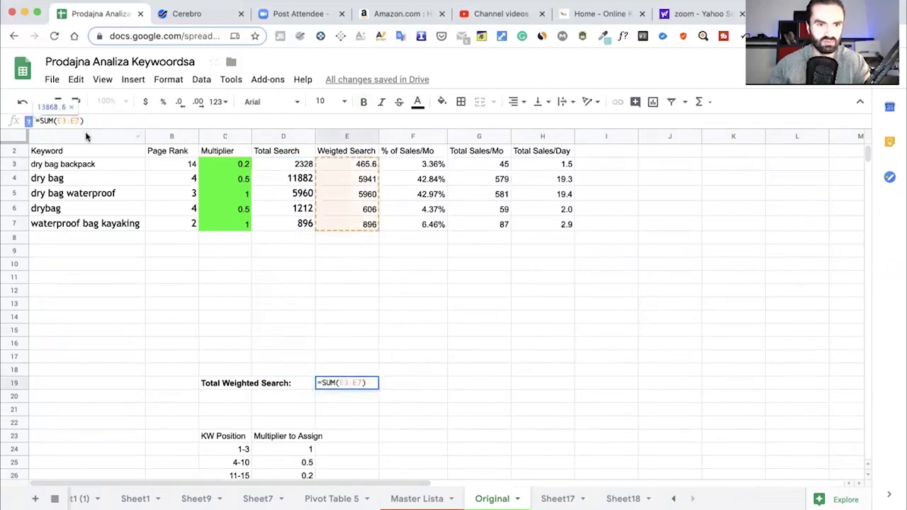
key(shift+Down)
key(shift+Down)
key(shift+Down)
key(shift+Down)
key(shift+Down)
key(shift+Down)
key(shift+Down)
key(shift+Down)
key(shift+Down)
key(shift+Down)
key(shift+Down)
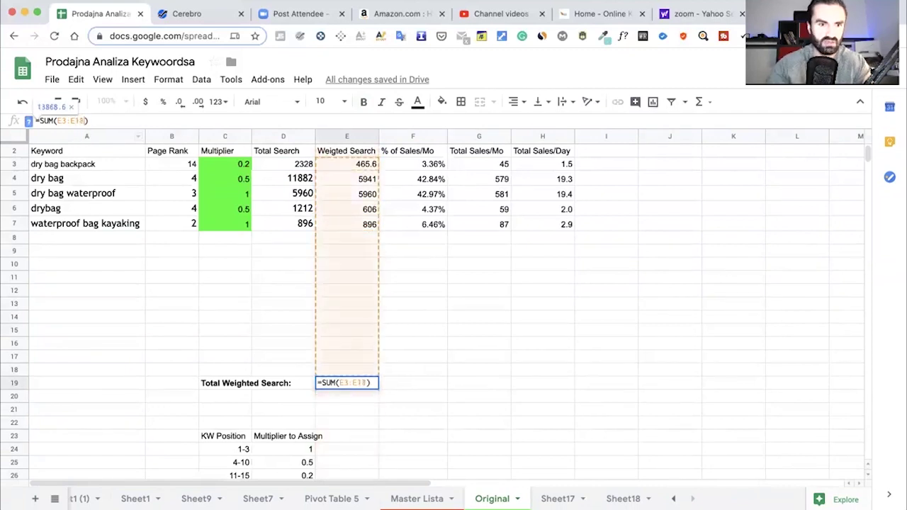
scroll(453, 305, right, 10)
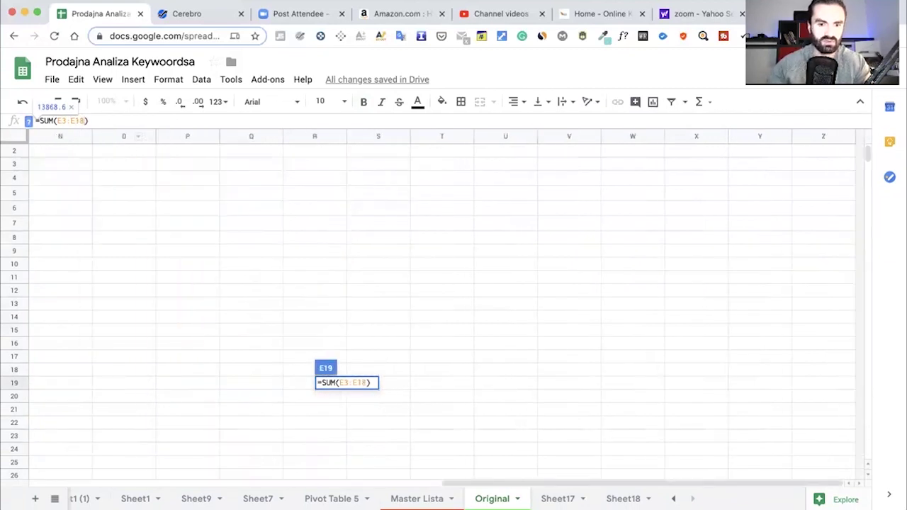
key(Return)
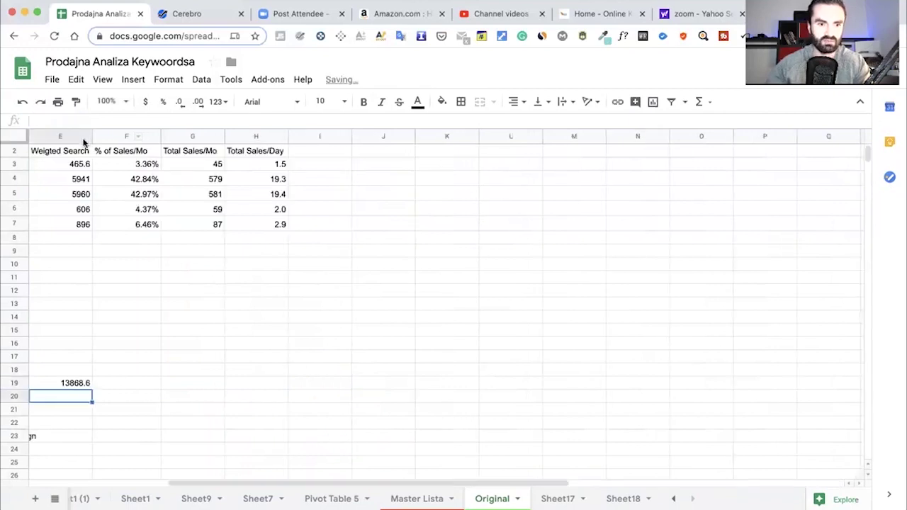
drag(271, 479, 135, 479)
click(358, 383)
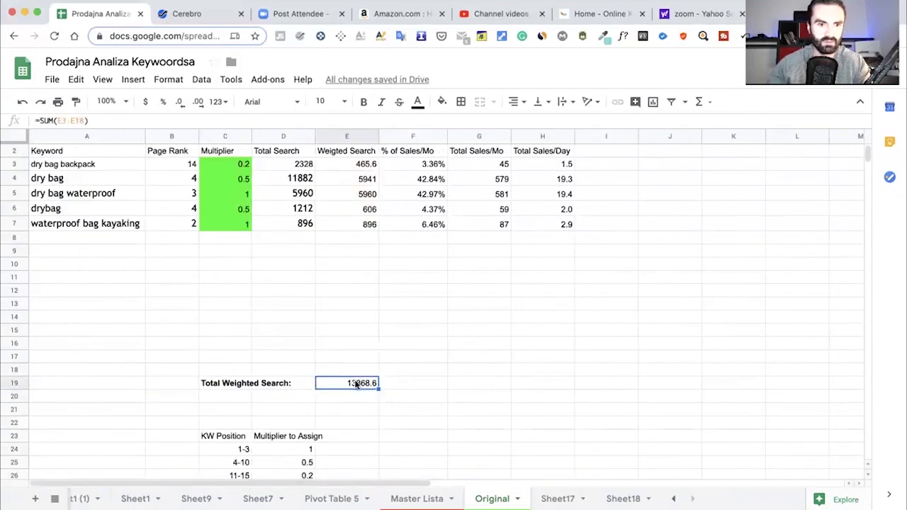
click(390, 347)
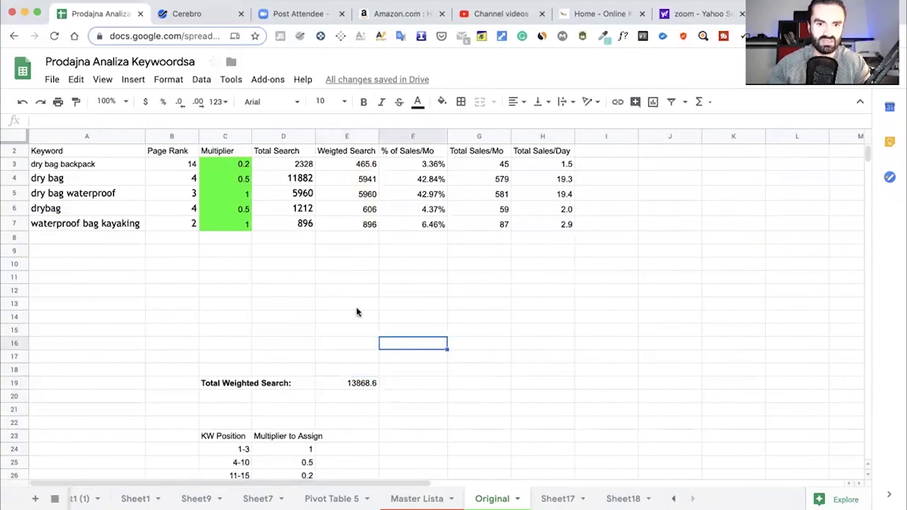
Fill the Total Sales/Day and Total Sales/Mo formulas from row 7 down to row 18.
click(309, 223)
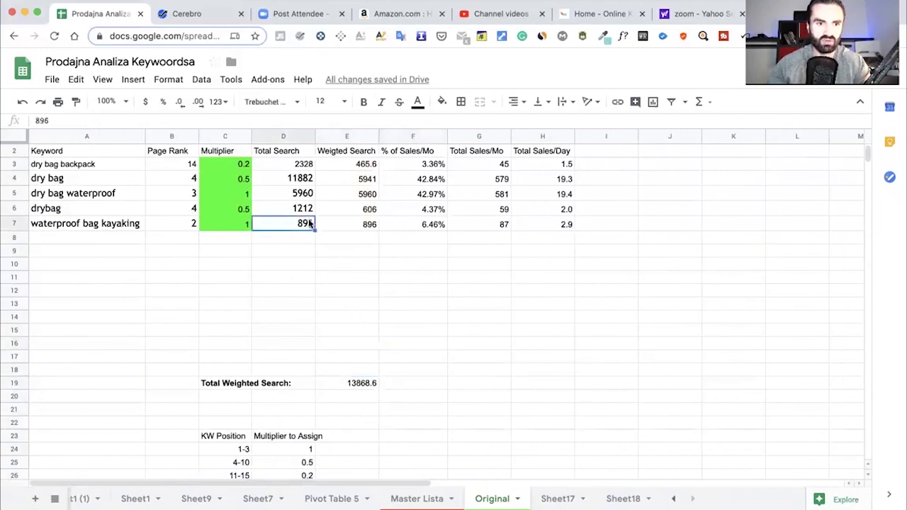
click(553, 226)
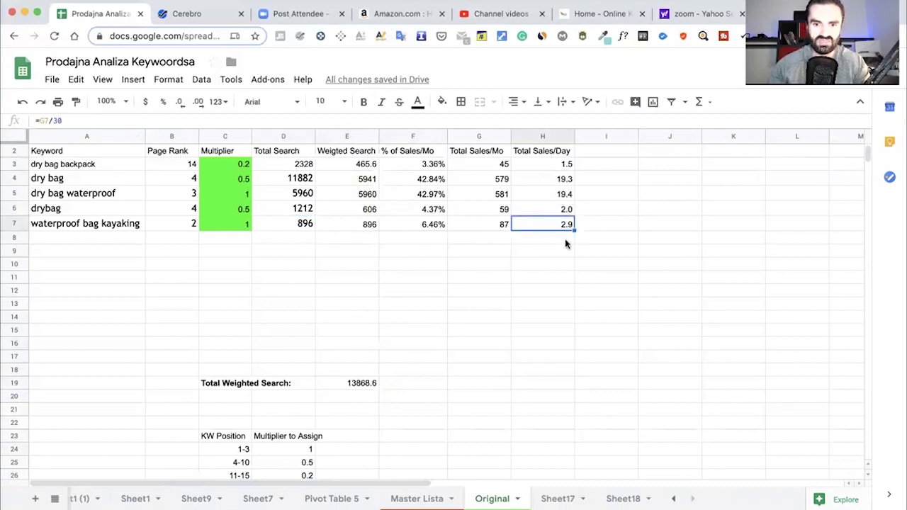
drag(575, 228, 562, 366)
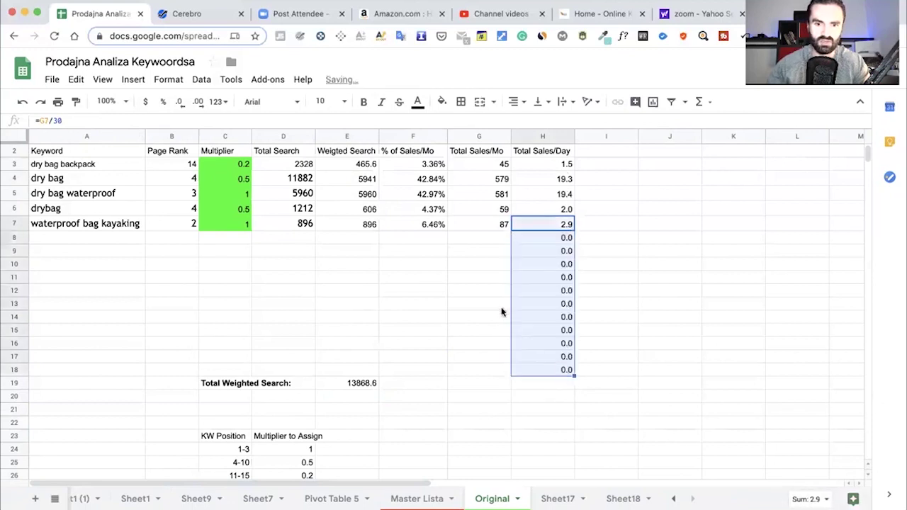
click(491, 225)
drag(510, 229, 507, 373)
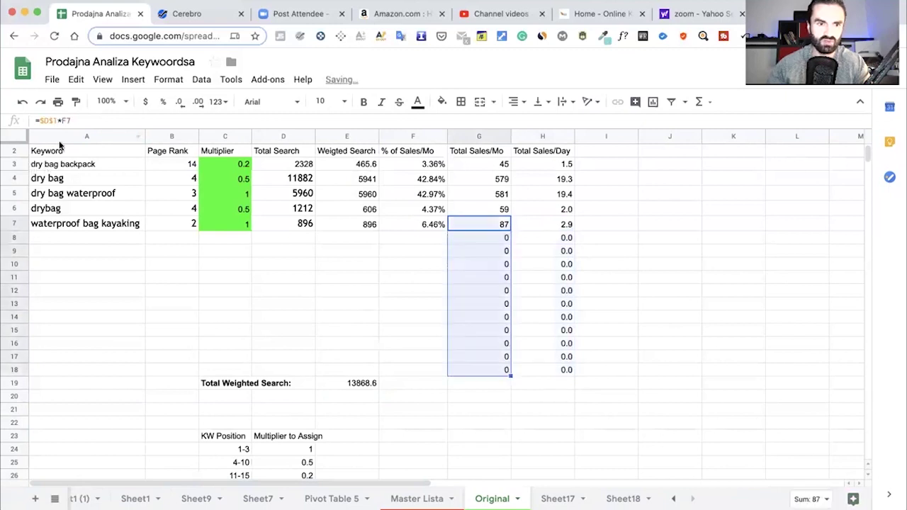
Fill the % of Sales/Mo and Weighted Search formulas from row 7 down to row 18.
click(430, 225)
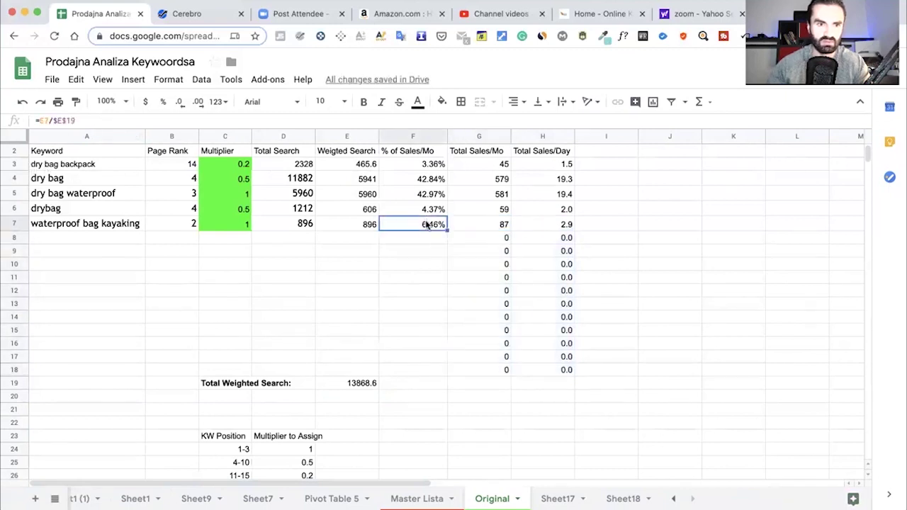
drag(447, 230, 435, 369)
click(351, 227)
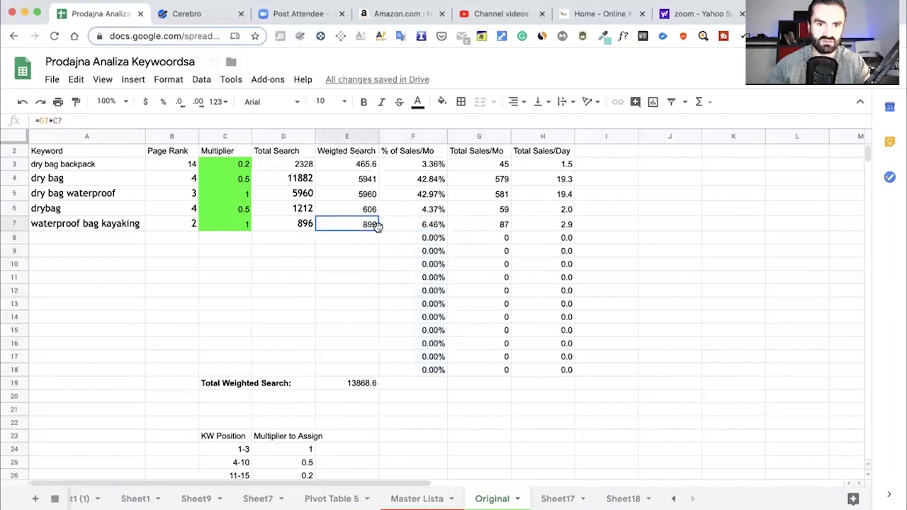
drag(378, 229, 379, 372)
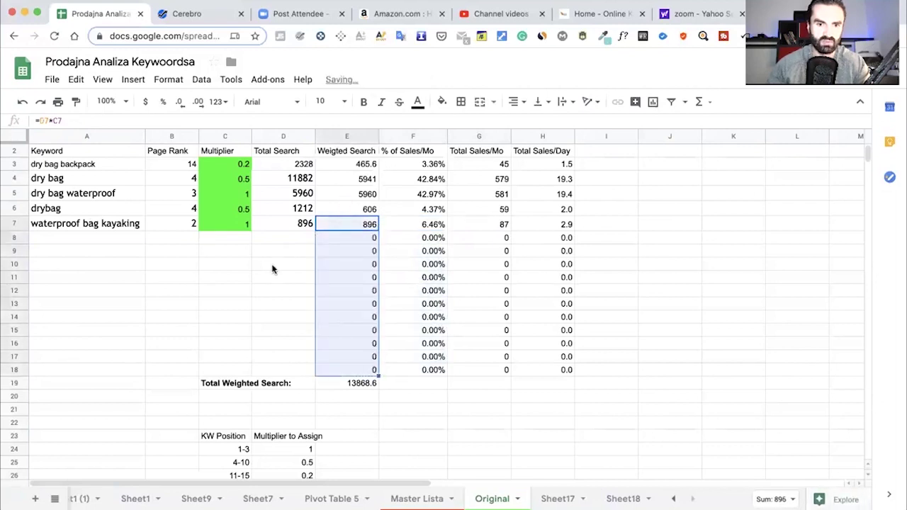
click(304, 213)
click(294, 241)
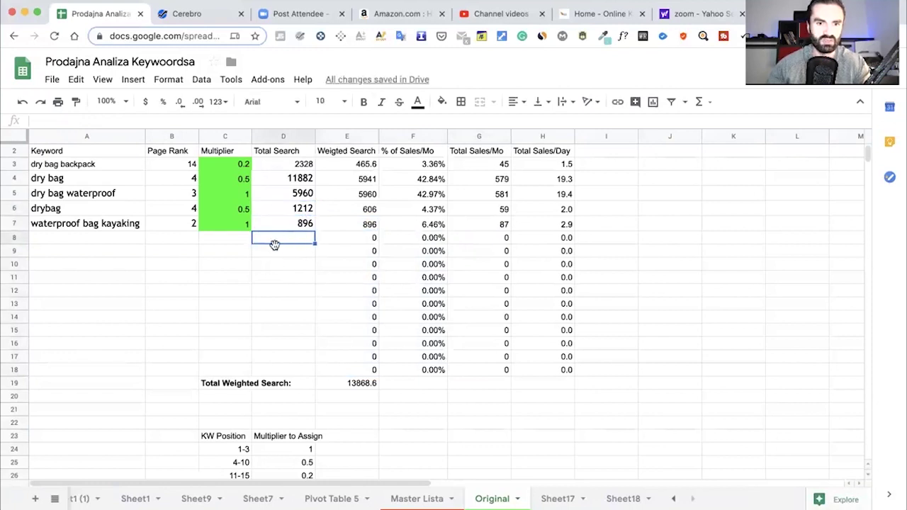
click(234, 226)
click(235, 244)
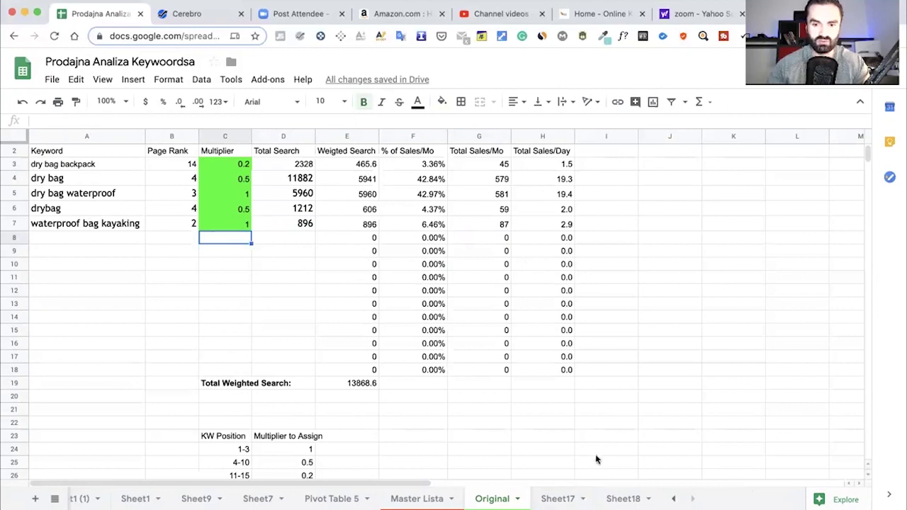
In Sheet17, insert one blank row above the dry bag backpack row for column headers.
click(561, 499)
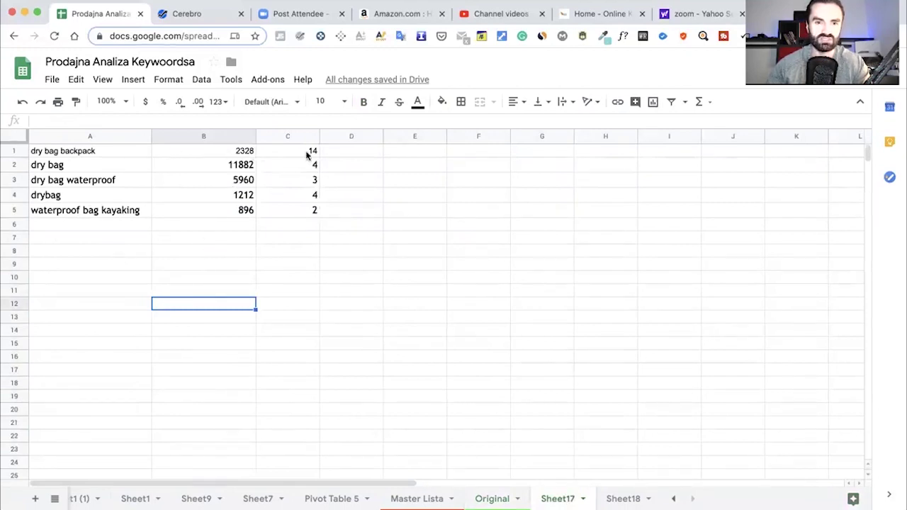
click(12, 150)
right_click(12, 151)
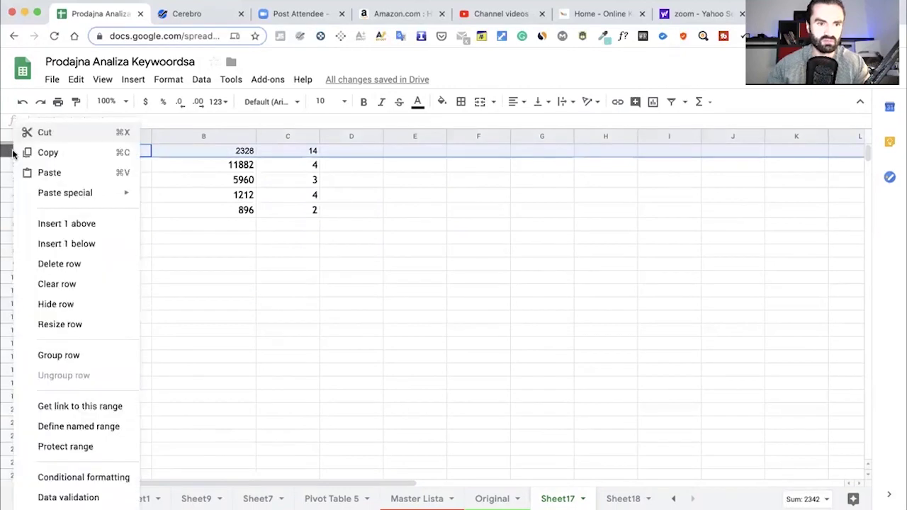
click(62, 225)
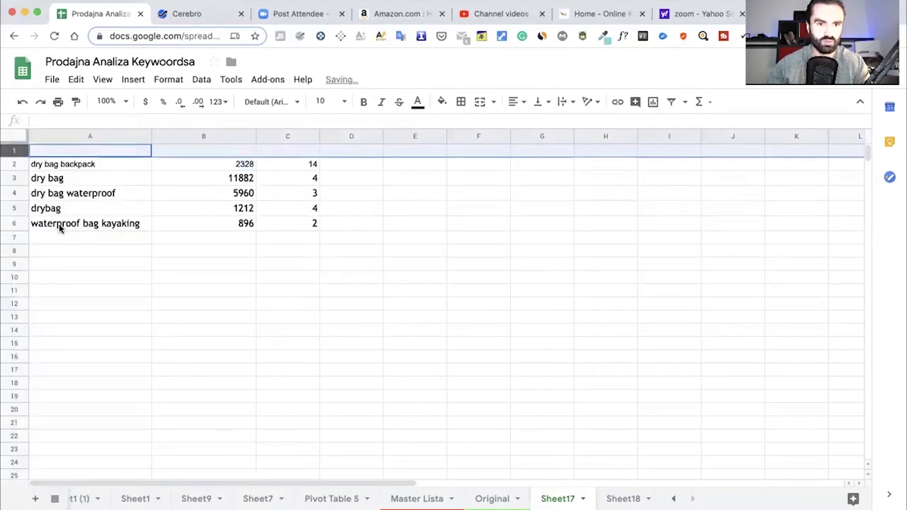
Enter the column headers KEYWOORDS in A1 and SEARCH VOLUME in B1 of Sheet17.
double_click(65, 149)
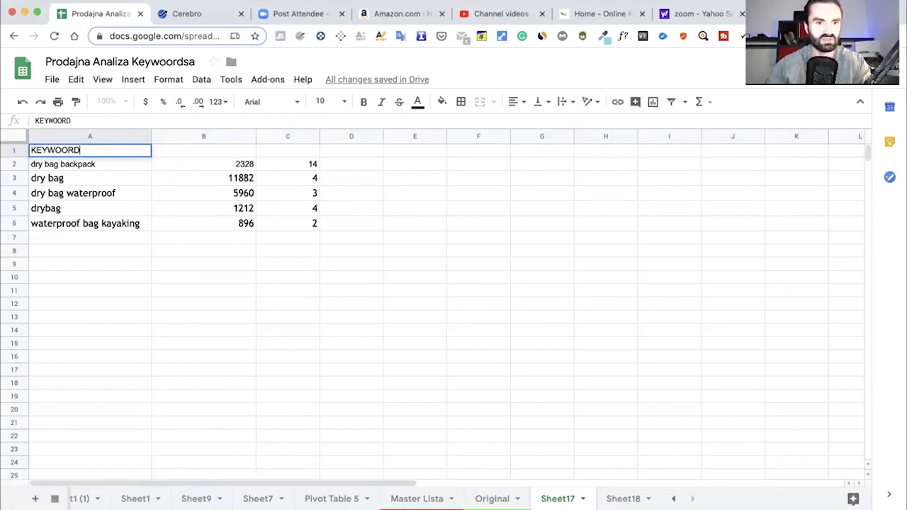
click(209, 153)
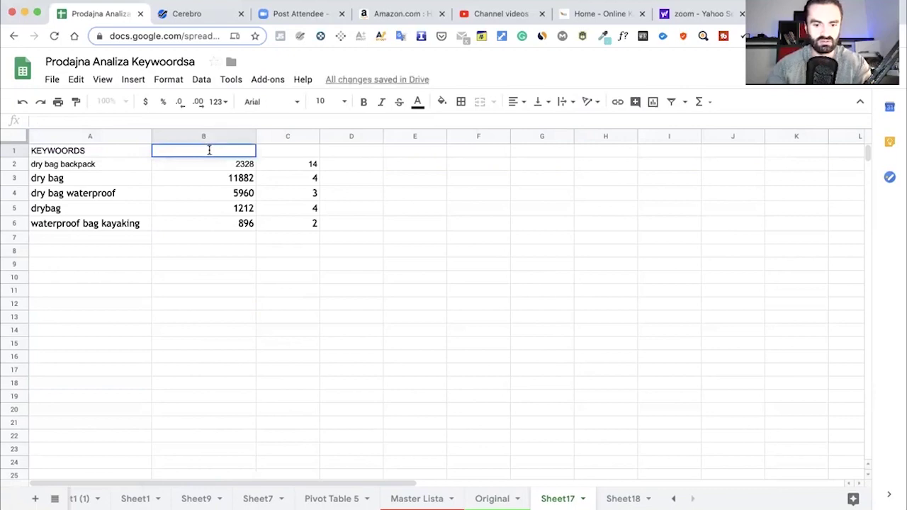
text(SEARCH VOLUME)
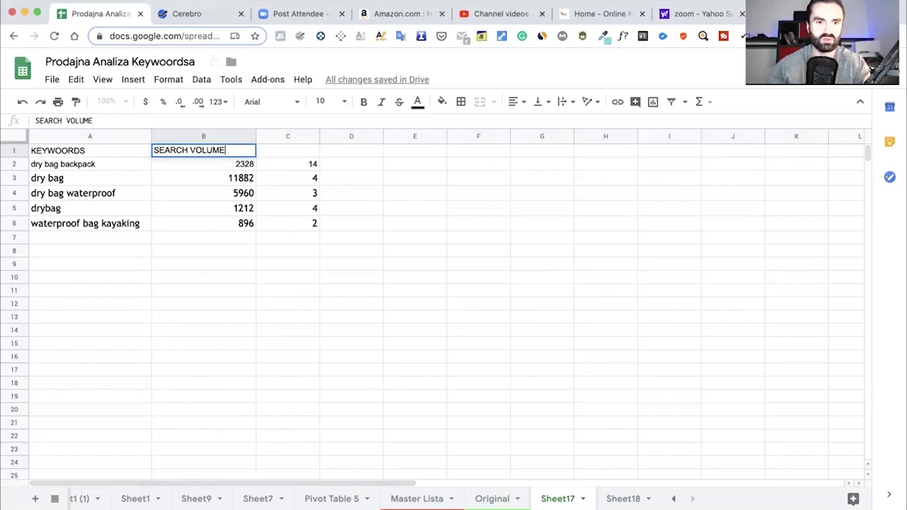
Add the column headers PAGE RANK in C1 and SALES in D1.
click(290, 150)
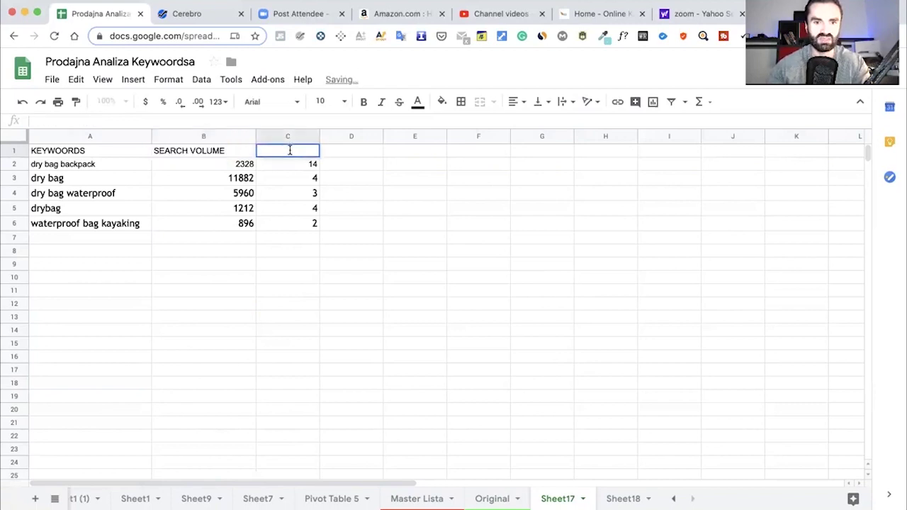
key(Return)
text(PAGE RANK)
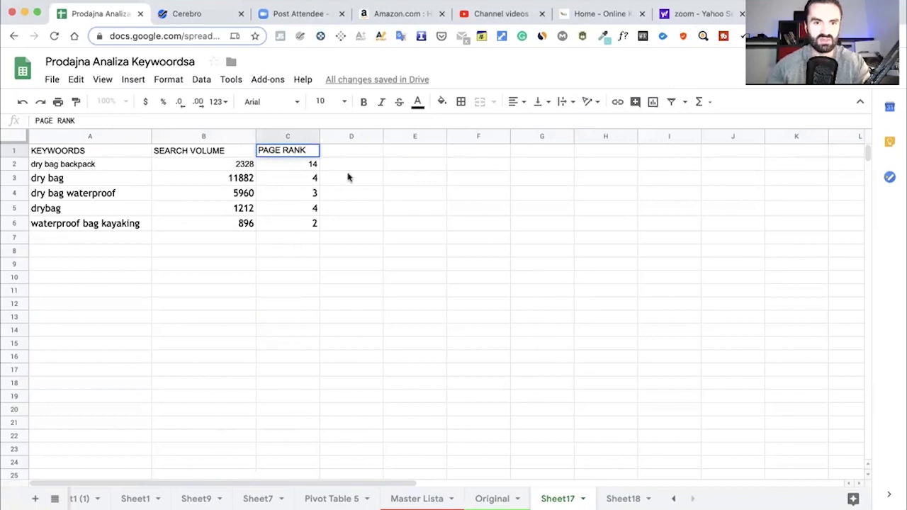
click(349, 178)
click(349, 150)
key(Return)
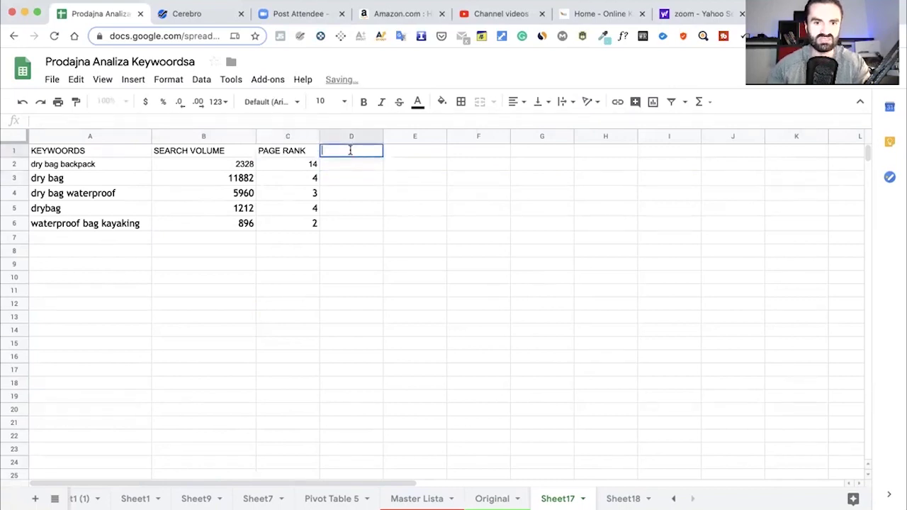
text(SALES)
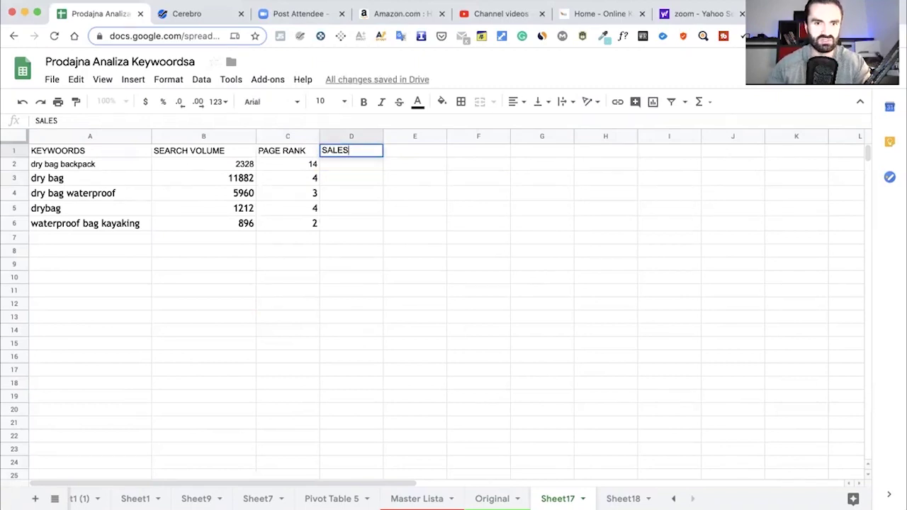
click(368, 208)
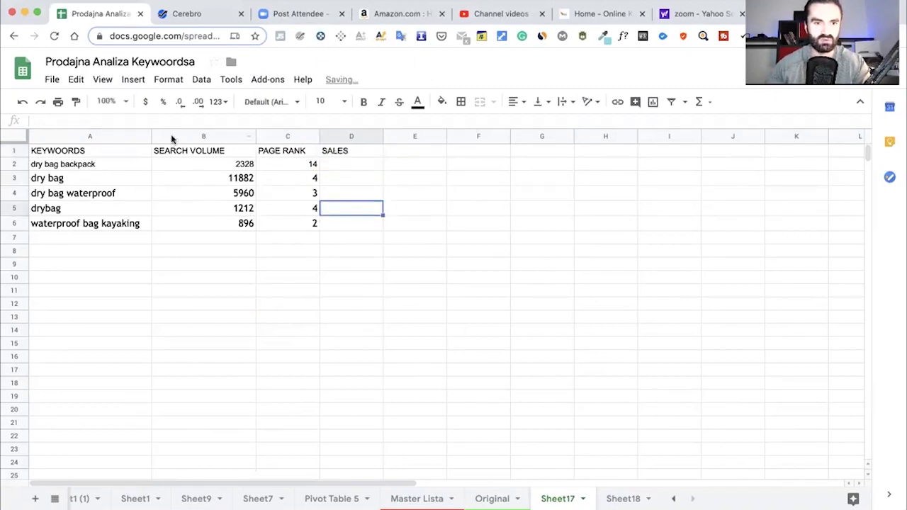
click(63, 155)
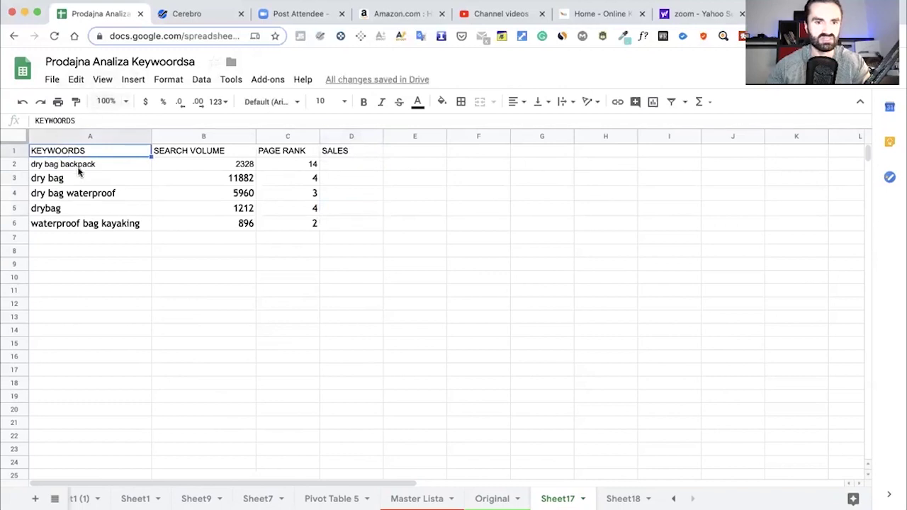
click(374, 165)
click(356, 152)
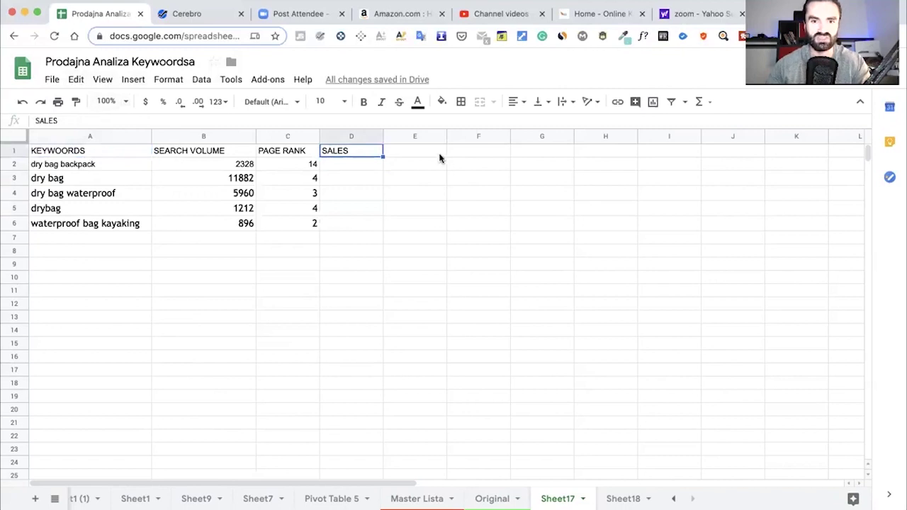
key(Right)
key(Right)
key(Right)
click(711, 162)
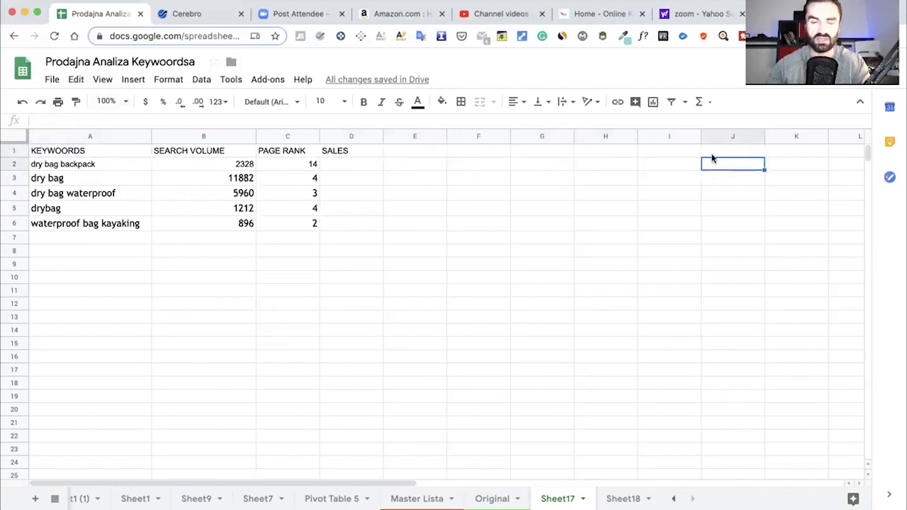
click(647, 154)
click(290, 152)
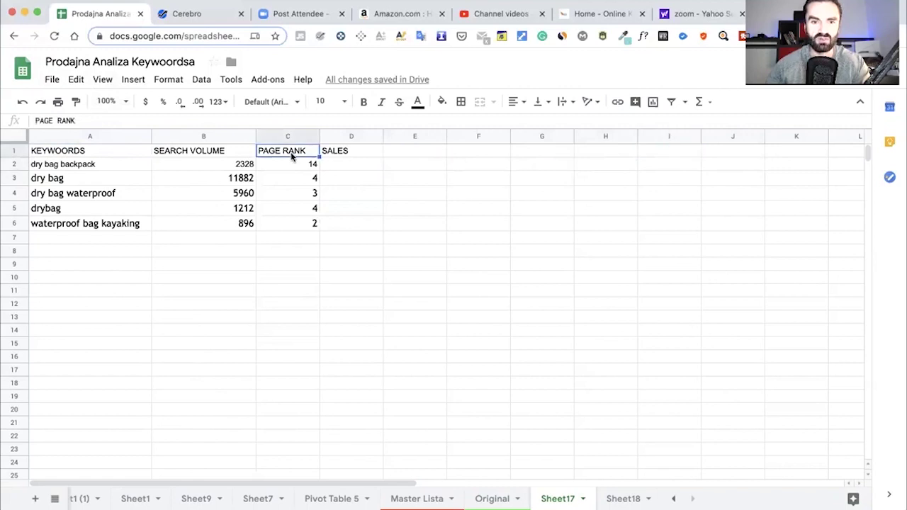
click(80, 166)
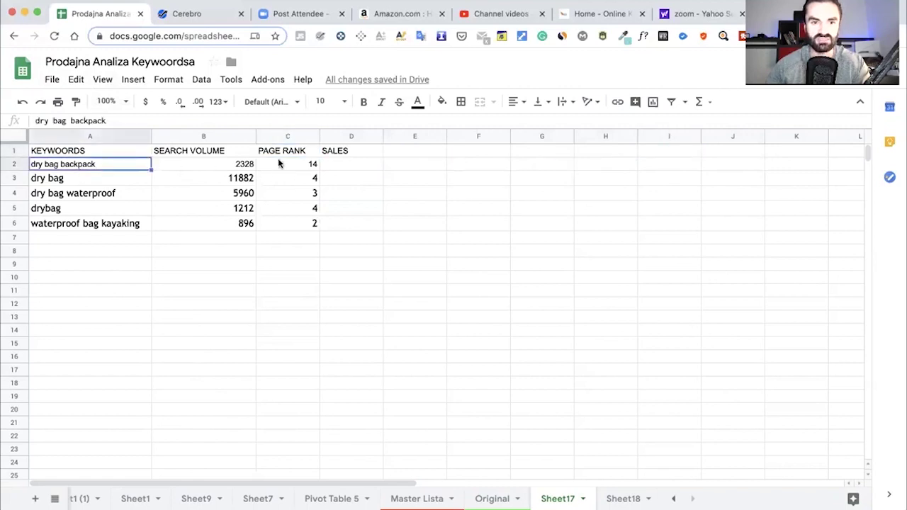
click(352, 152)
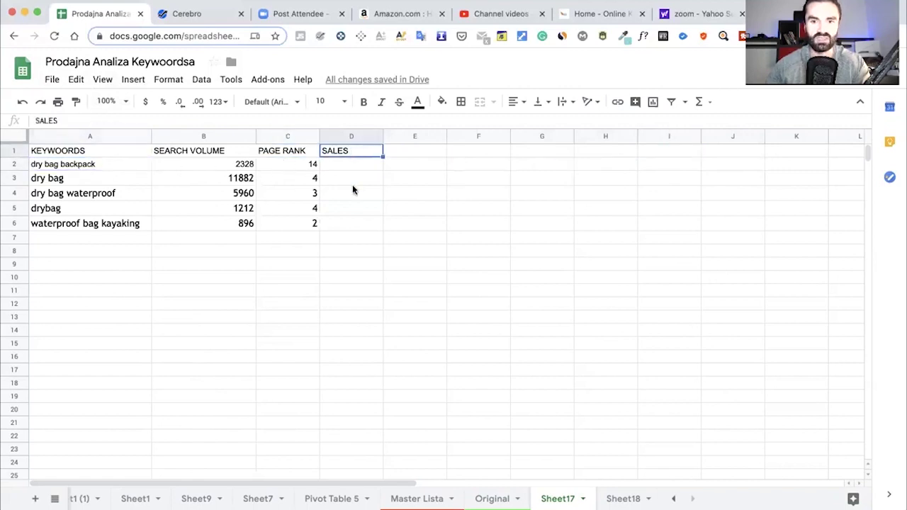
Examine the Total Sales/Day figures of the five keywords in the Original sheet.
click(504, 502)
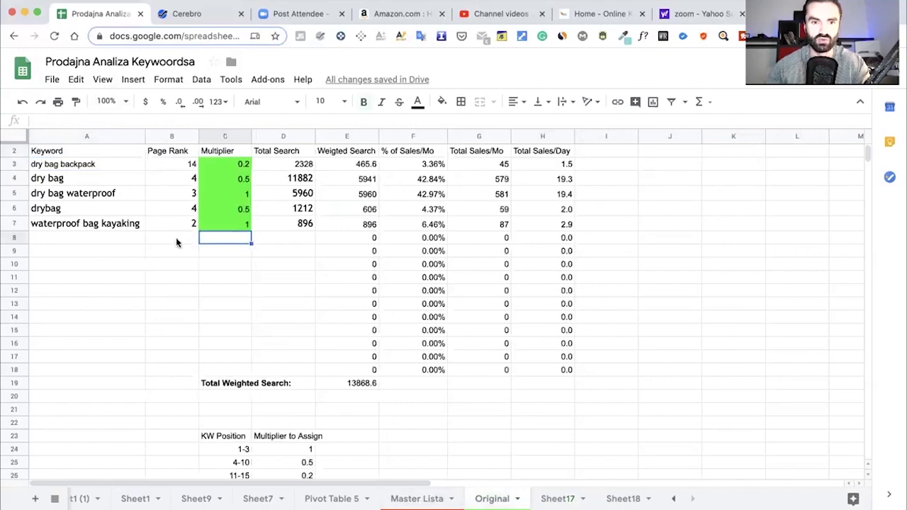
click(566, 165)
click(566, 196)
click(566, 224)
click(568, 194)
click(567, 167)
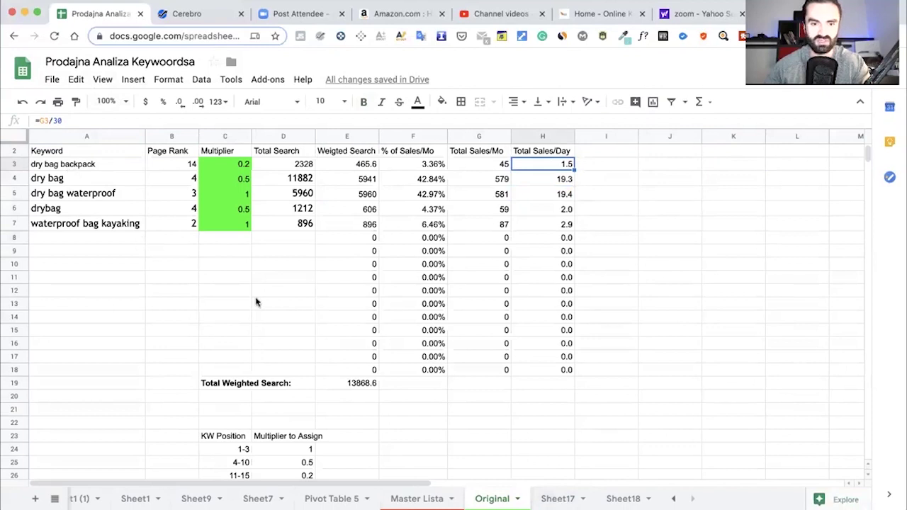
In Sheet17, enter 1.5 as the SALES value for dry bag backpack, taken from Total Sales/Day in the Original sheet.
click(560, 499)
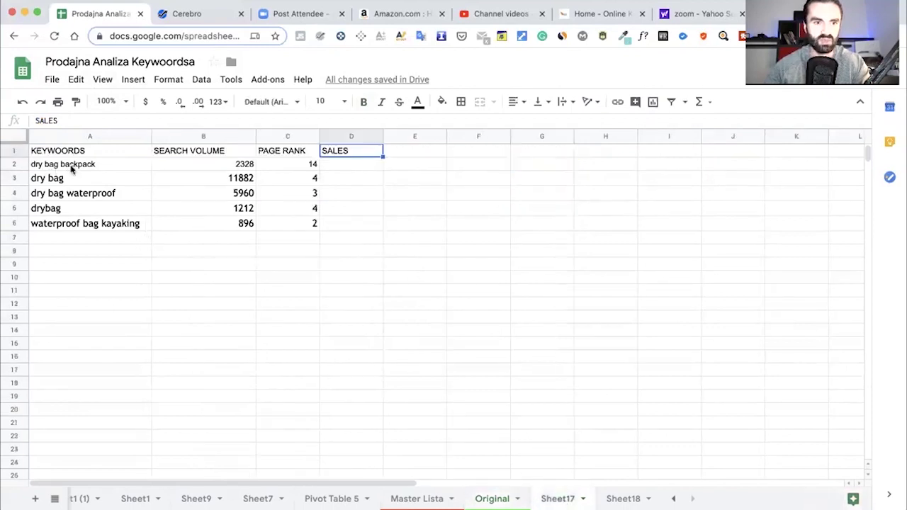
click(500, 498)
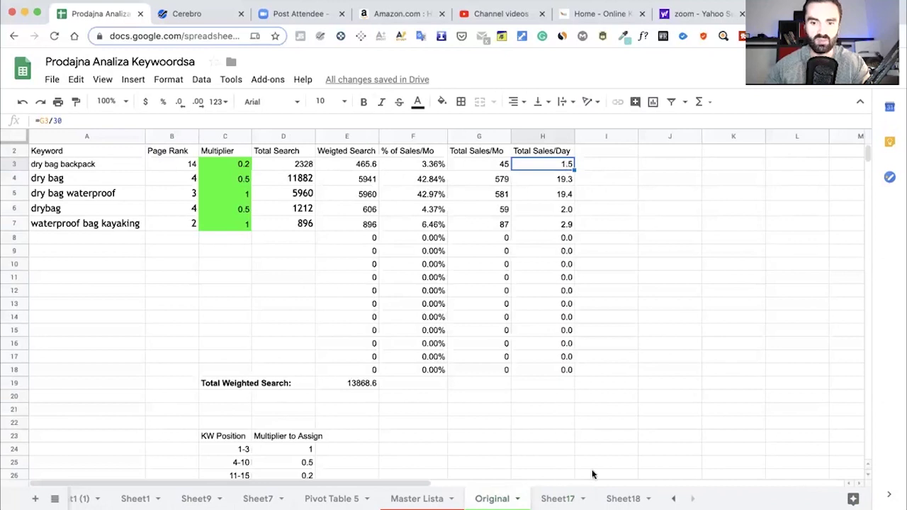
click(569, 497)
click(366, 166)
double_click(365, 164)
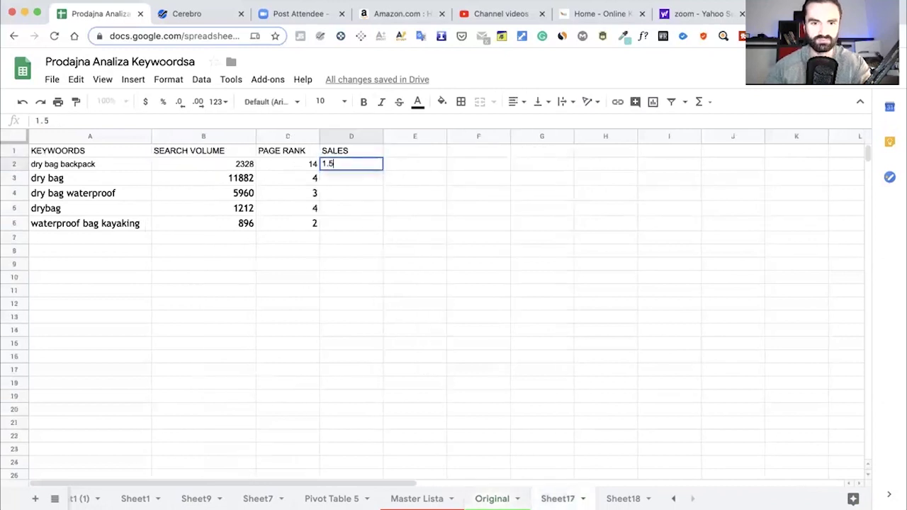
click(397, 195)
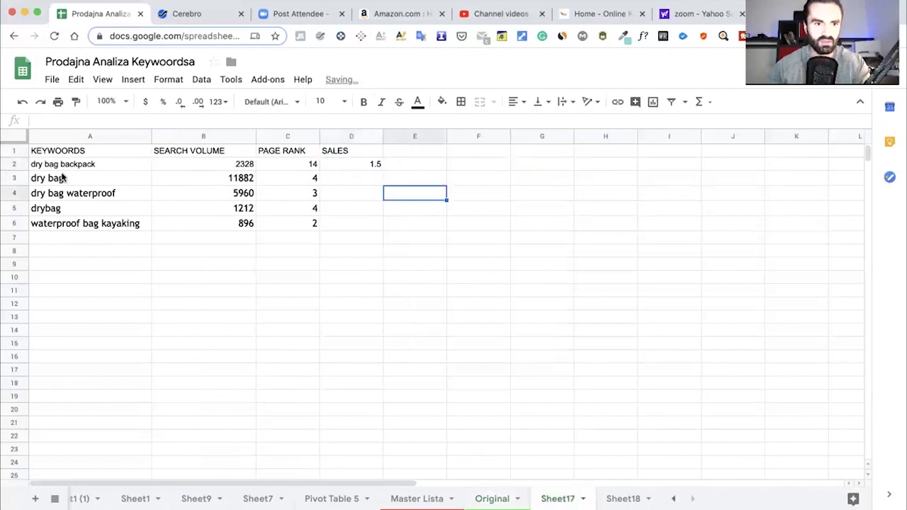
Look up the daily sales for dry bag in the Original sheet and enter 19.3 in D3 of Sheet17.
click(490, 499)
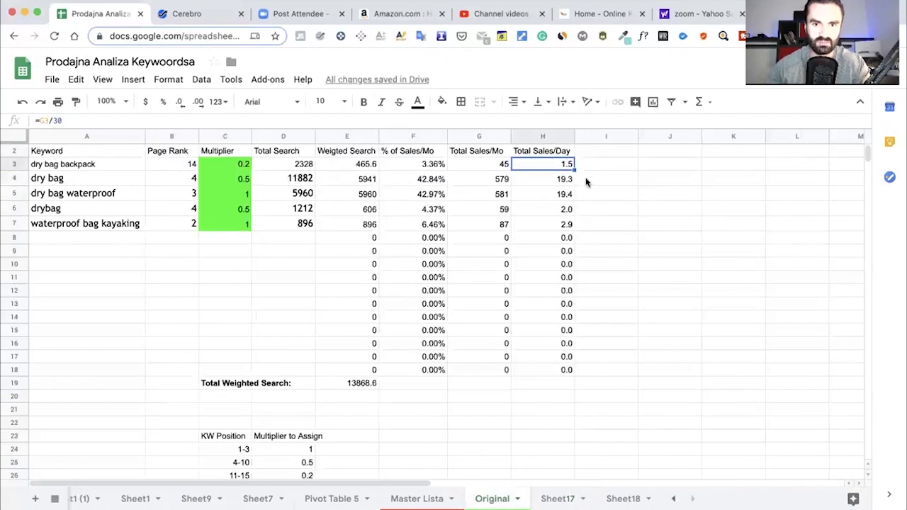
click(558, 499)
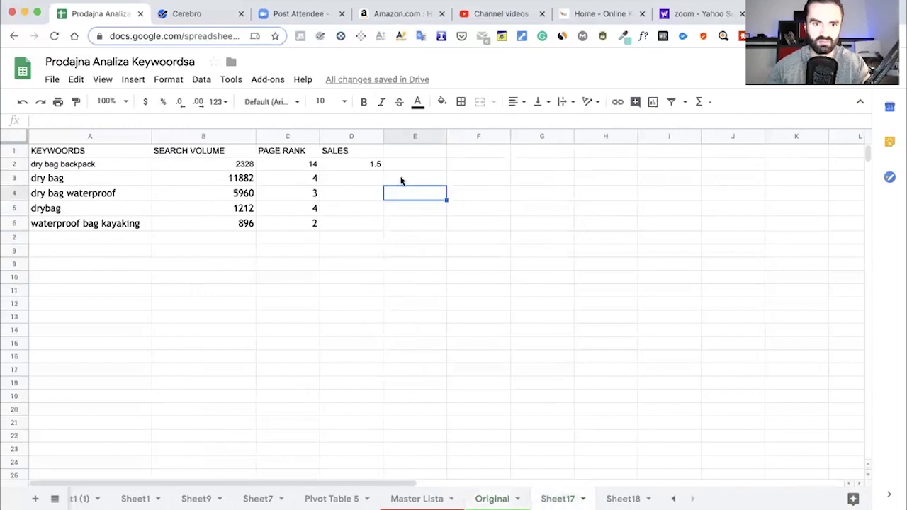
click(373, 178)
text(19.3)
click(469, 208)
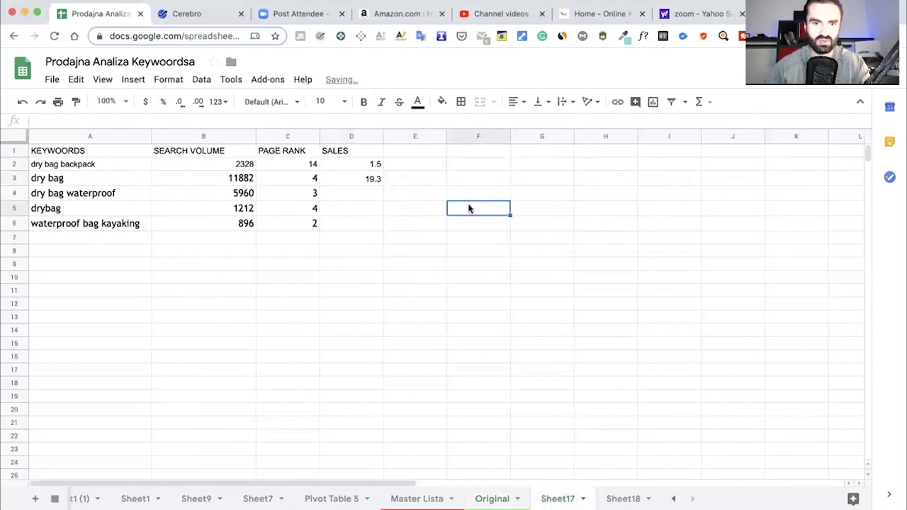
Look up the daily sales for dry bag waterproof in the Original sheet and enter 19.4 in D4 of Sheet17.
click(494, 499)
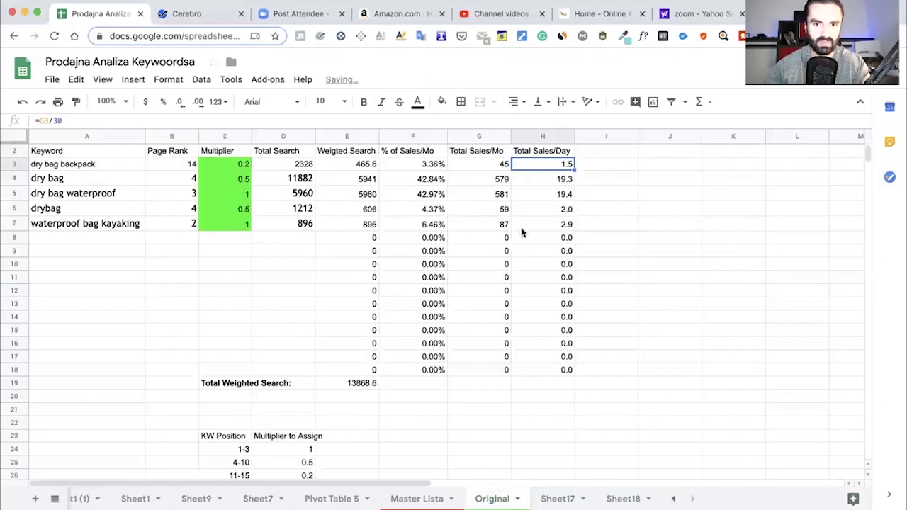
click(567, 195)
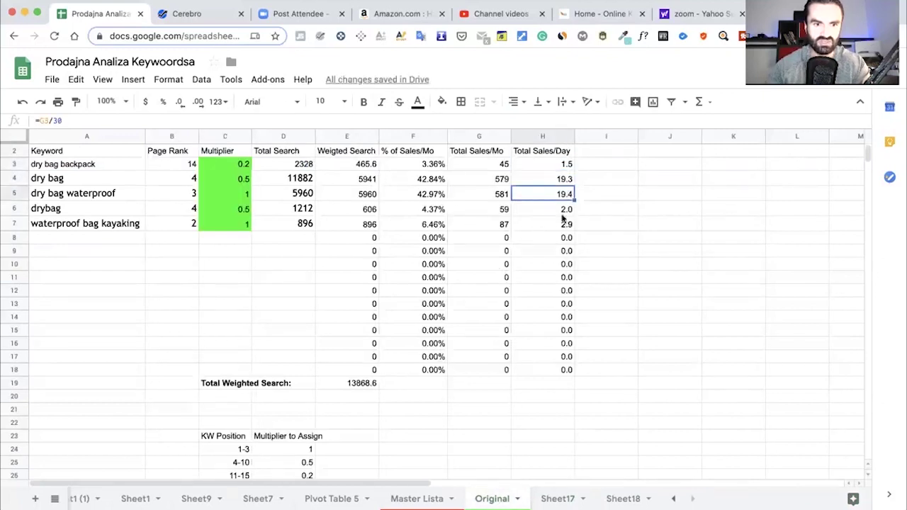
click(559, 499)
click(369, 197)
text(1)
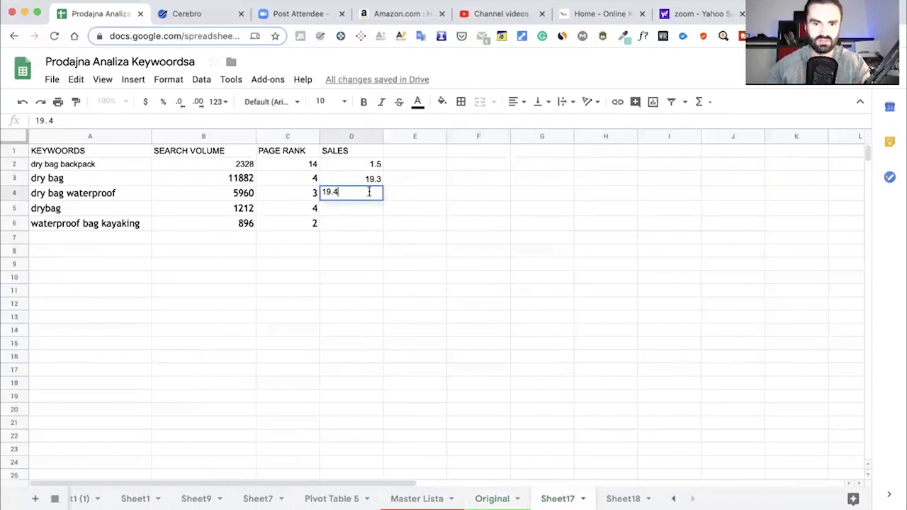
text(9.4)
click(456, 241)
Look up the daily sales for drybag in the Original sheet and enter 2.0 in D5 of Sheet17.
click(496, 499)
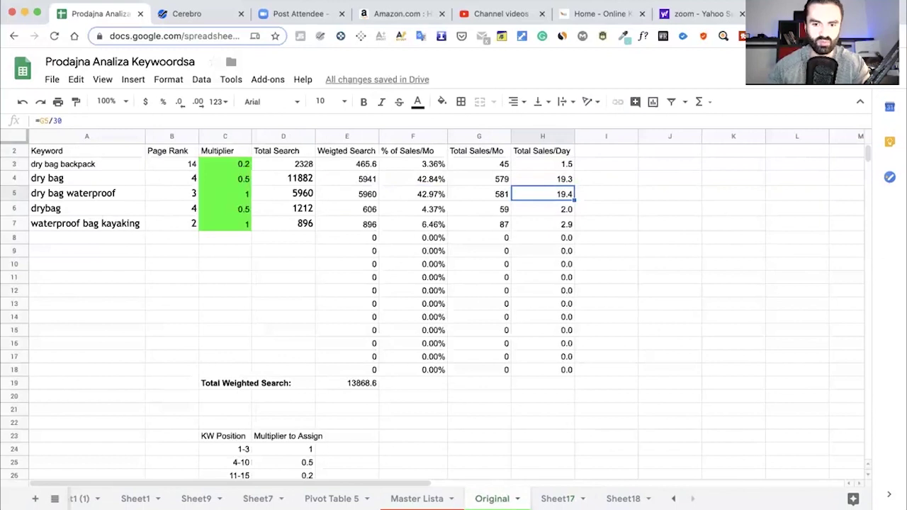
click(558, 498)
click(367, 207)
double_click(368, 207)
text(2.)
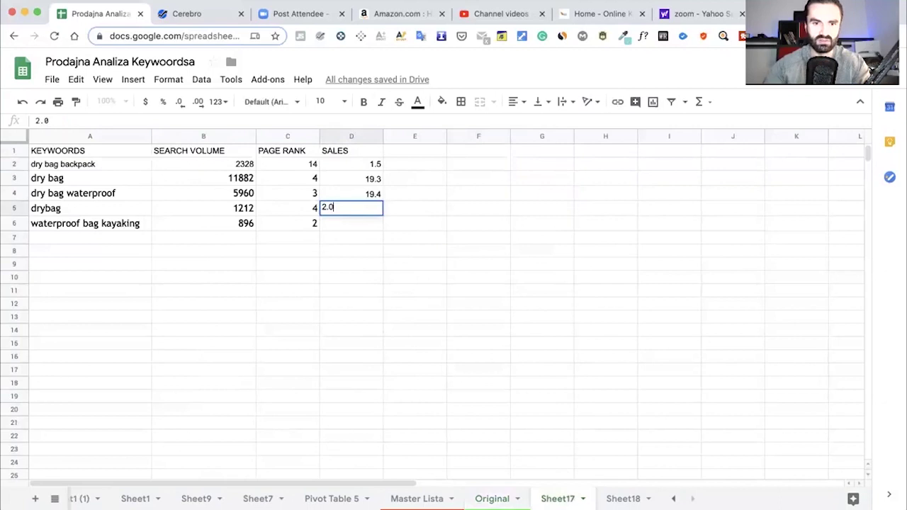
click(314, 254)
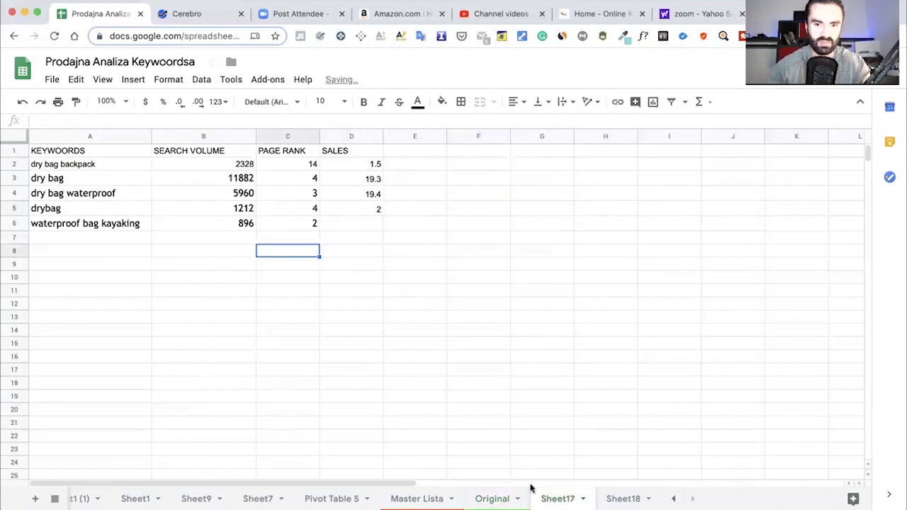
Look up the daily sales for waterproof bag kayaking in the Original sheet and enter 2.9 in D6 of Sheet17.
click(501, 500)
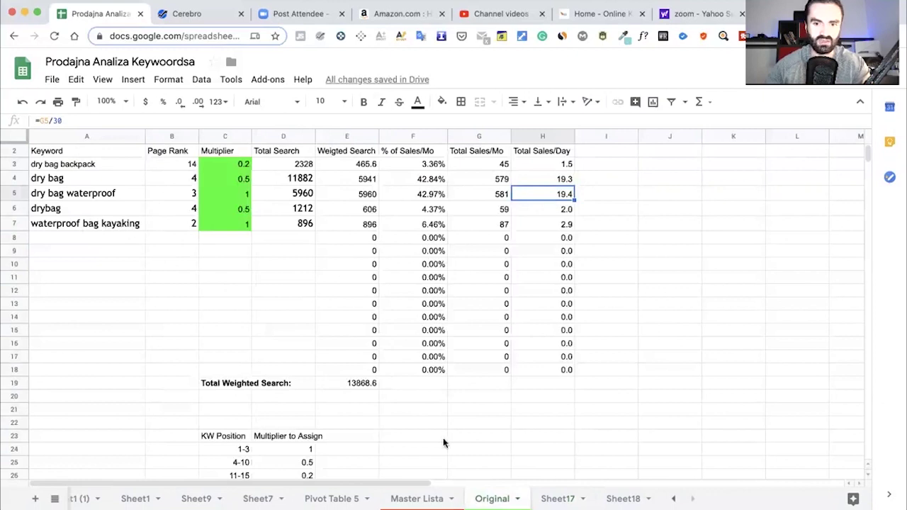
click(558, 499)
double_click(369, 223)
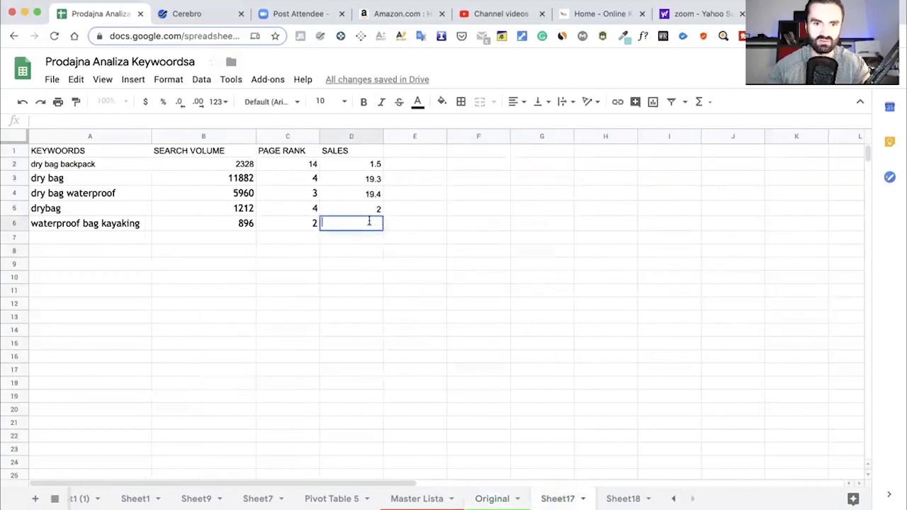
text(2.9)
click(409, 256)
click(377, 224)
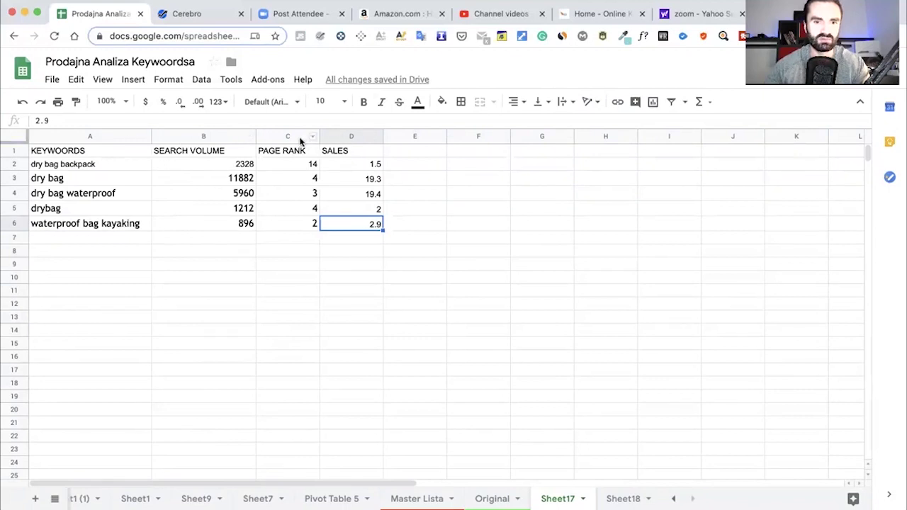
Insert one blank row above the header row of the keyword table in Sheet17.
click(16, 151)
right_click(16, 151)
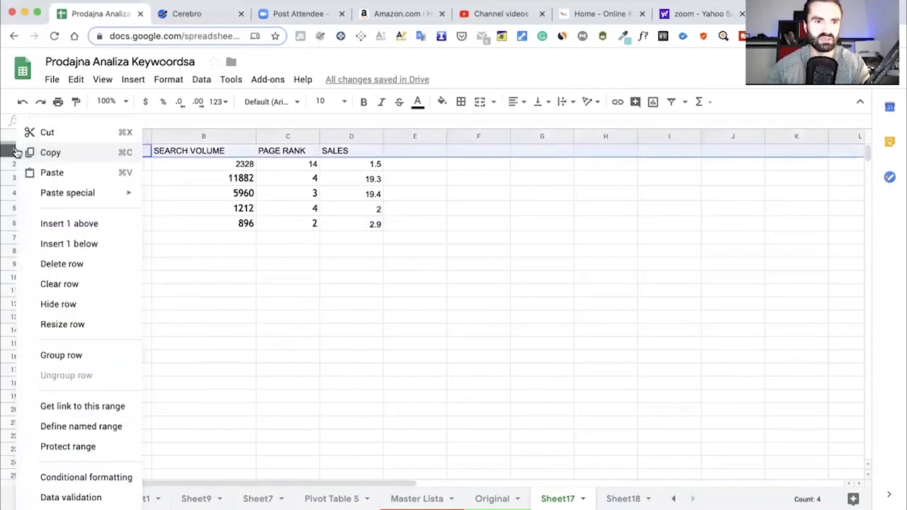
click(87, 224)
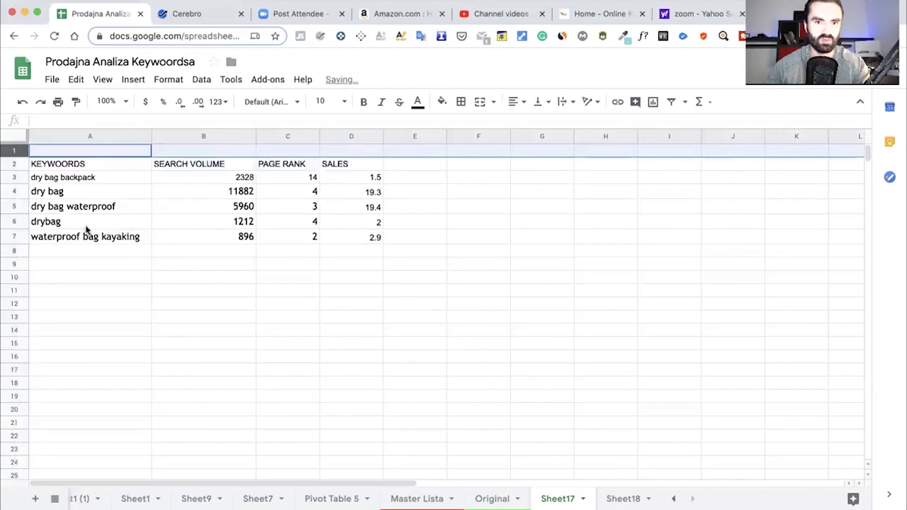
Copy the product code B07BSWDTBK from row 21 of the Master Lista sheet into cell C1 of Sheet17.
drag(294, 153, 340, 156)
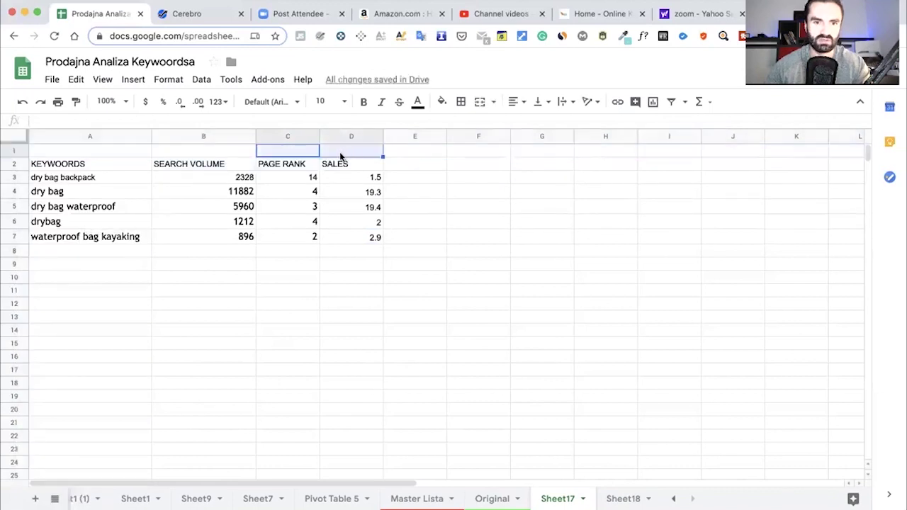
click(291, 147)
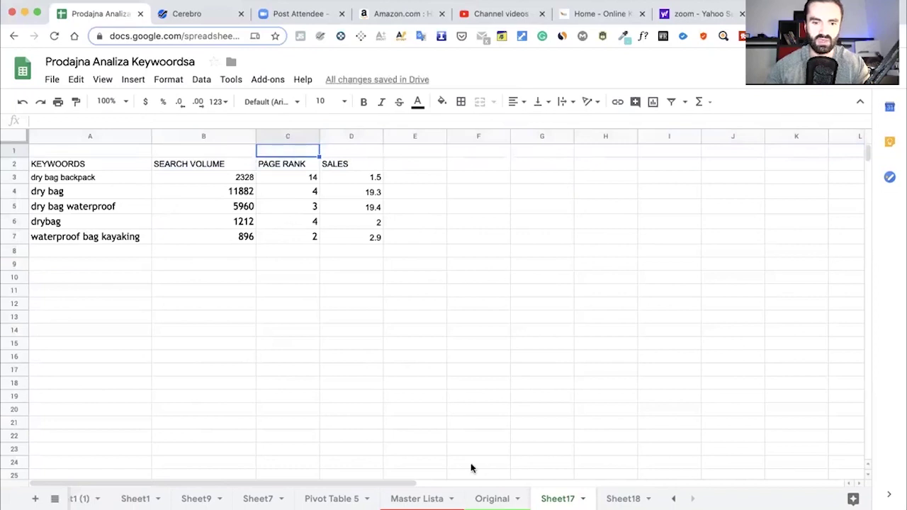
click(492, 501)
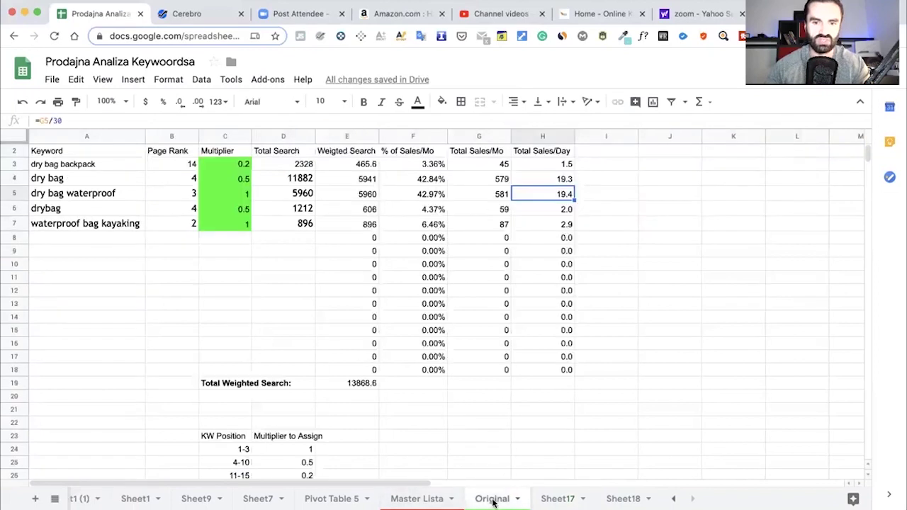
click(426, 499)
click(541, 258)
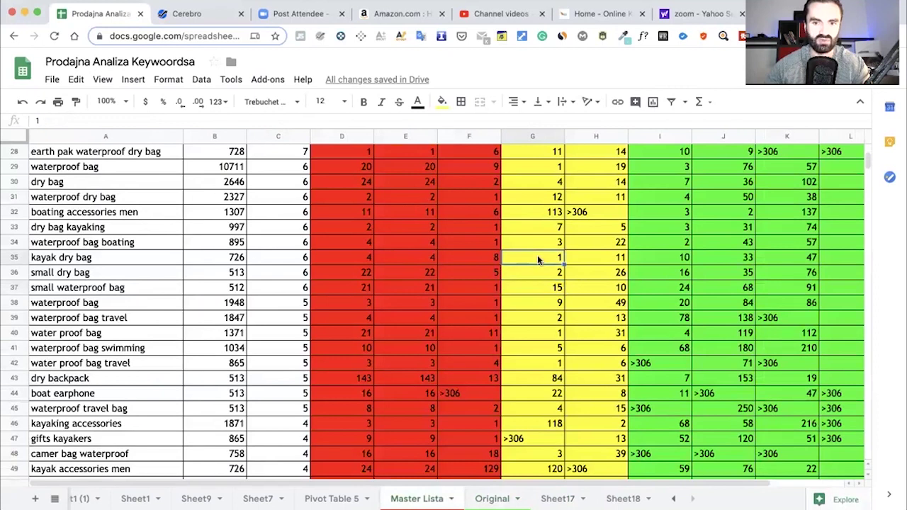
scroll(539, 262, up, 8)
scroll(535, 276, down, 2)
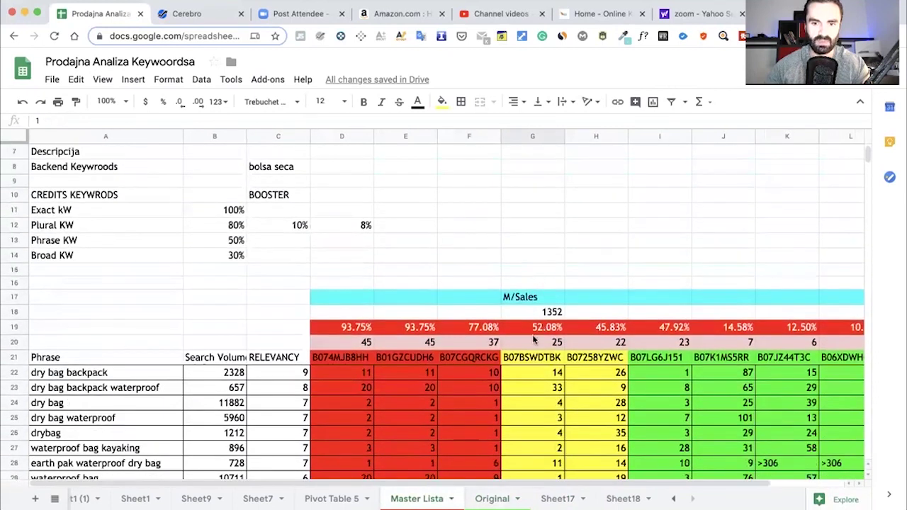
click(531, 358)
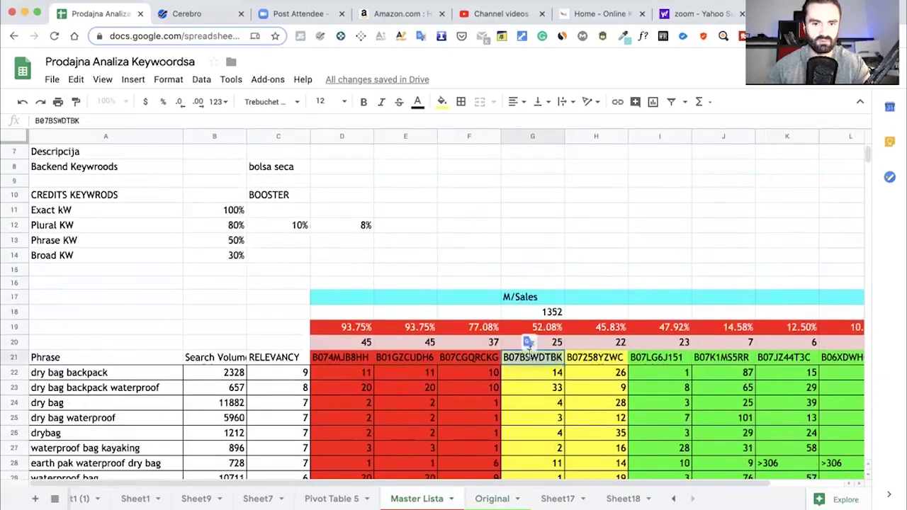
click(557, 498)
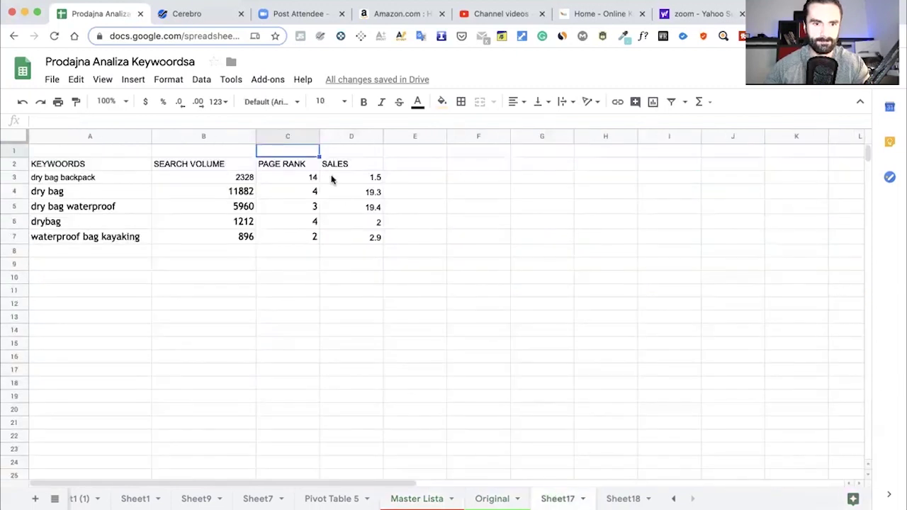
double_click(295, 147)
text(B07BSWDTBK)
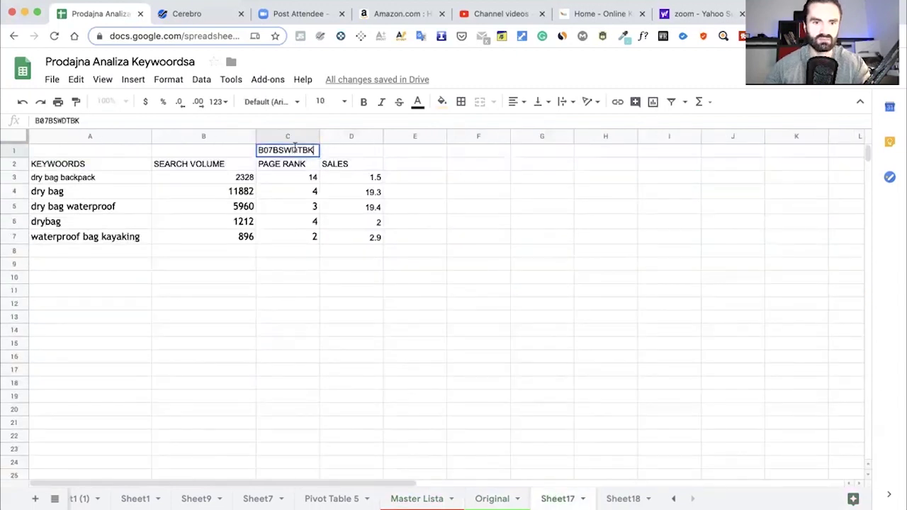
click(388, 164)
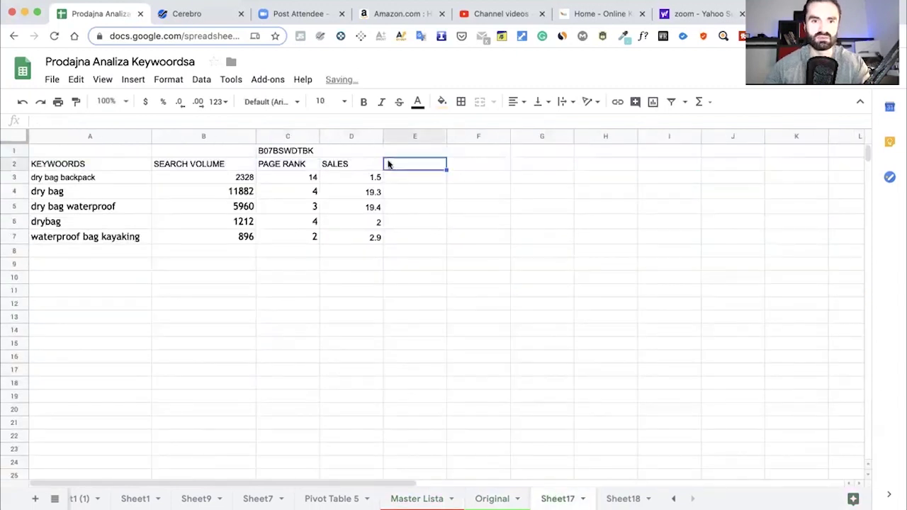
Replace the product code in C1 with the brand heading NIKE.
double_click(312, 149)
double_click(312, 150)
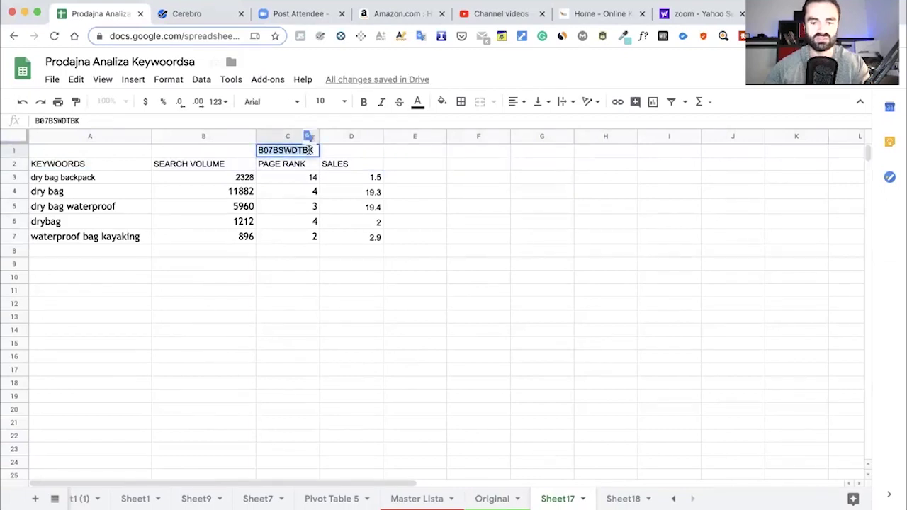
text(Y)
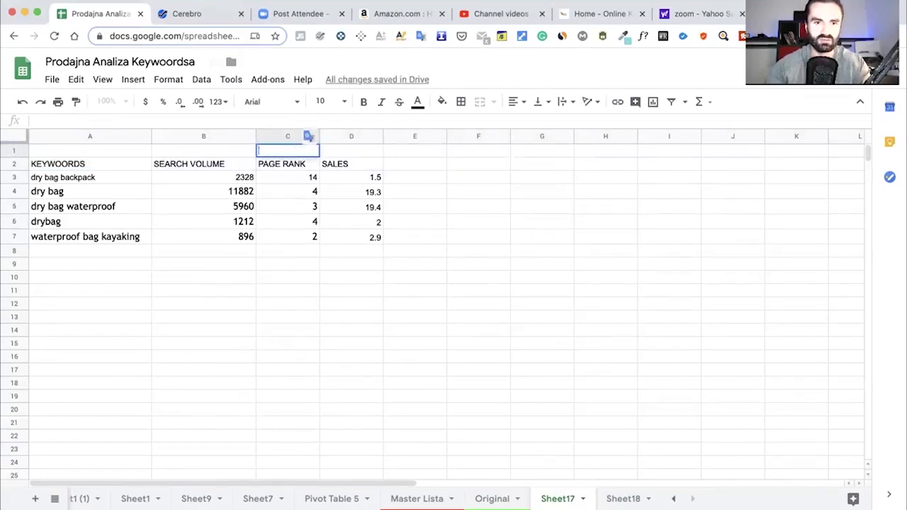
text(NIKE)
click(310, 259)
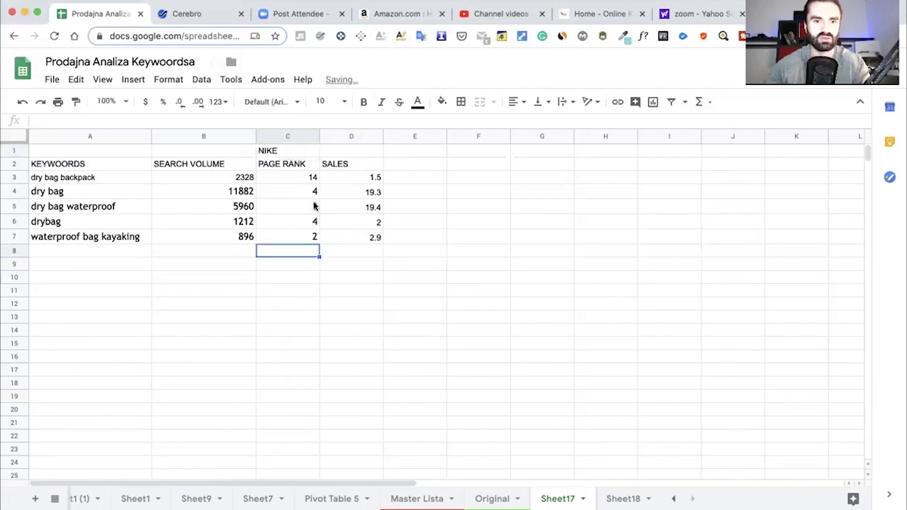
Fill the whole of column C, under the NIKE heading, with cyan.
click(294, 149)
click(289, 137)
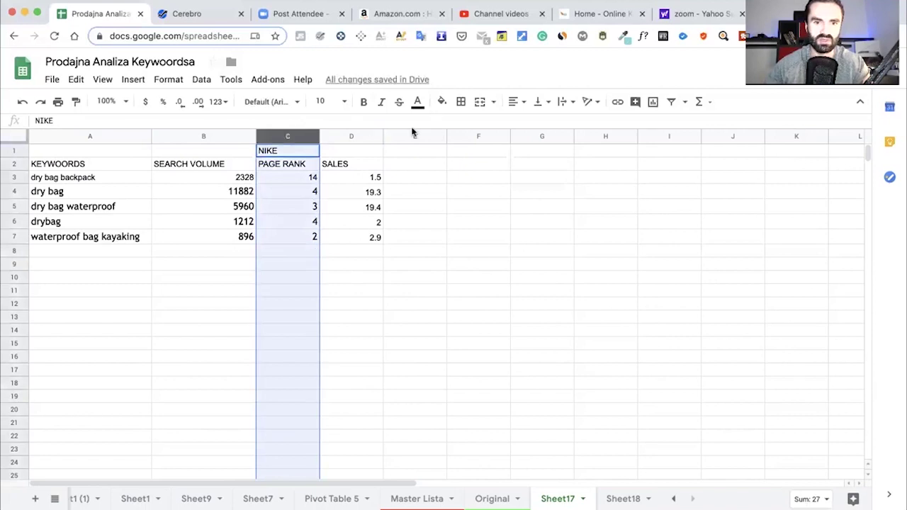
click(442, 103)
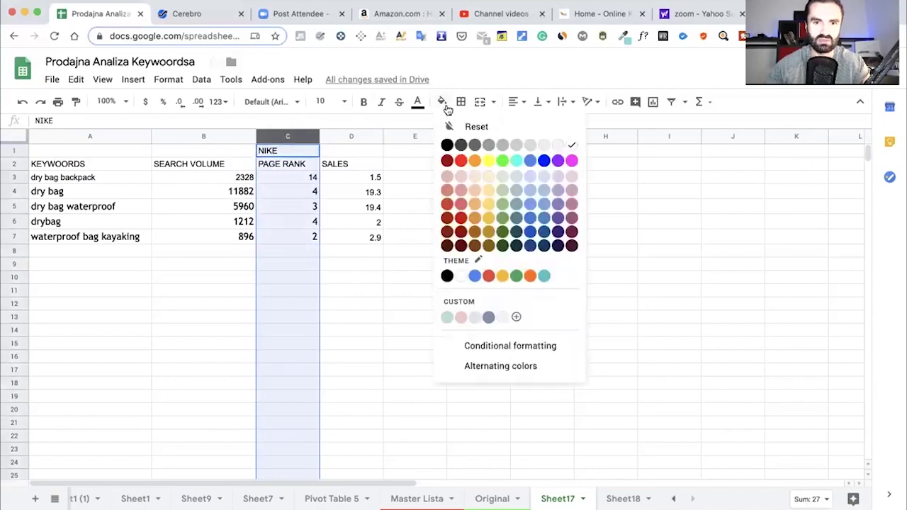
click(514, 161)
click(387, 266)
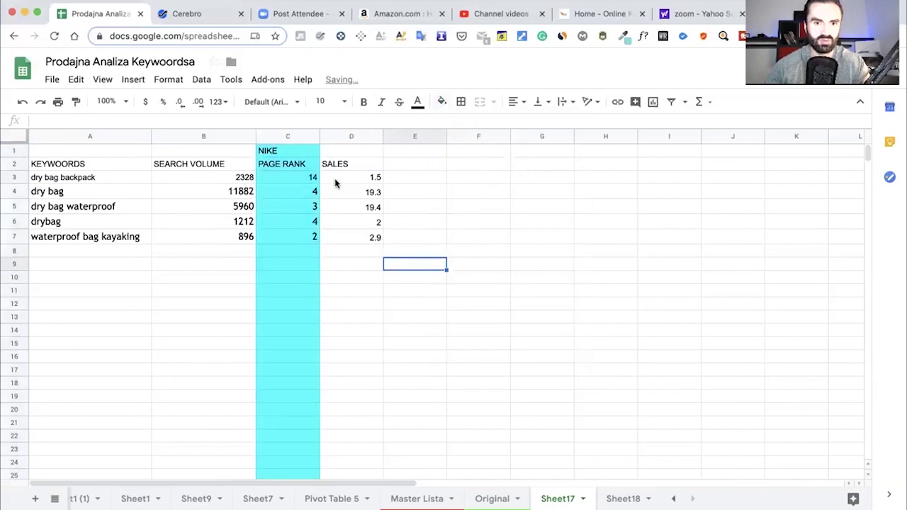
Fill the whole SALES column D with light gray.
click(352, 149)
click(356, 137)
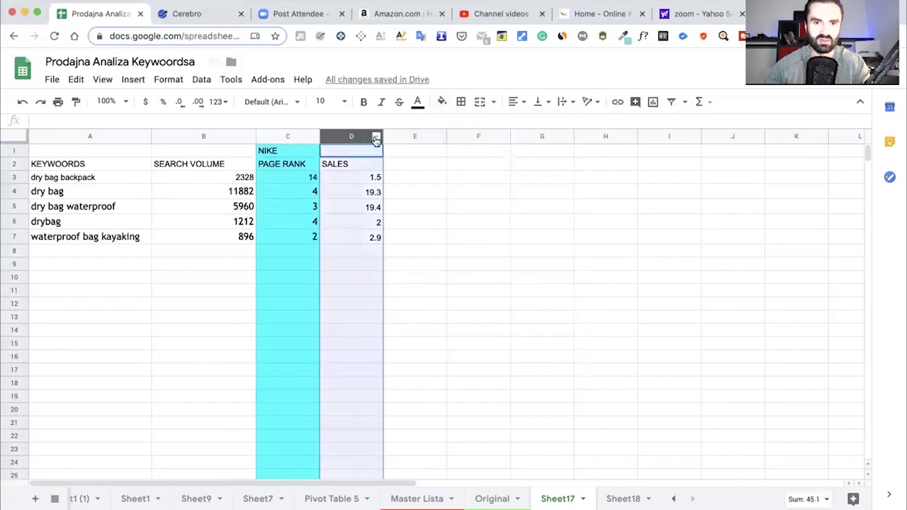
click(494, 105)
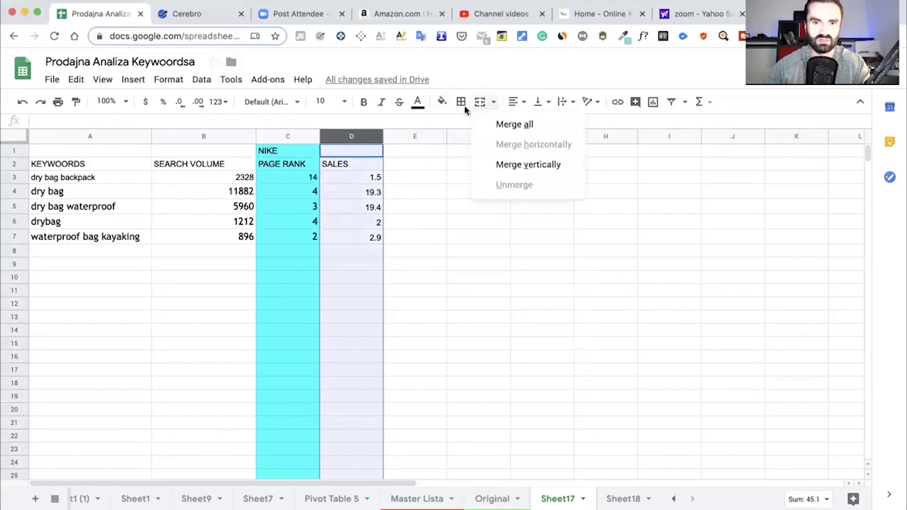
click(442, 103)
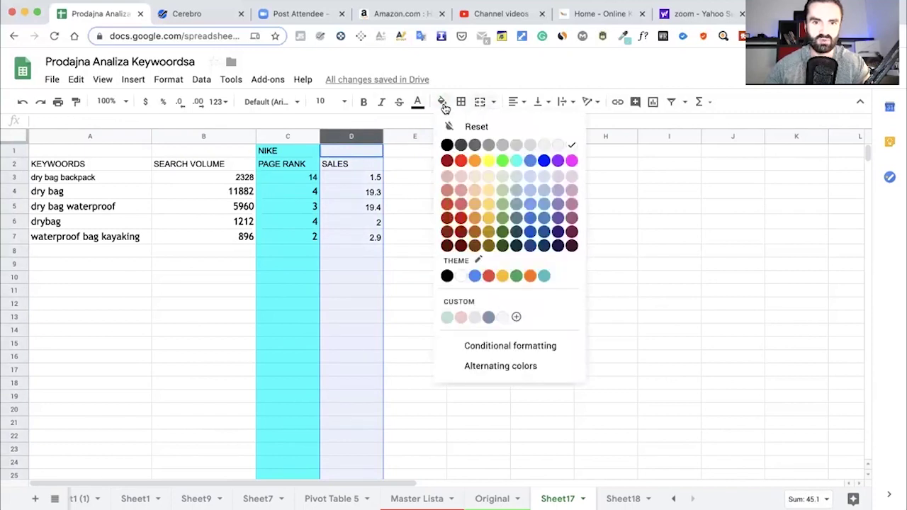
click(538, 152)
click(450, 212)
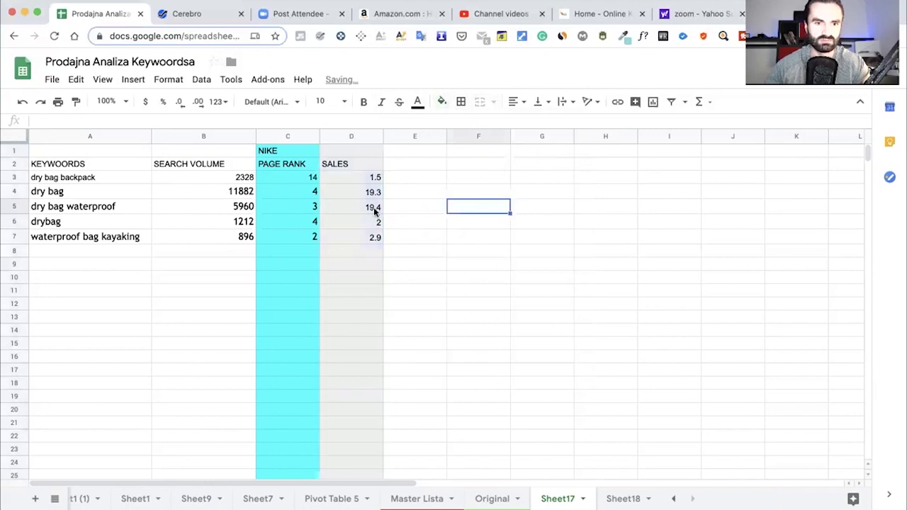
Fill the NIKE heading cells C1:D1 with yellow.
drag(339, 151, 312, 153)
click(443, 103)
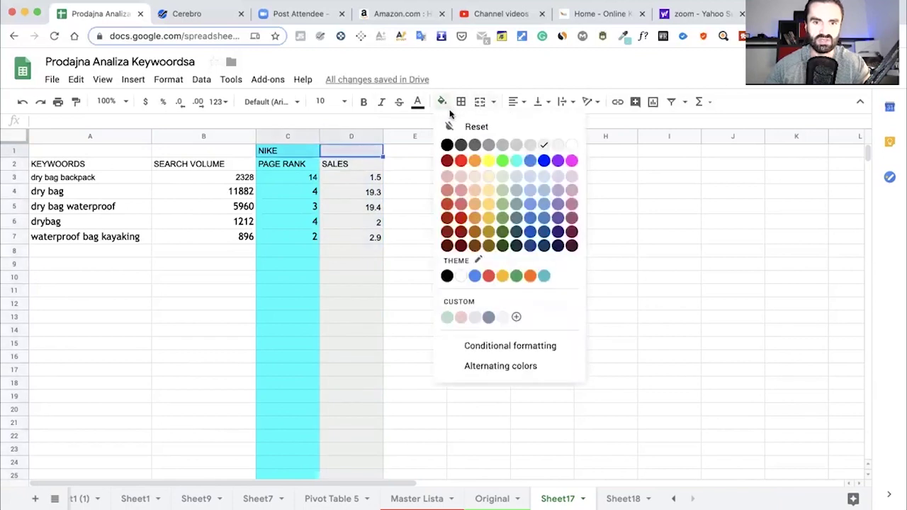
click(491, 162)
click(418, 193)
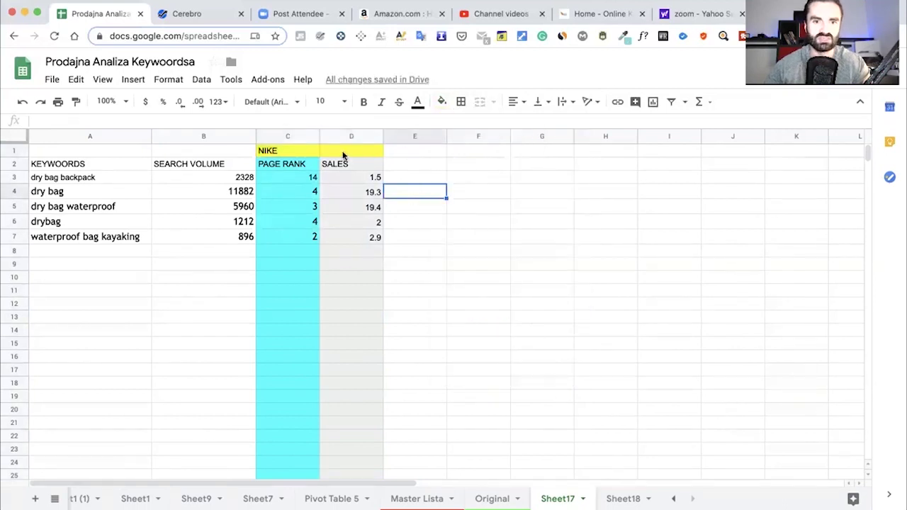
Enter the second brand heading REBOOK in cell E1.
click(428, 152)
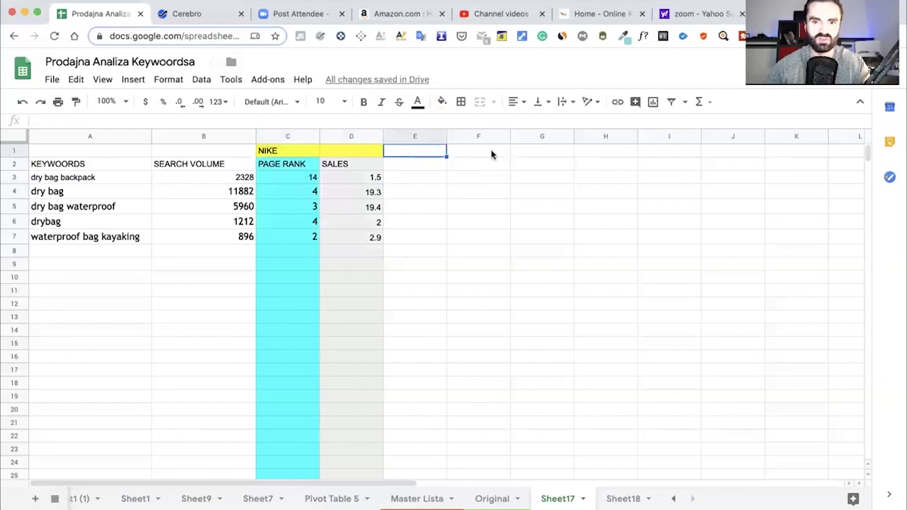
double_click(417, 151)
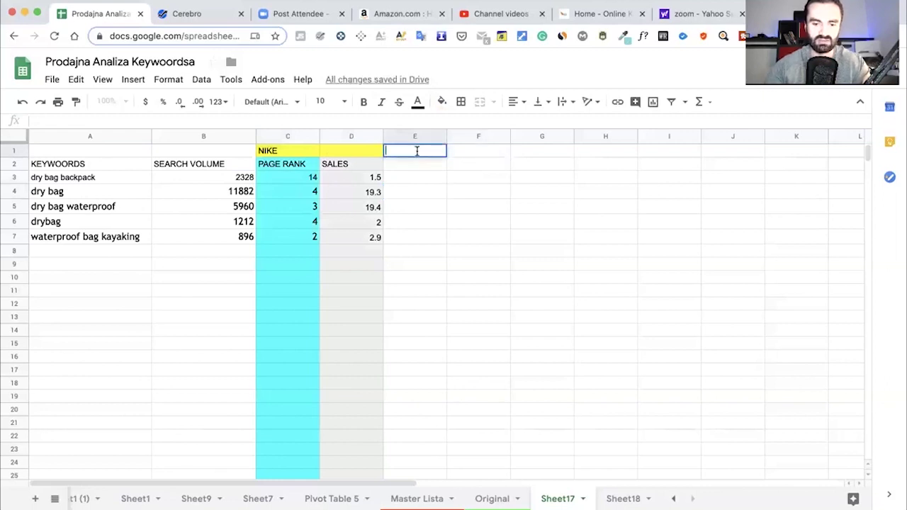
text(REB)
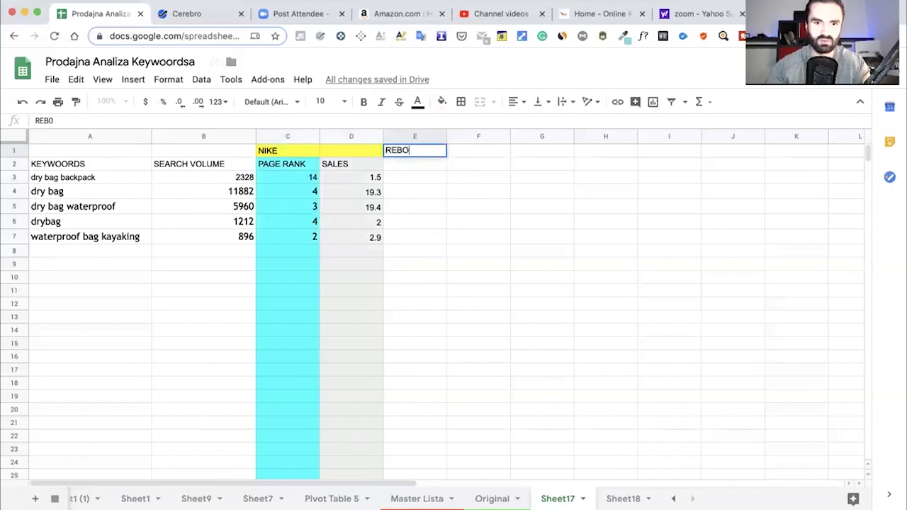
text(OOK)
click(432, 190)
click(421, 165)
Fill the REBOOK heading cells E1:F1 with orange and change the fill to cornflower blue.
click(469, 145)
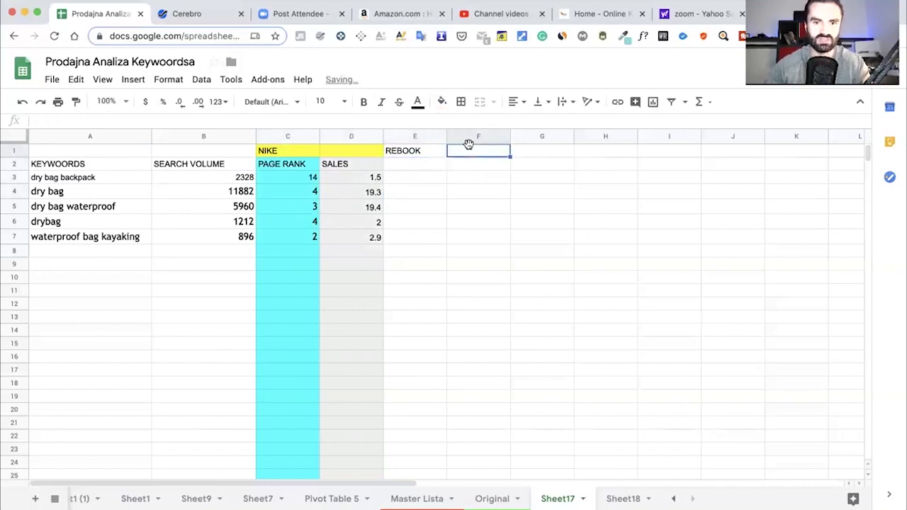
shift+click(428, 150)
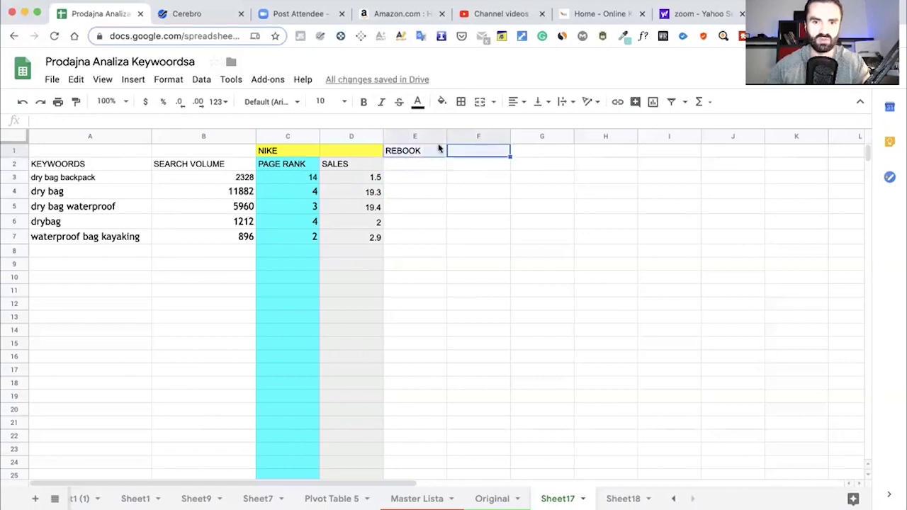
click(441, 103)
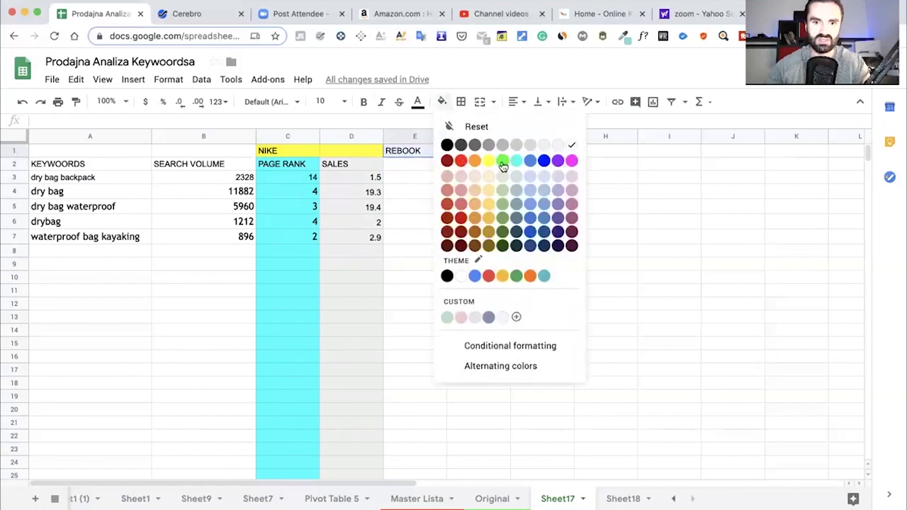
click(475, 162)
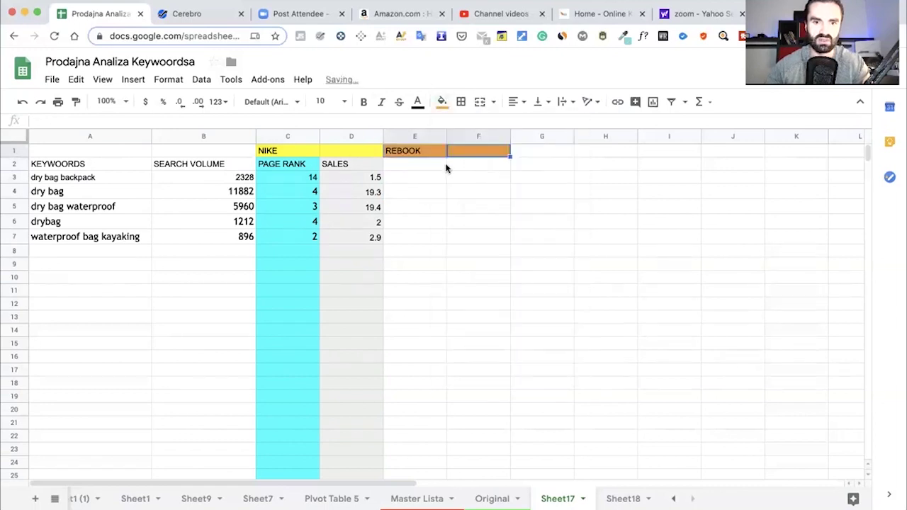
click(451, 104)
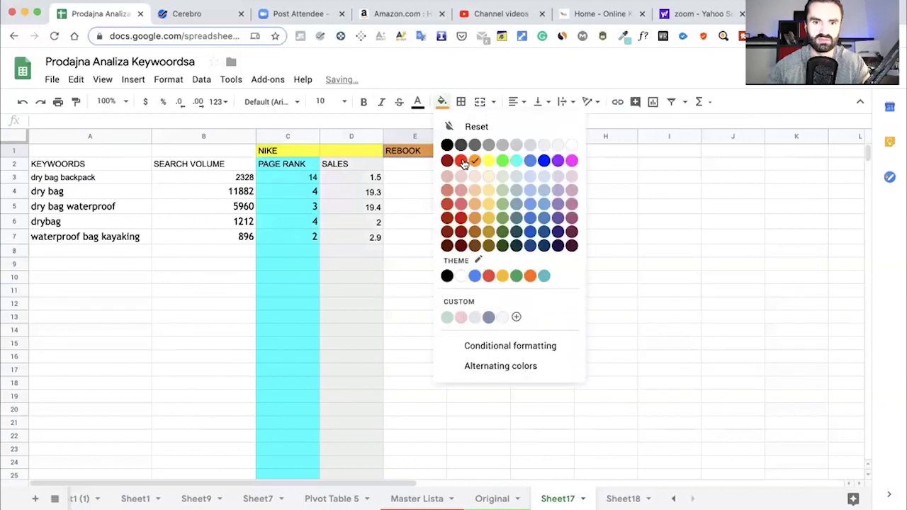
click(530, 161)
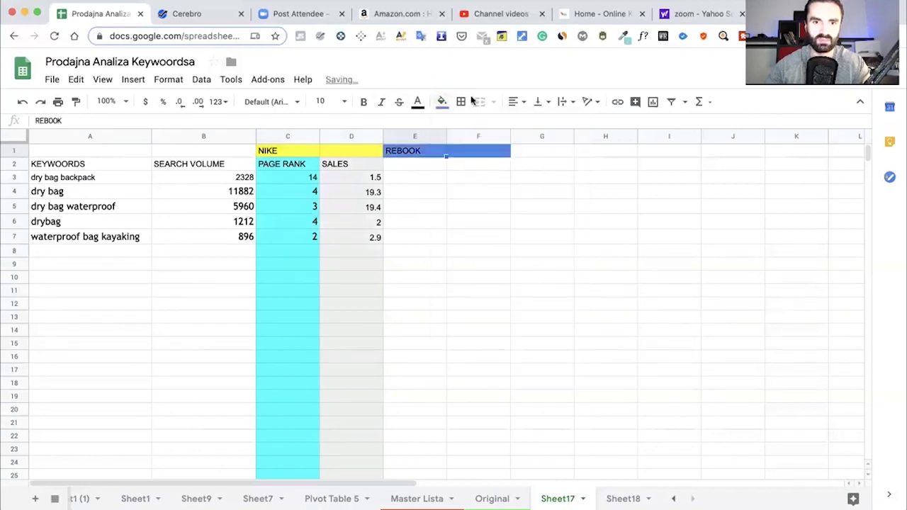
Set the text color of the REBOOK heading in E1 to white.
click(418, 103)
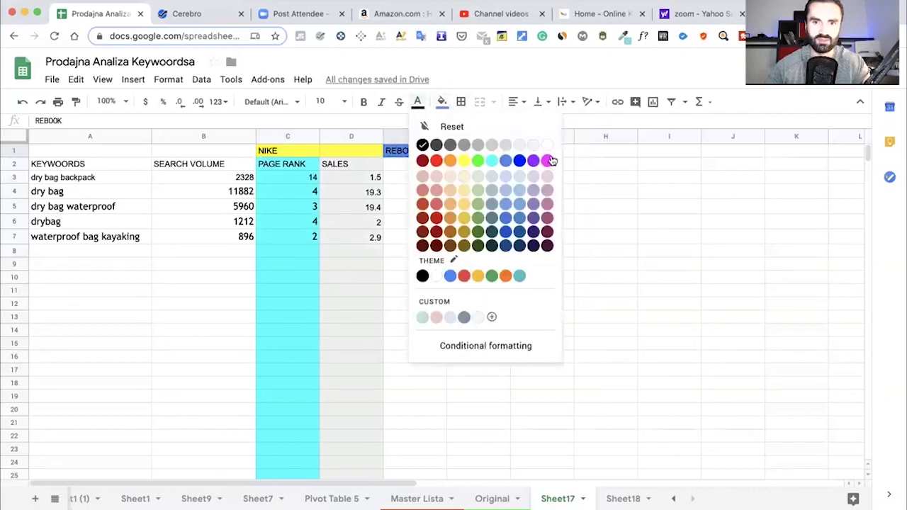
click(548, 146)
click(454, 181)
Enter the column headers PAGE RANK in E2 and SALES in F2 under the REBOOK heading.
click(409, 167)
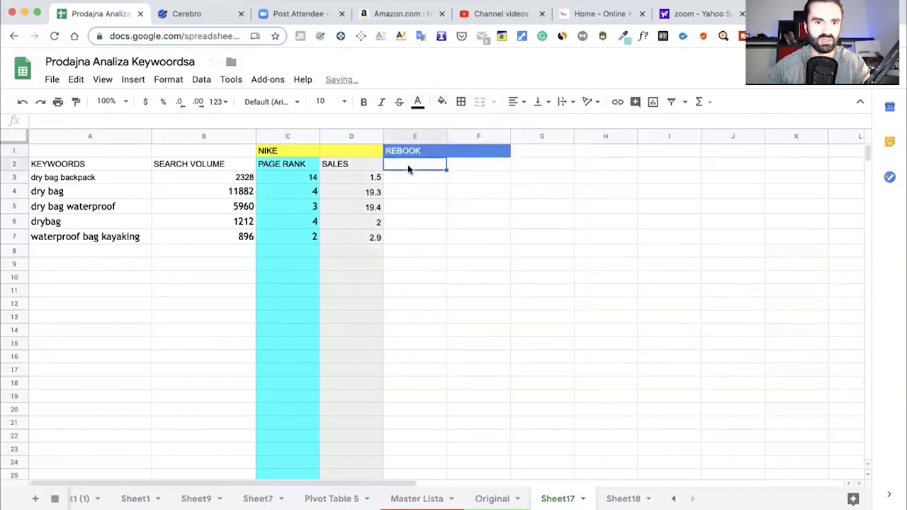
text(PAGE RANK)
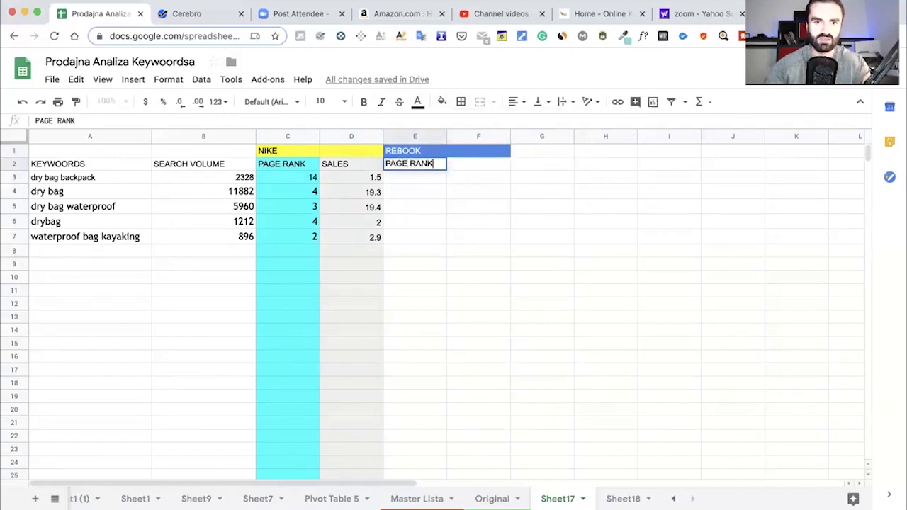
click(485, 165)
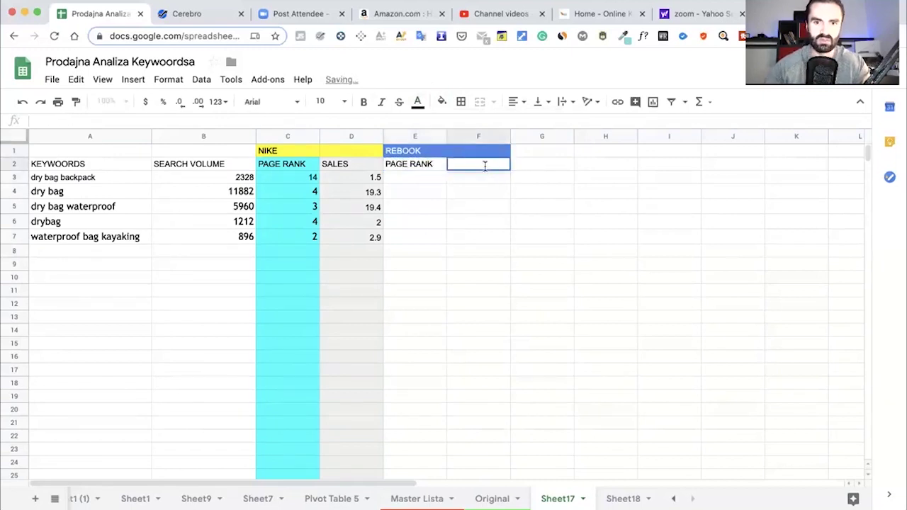
text(SAAL)
key(BackSpace)
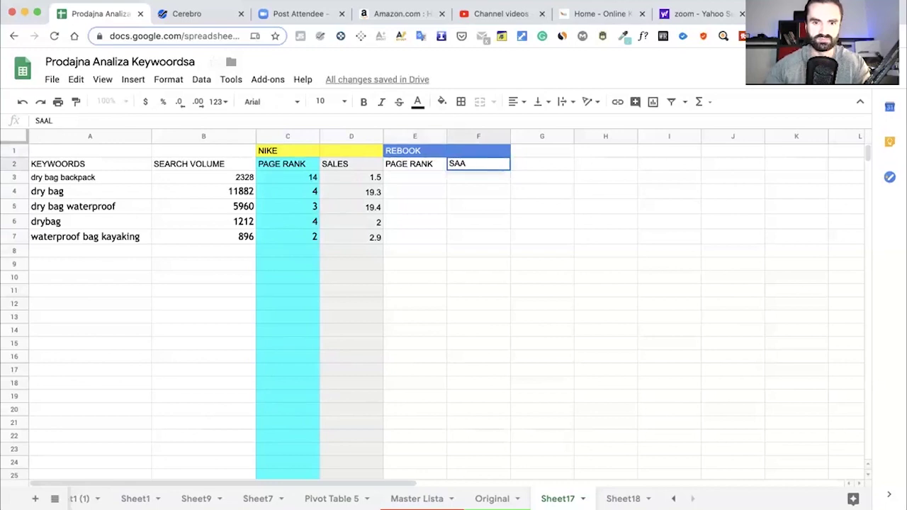
text(LES)
click(497, 247)
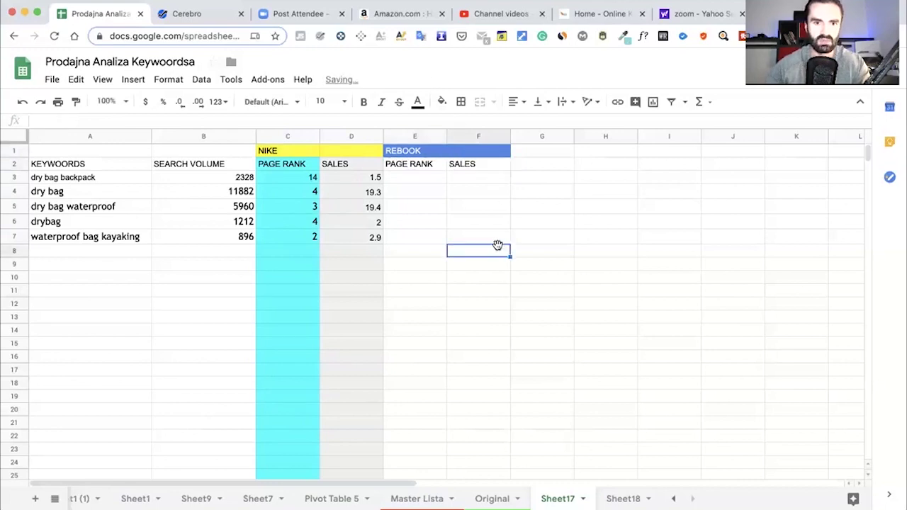
Examine the competitor's keyword ranks under B07258YZWC in Master Lista and the Total Sales/Day figures in the Original sheet.
click(497, 498)
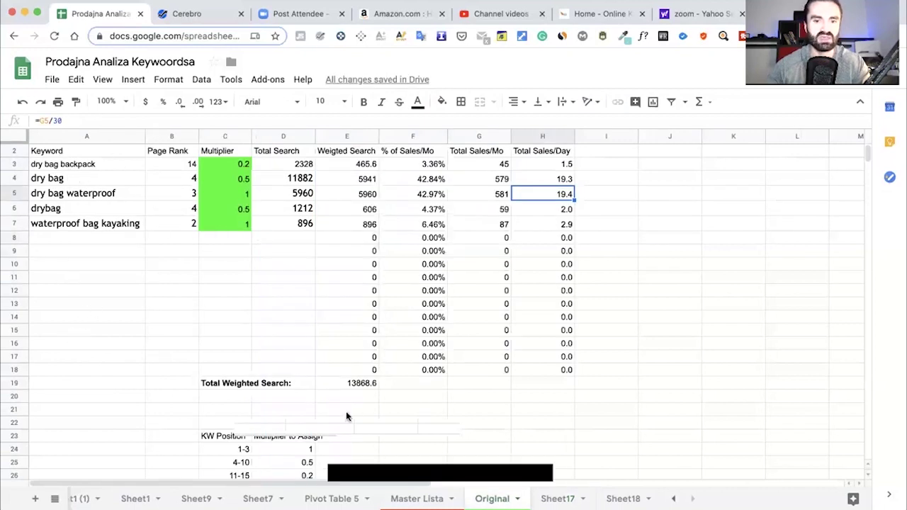
click(425, 499)
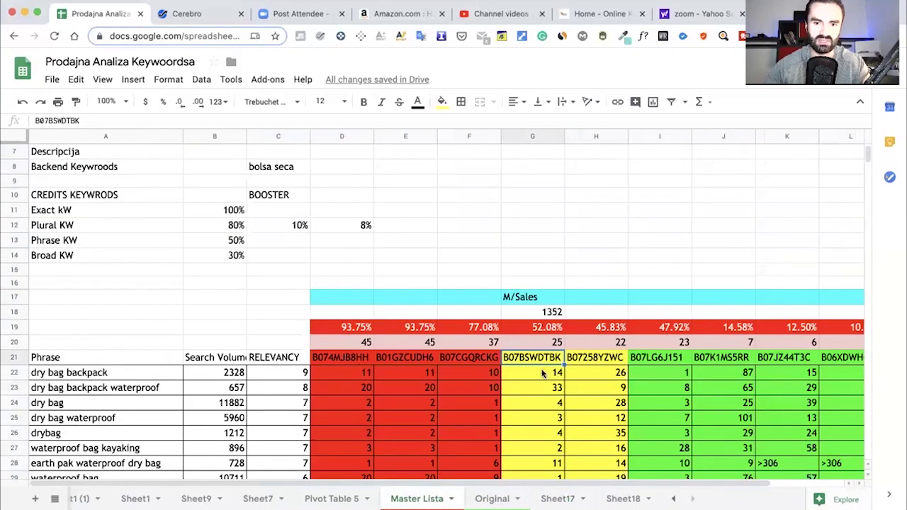
click(593, 361)
scroll(603, 368, down, 1)
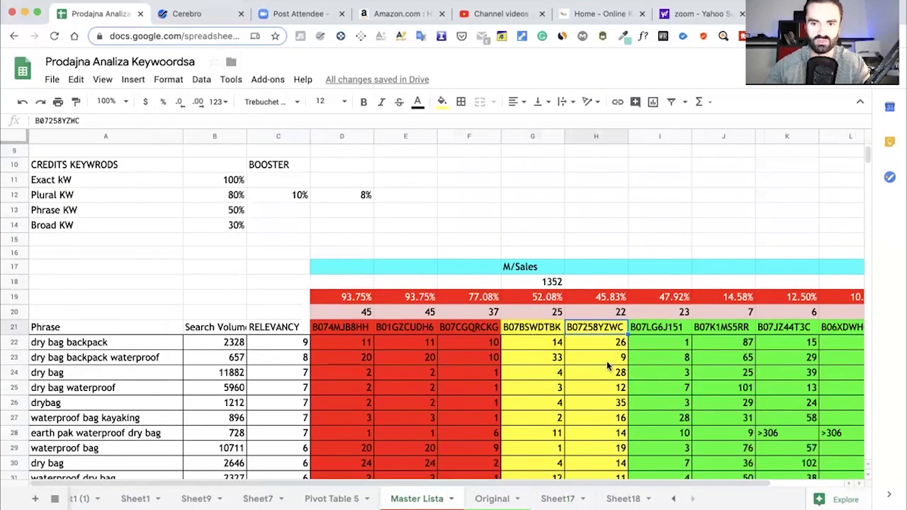
scroll(598, 372, down, 3)
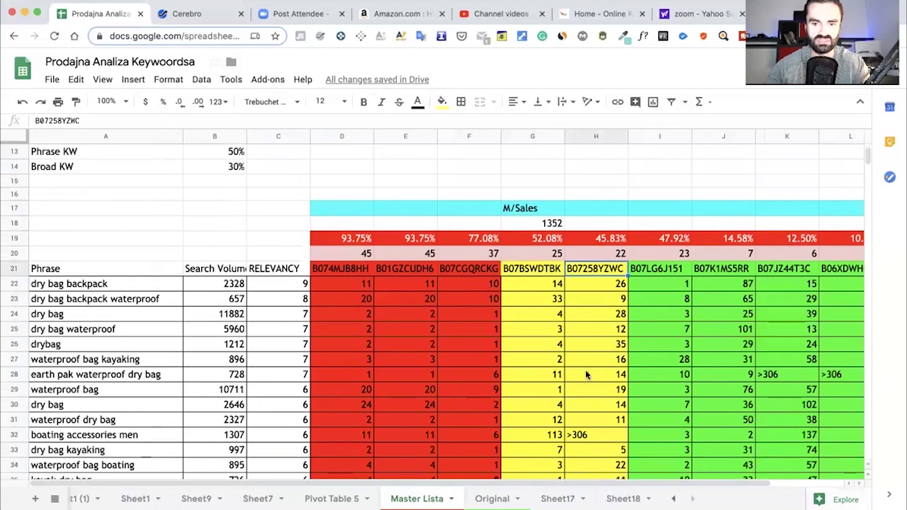
click(492, 499)
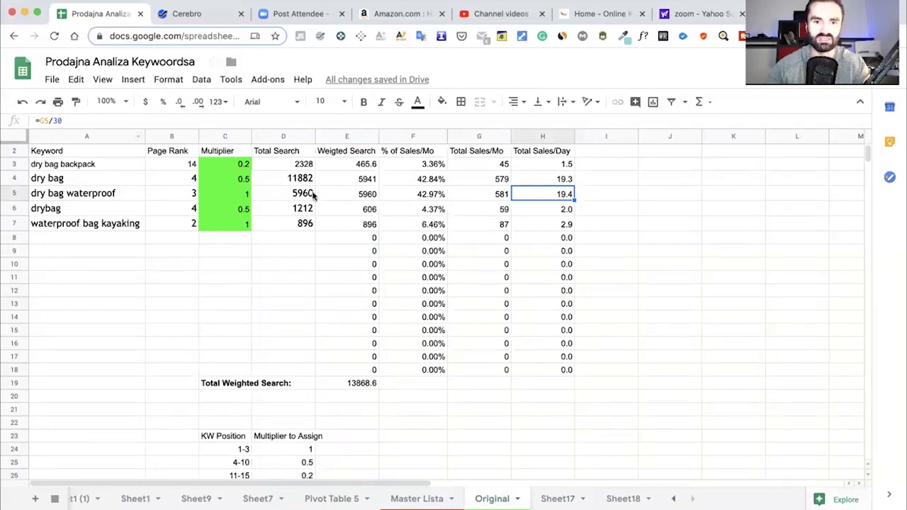
click(568, 169)
click(562, 245)
click(564, 181)
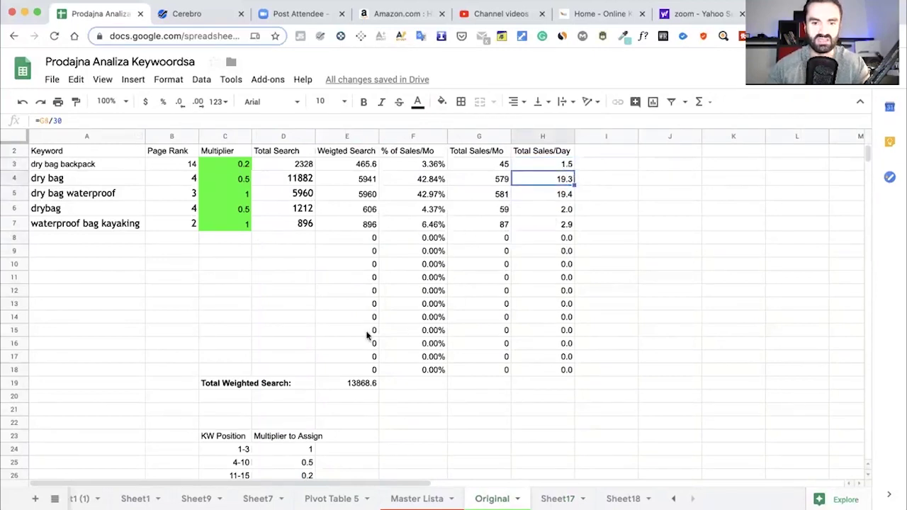
In Sheet17, enter REBOOK page rank 7 and sales 3 for the keyword dry bag backpack in row 3.
click(552, 499)
double_click(415, 177)
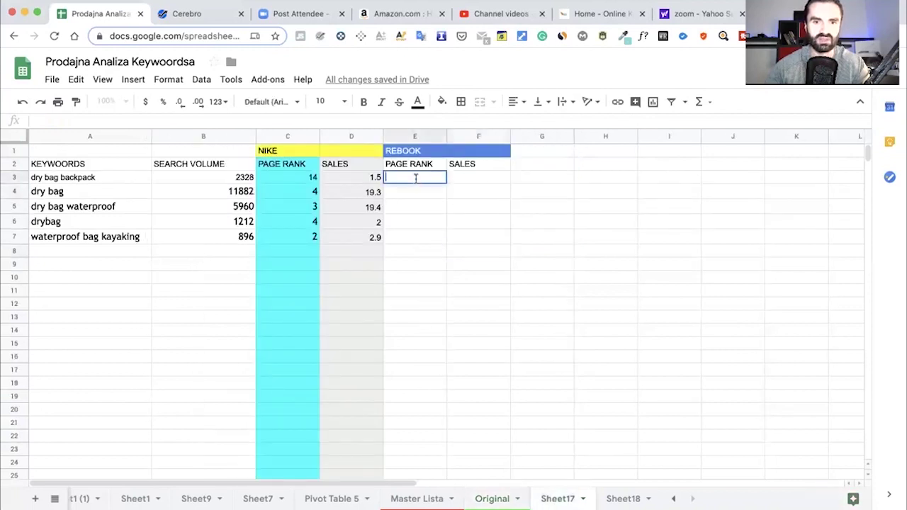
click(94, 178)
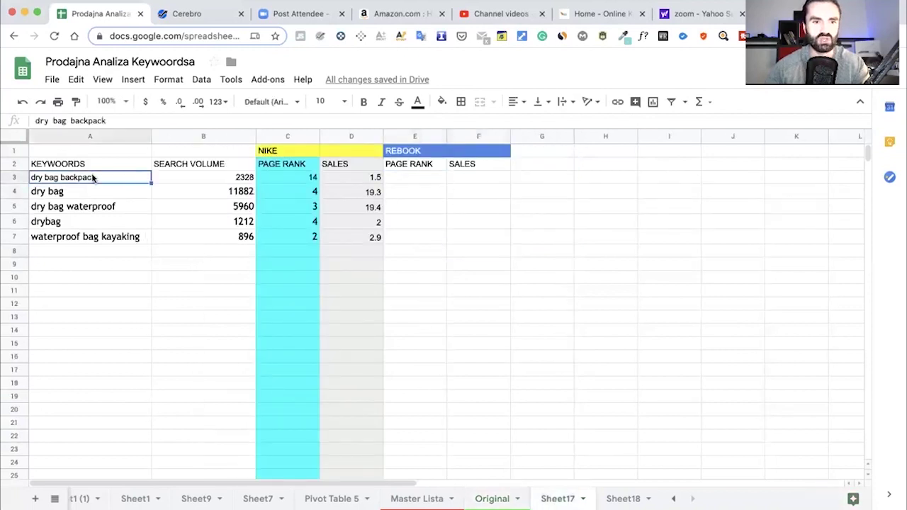
click(413, 179)
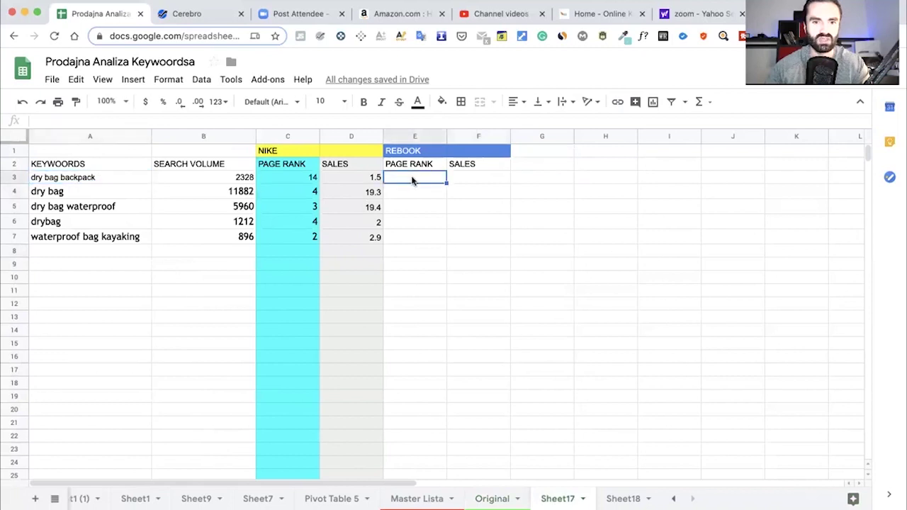
double_click(419, 178)
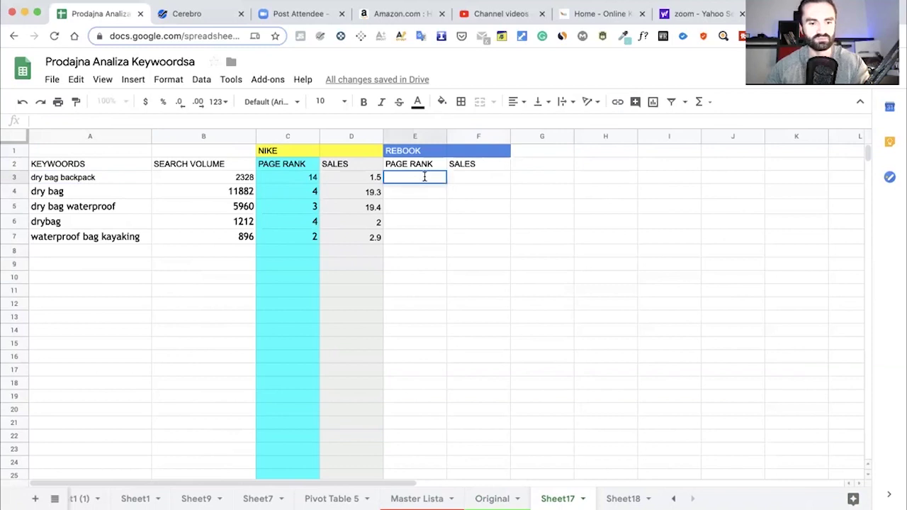
text(7)
click(481, 180)
double_click(479, 178)
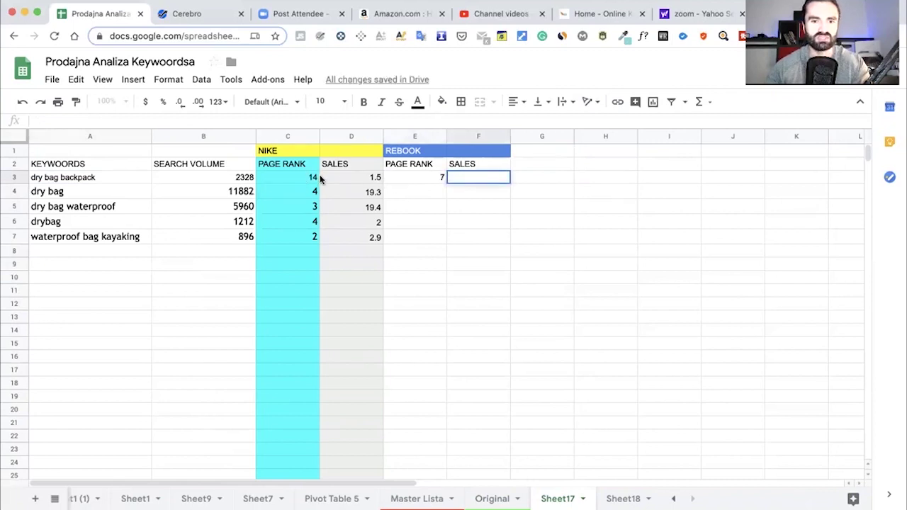
click(473, 178)
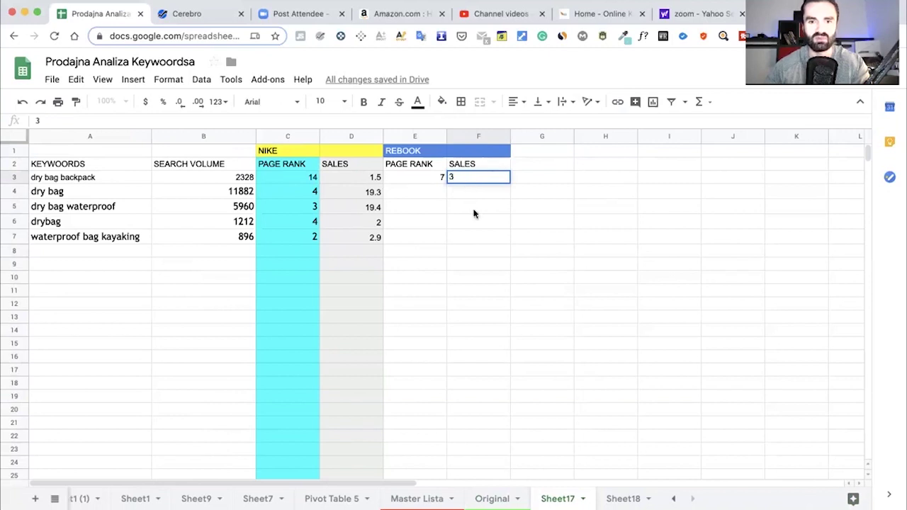
text(3)
click(474, 210)
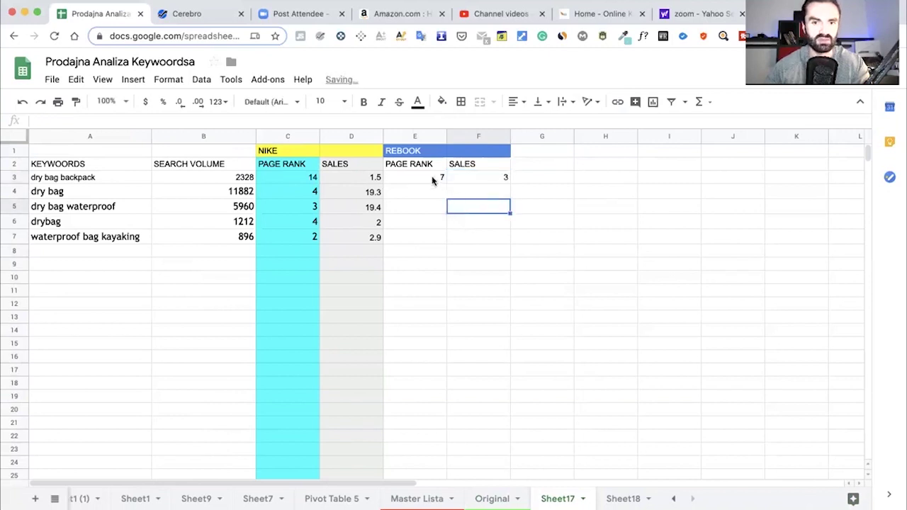
Enter REBOOK page rank 1 for the keyword dry bag in cell E4.
click(433, 180)
click(419, 193)
key(Return)
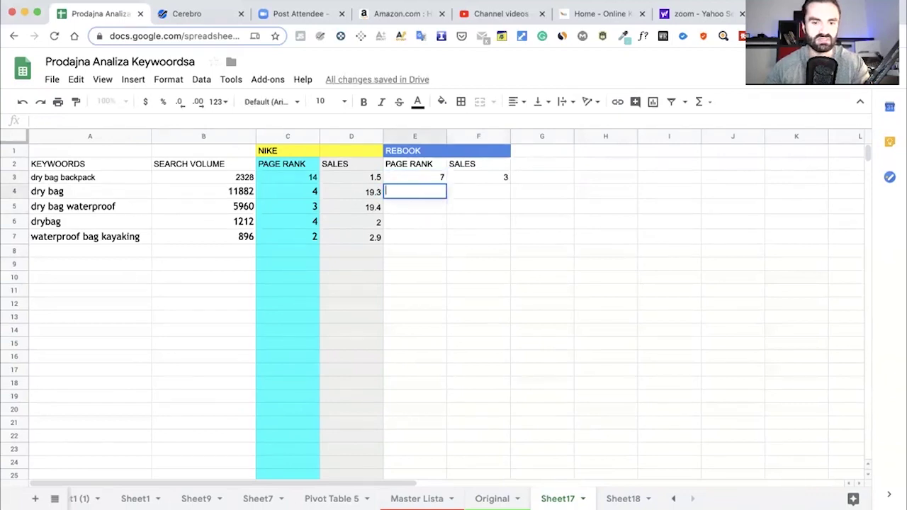
click(506, 500)
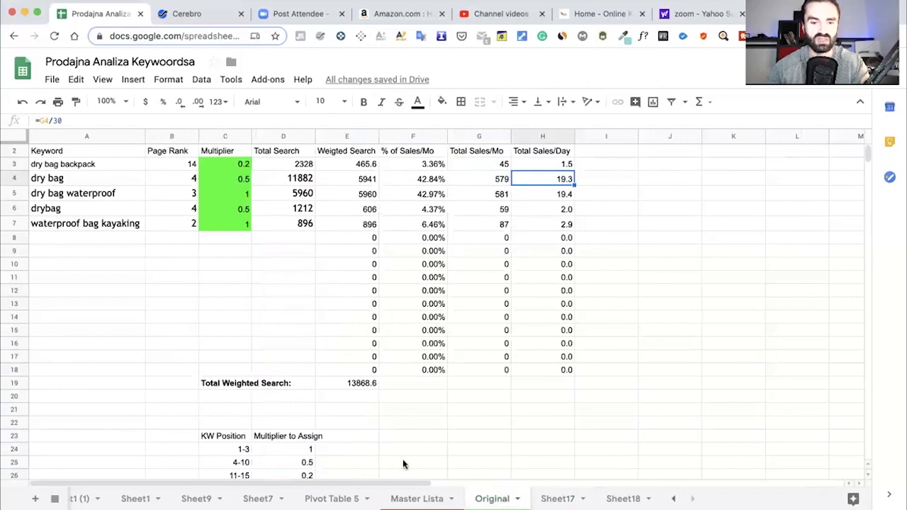
click(561, 500)
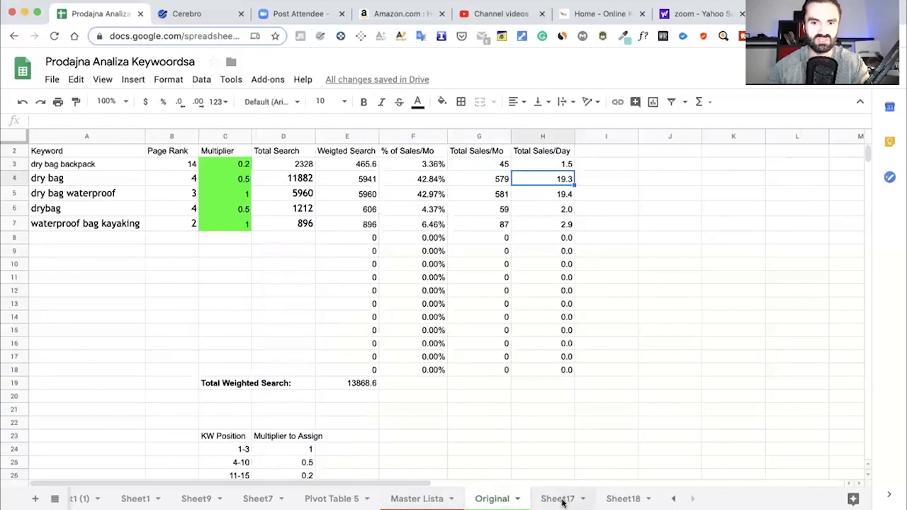
double_click(432, 192)
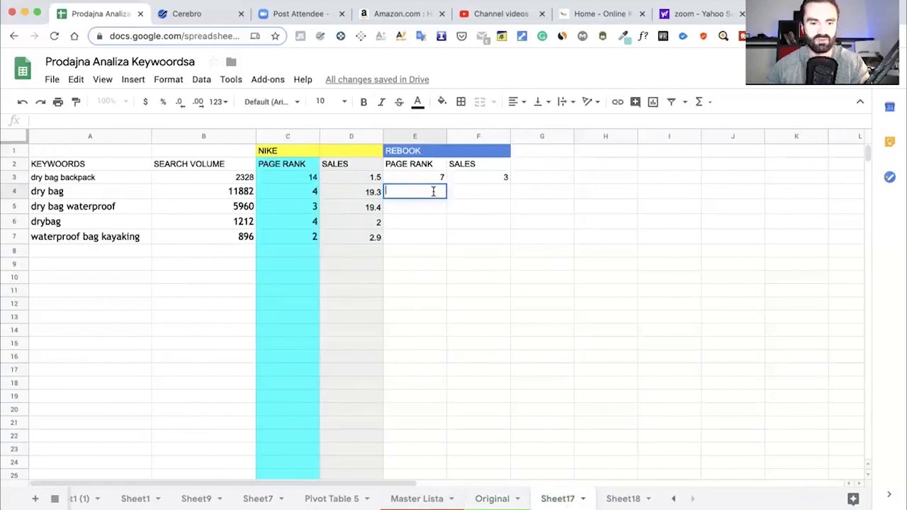
text(1)
Compare the NIKE page rank and sales for dry bag, and enter REBOOK sales of 25 in cell F4.
click(486, 191)
double_click(497, 192)
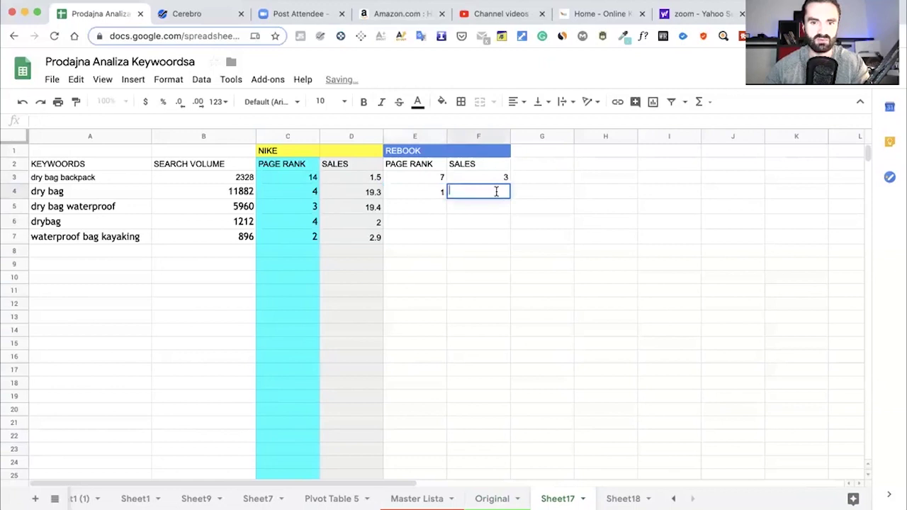
click(421, 195)
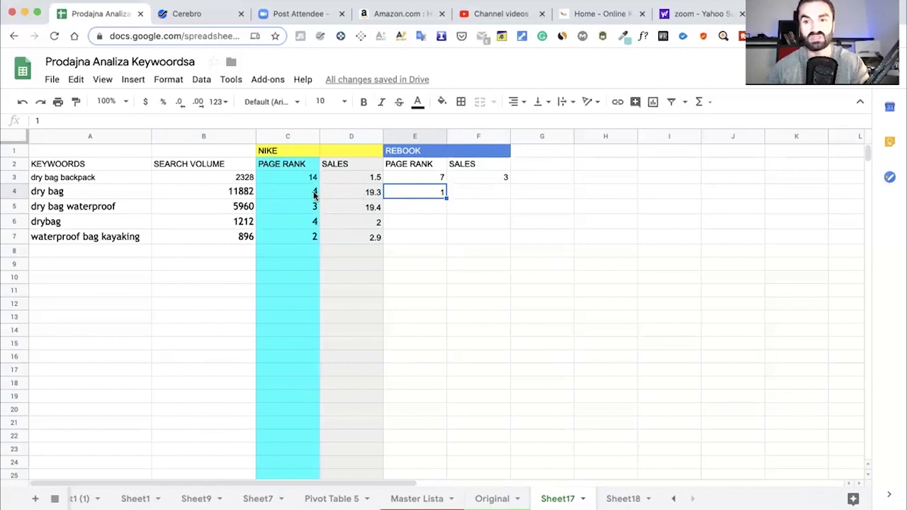
click(429, 252)
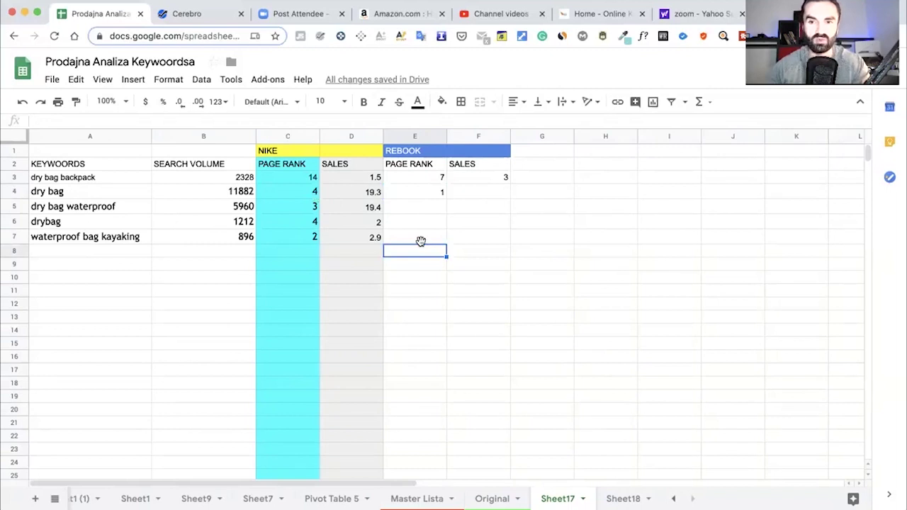
click(374, 193)
click(304, 193)
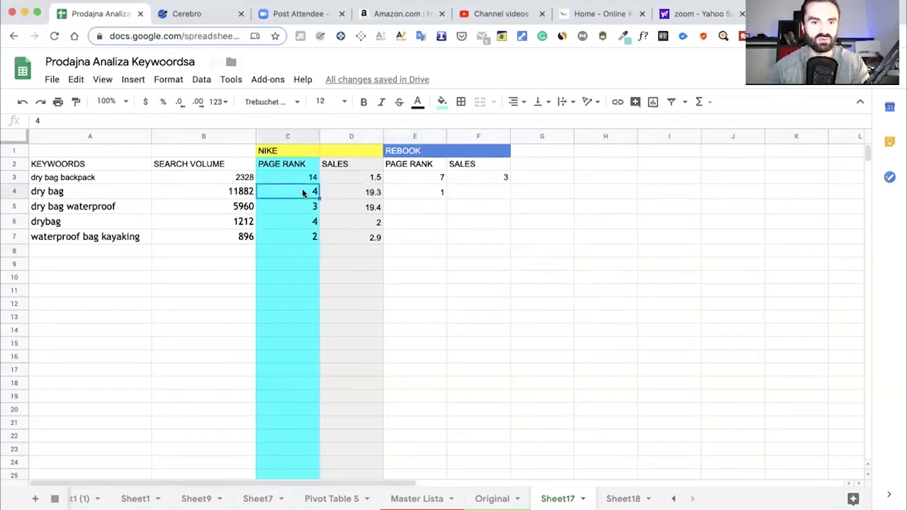
click(368, 194)
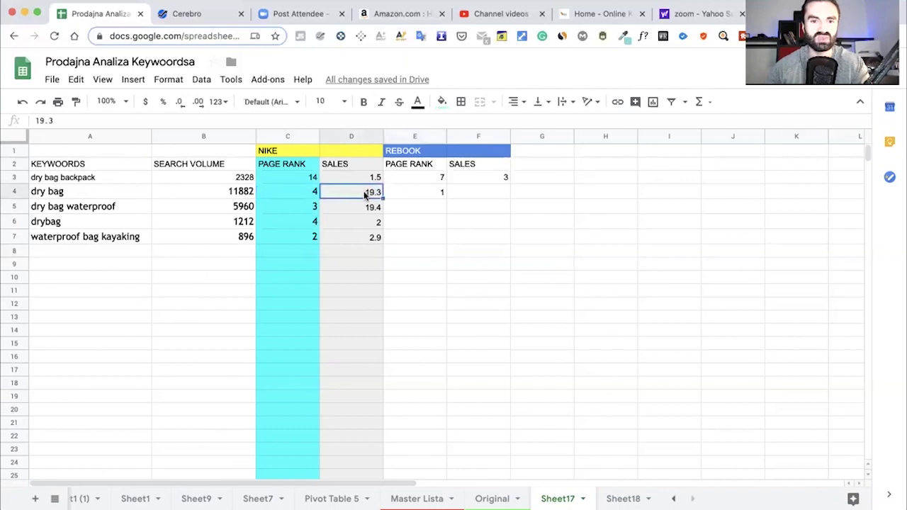
click(441, 192)
click(487, 191)
double_click(487, 191)
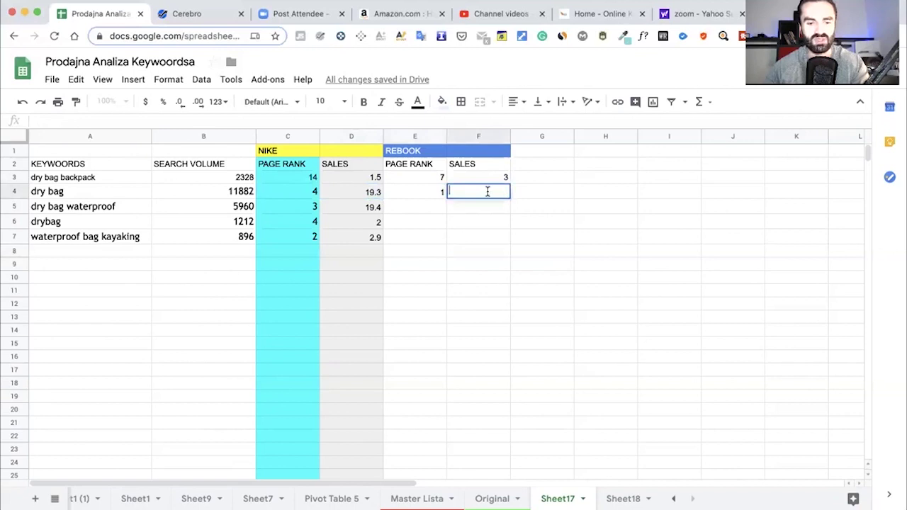
text(25)
click(487, 222)
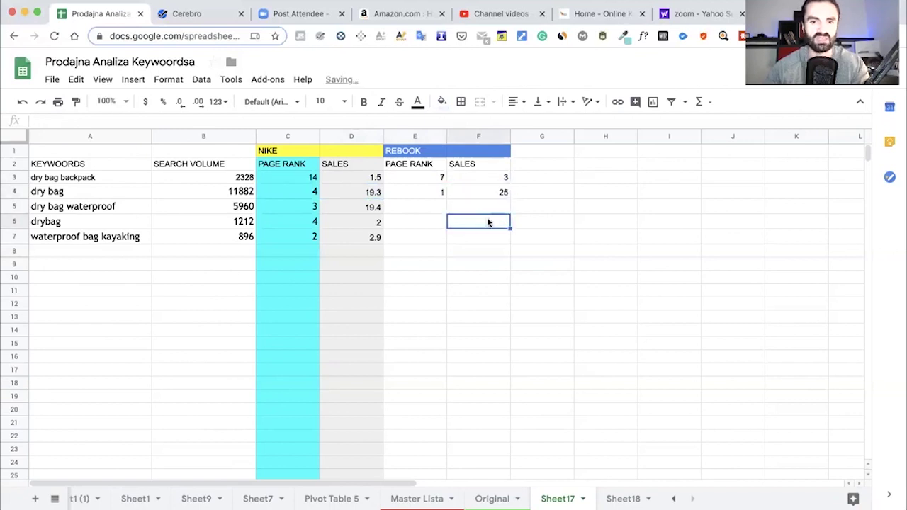
Enter REBOOK page rank 12 and sales 4 for the keyword dry bag waterproof in row 5.
click(424, 204)
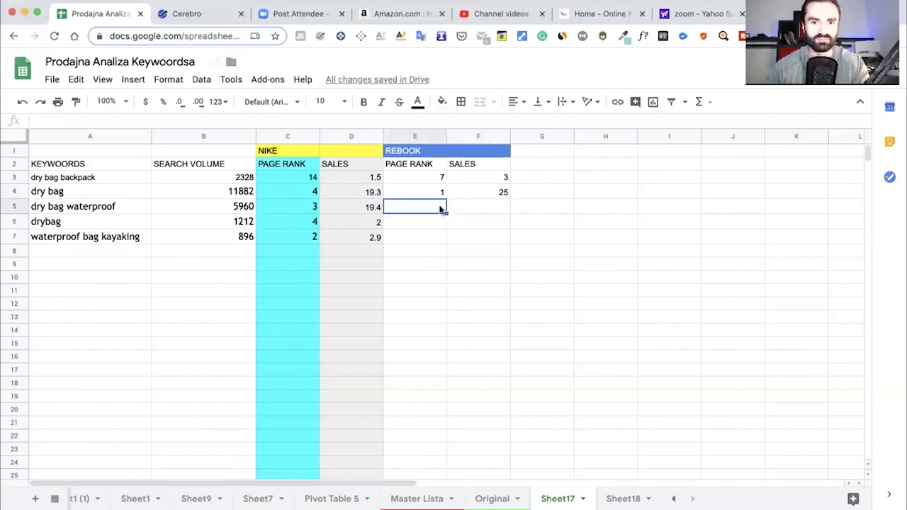
double_click(438, 207)
text(12)
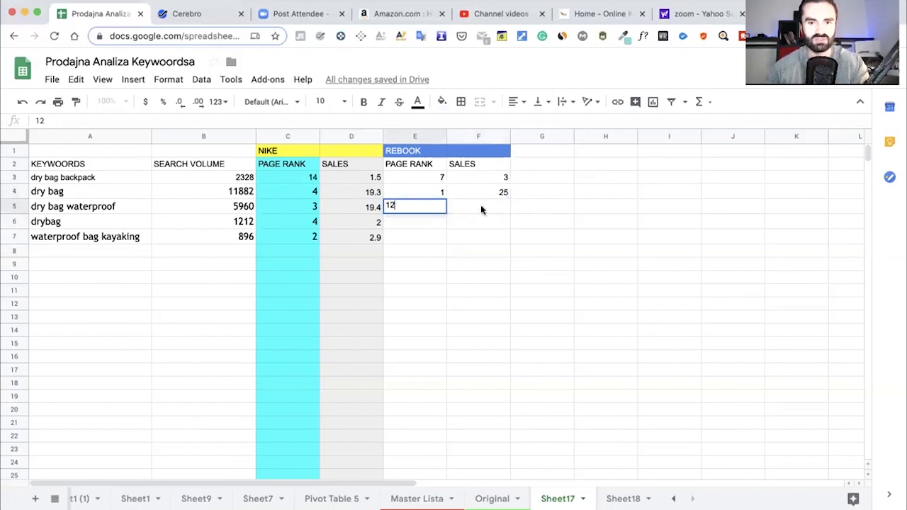
click(493, 207)
text(6)
key(BackSpace)
text(4)
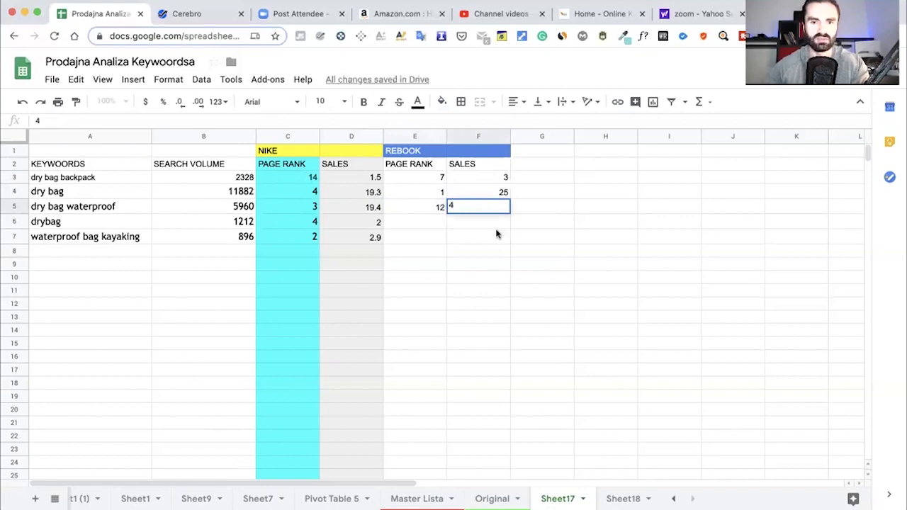
click(496, 236)
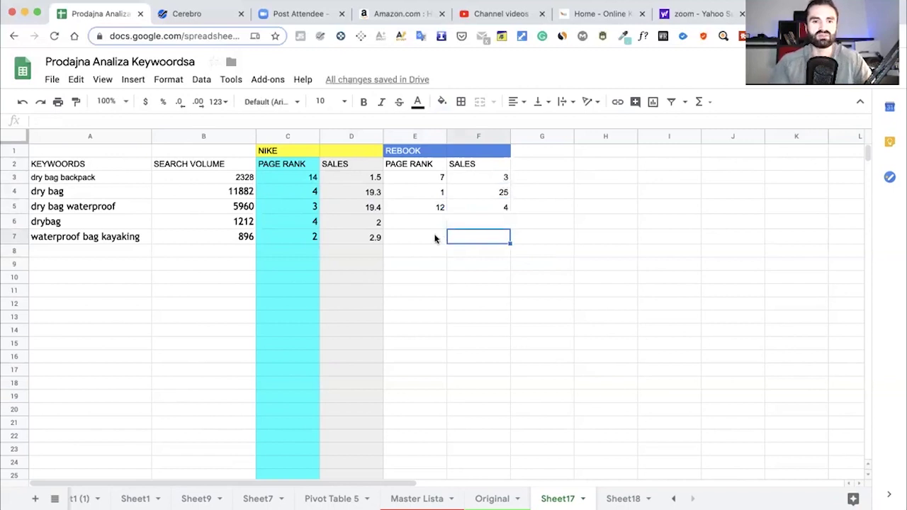
click(545, 152)
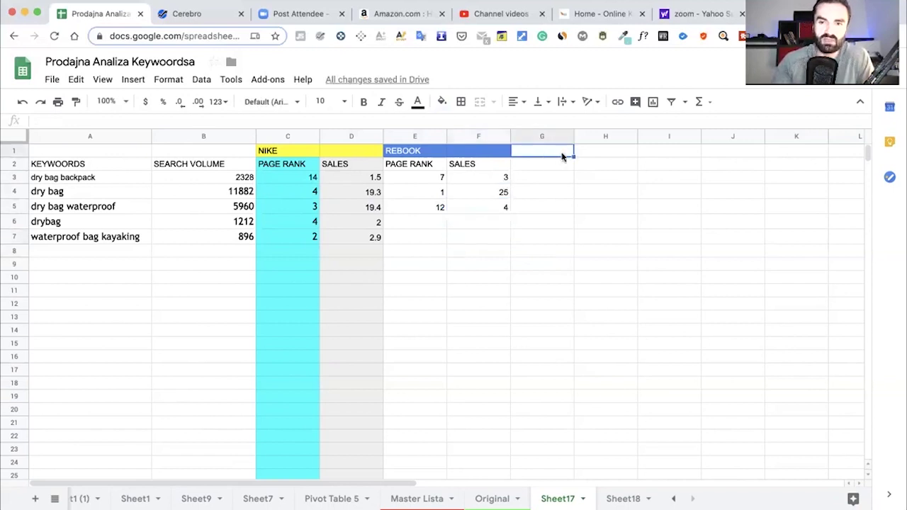
click(599, 151)
click(672, 154)
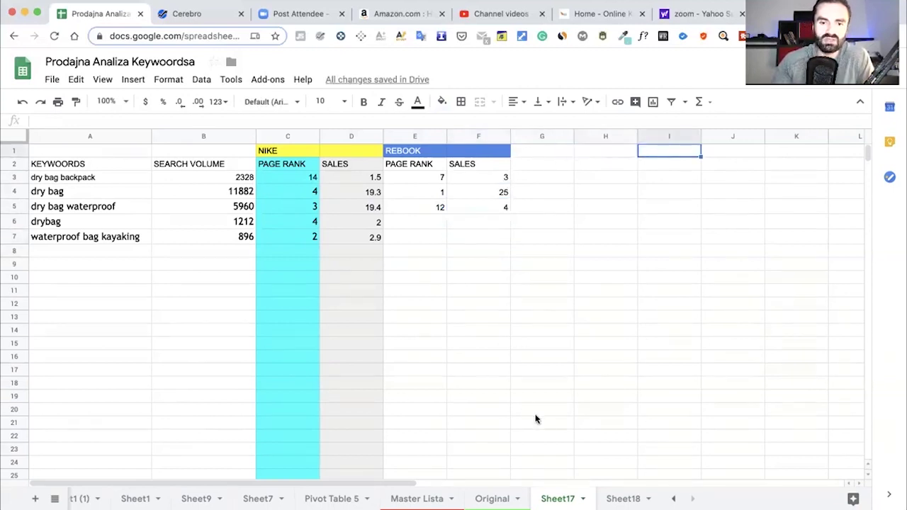
Review the Master Lista rankings and the daily sales calculations in the Original sheet, and return to Sheet17.
click(428, 500)
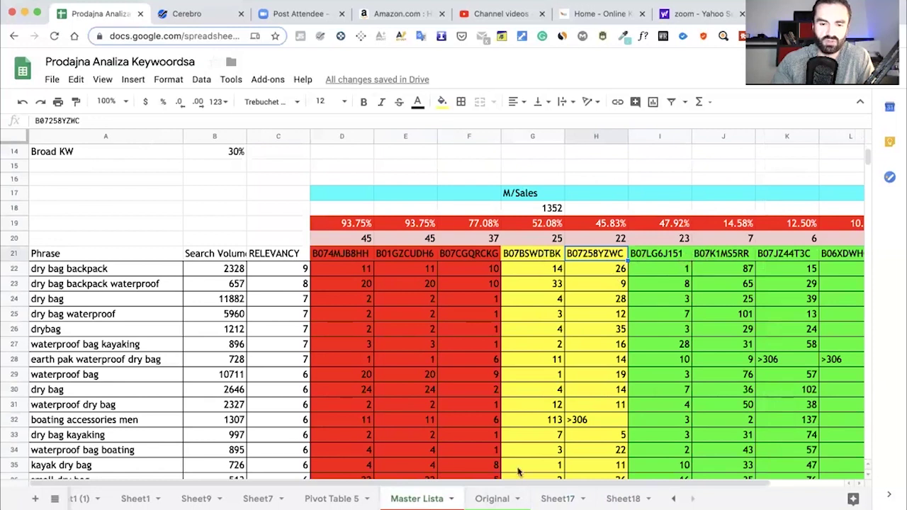
click(512, 499)
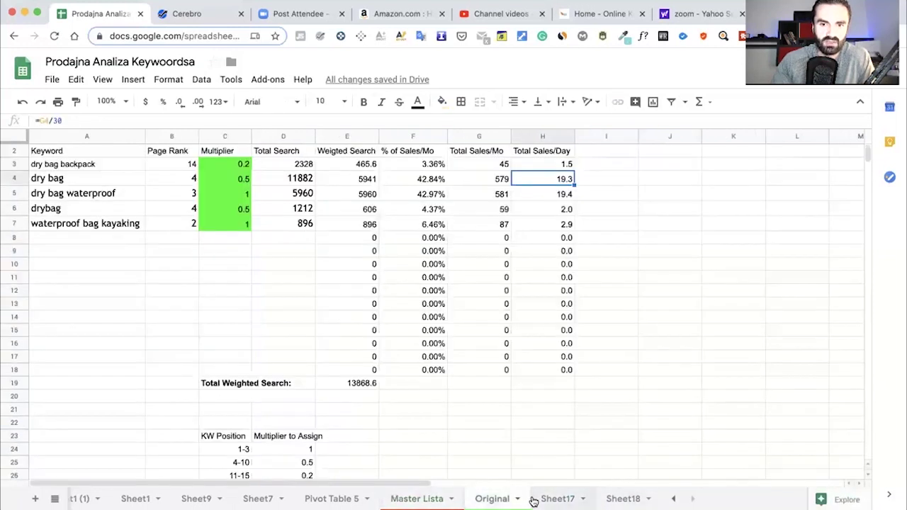
click(557, 499)
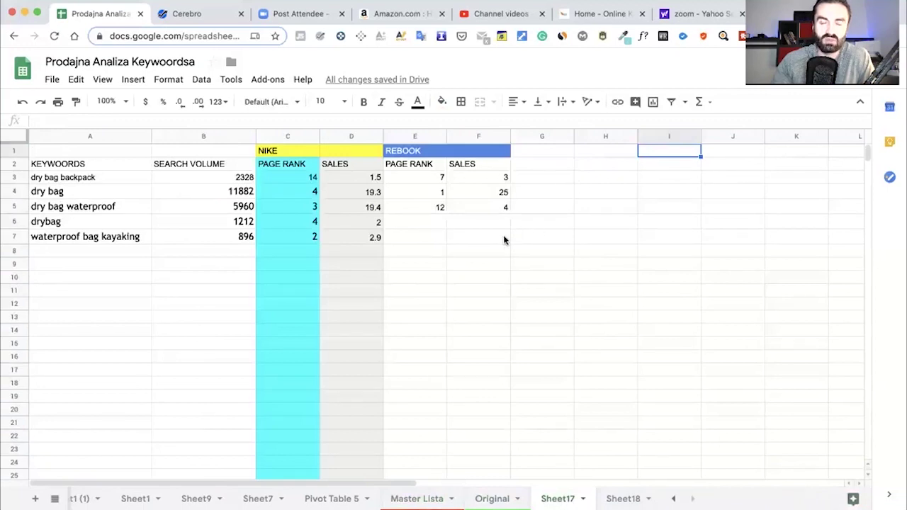
click(496, 501)
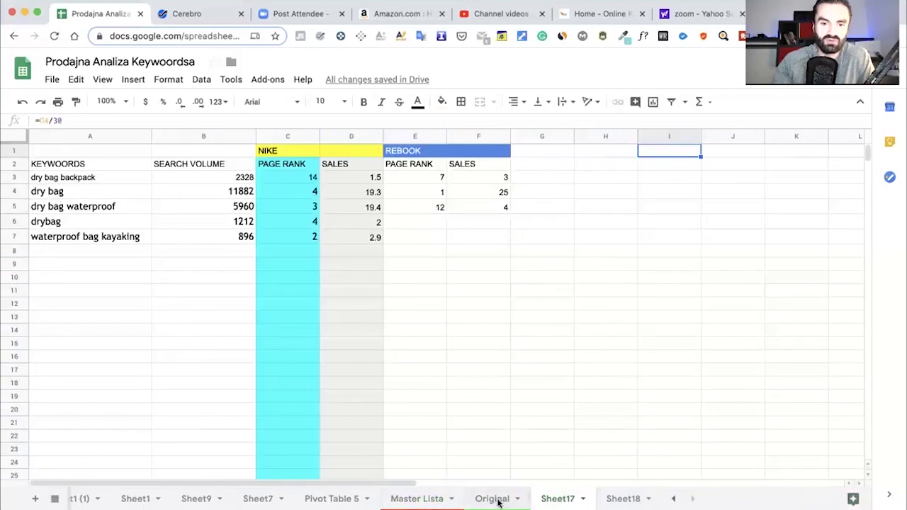
click(561, 210)
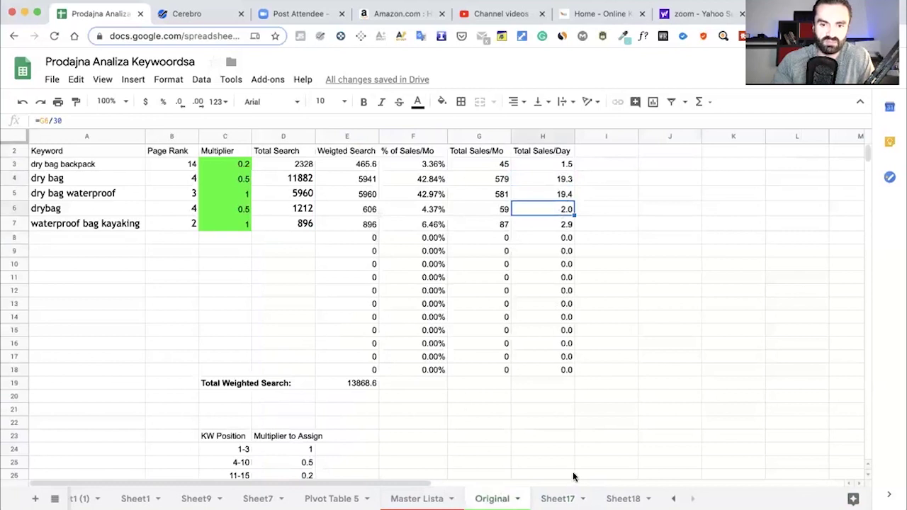
click(560, 499)
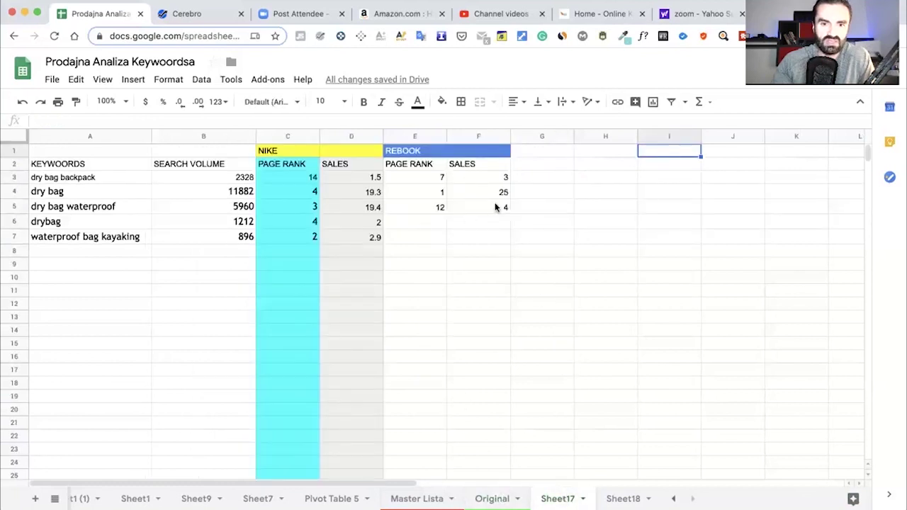
Highlight the keyword drybag in cell A6 of Sheet17 with a green fill.
click(65, 191)
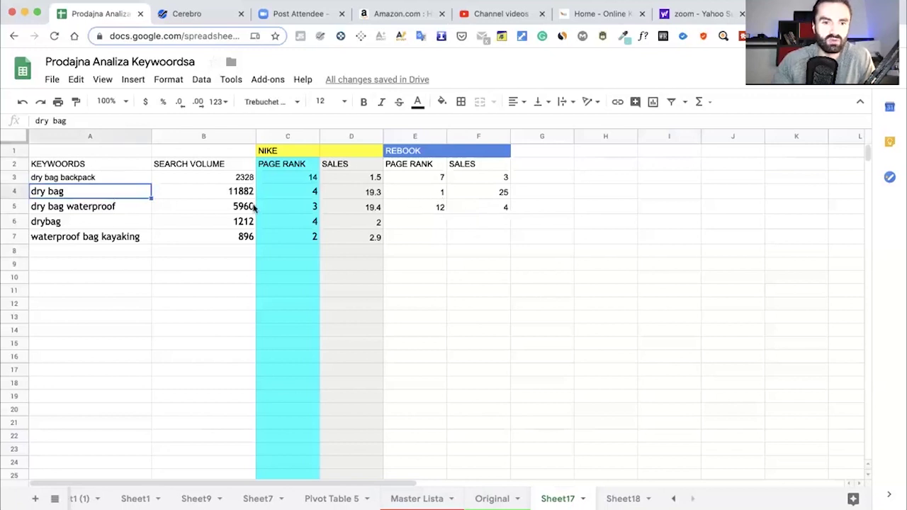
click(311, 224)
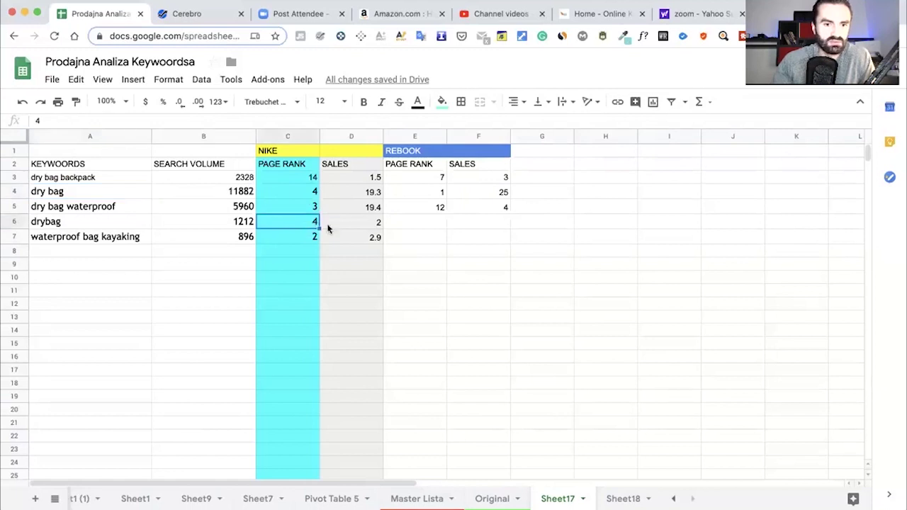
click(44, 223)
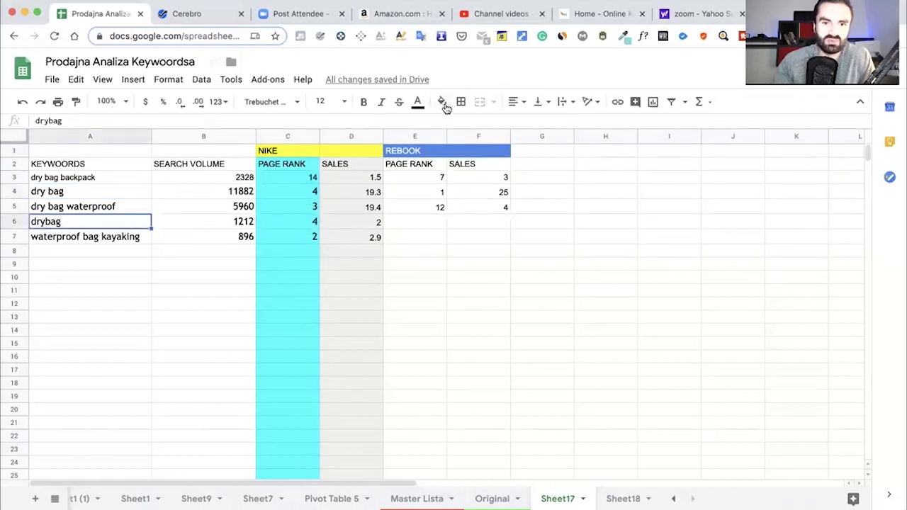
click(441, 101)
click(502, 162)
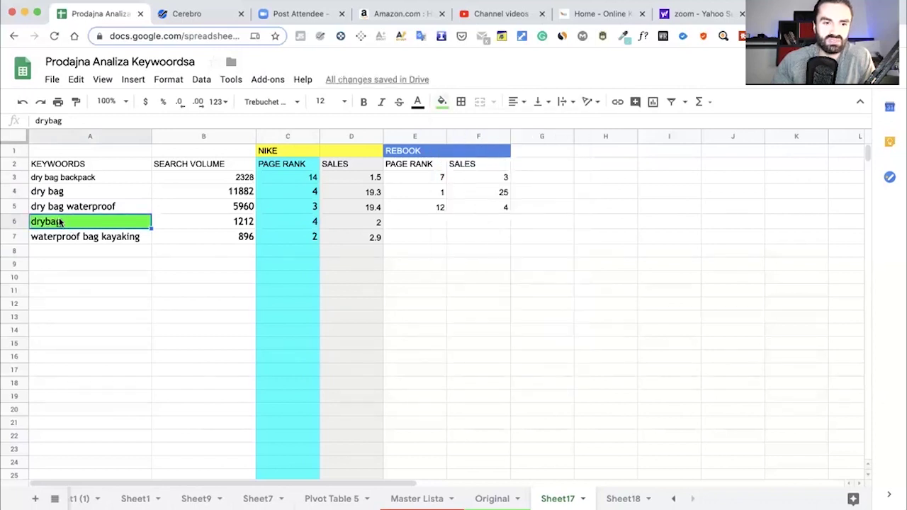
Examine the NIKE page rank and sales for drybag against the keyword dry bag waterproof.
click(78, 207)
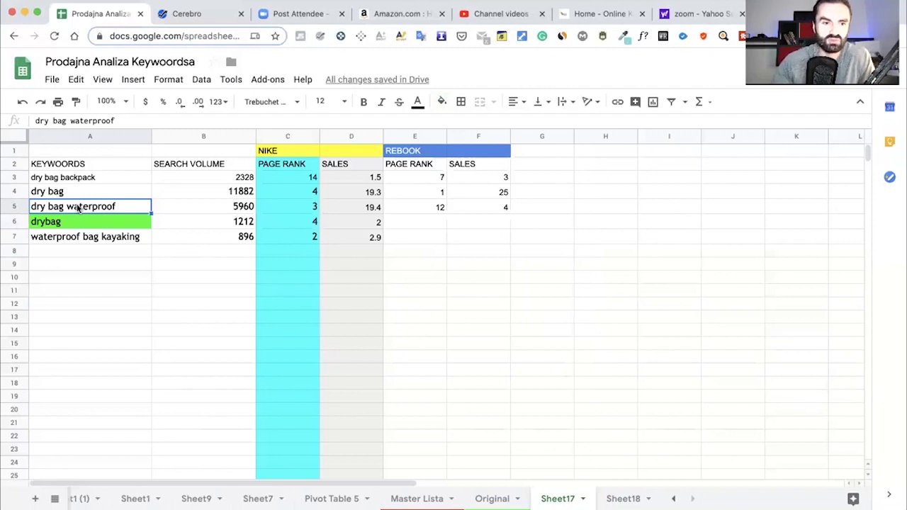
click(59, 222)
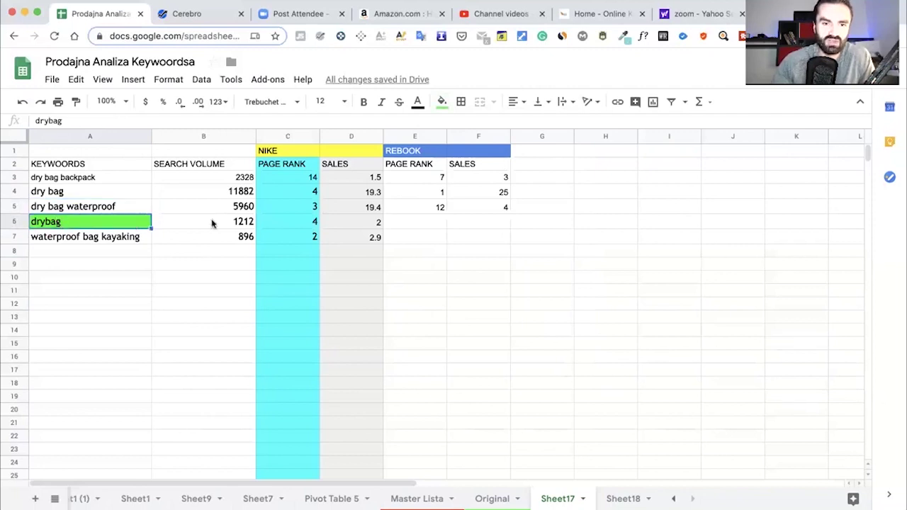
click(313, 221)
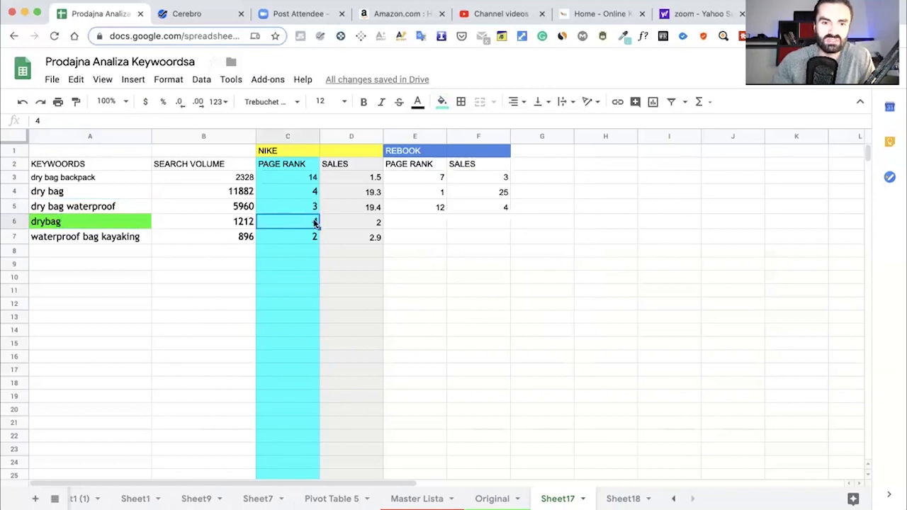
click(376, 226)
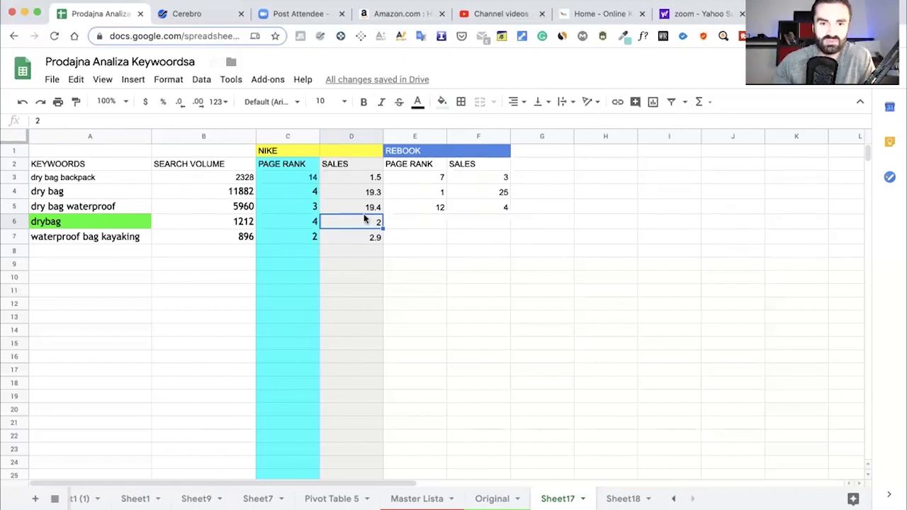
click(73, 197)
click(74, 204)
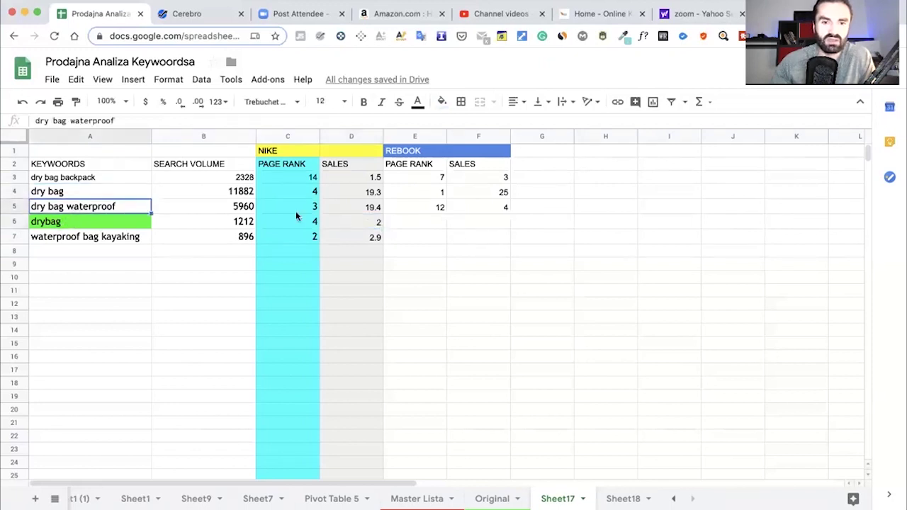
click(377, 225)
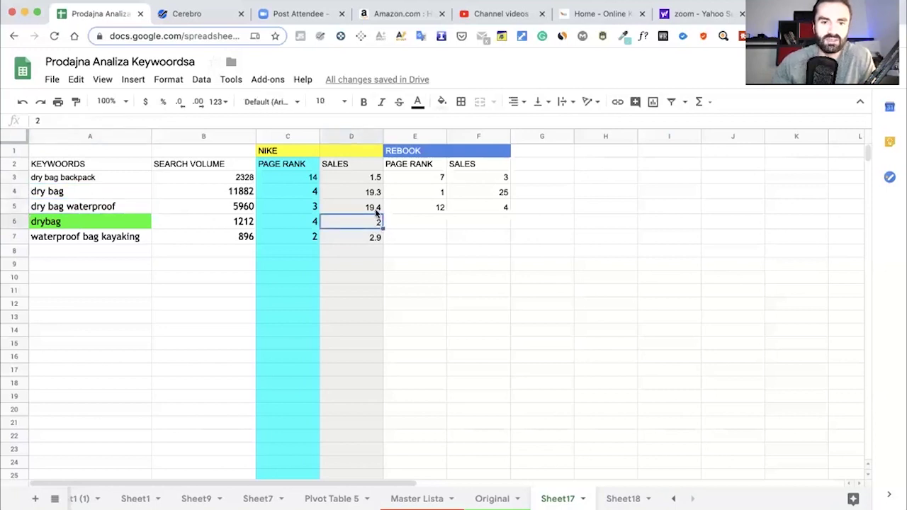
Compare the keywords dry bag backpack, dry bag and drybag by their NIKE daily sales.
click(63, 191)
click(64, 180)
click(62, 191)
click(71, 181)
click(63, 192)
click(71, 180)
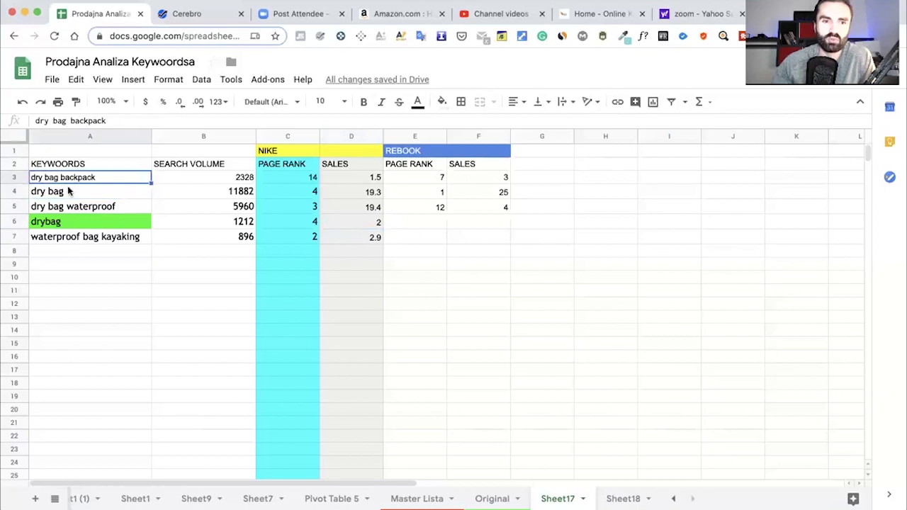
click(72, 192)
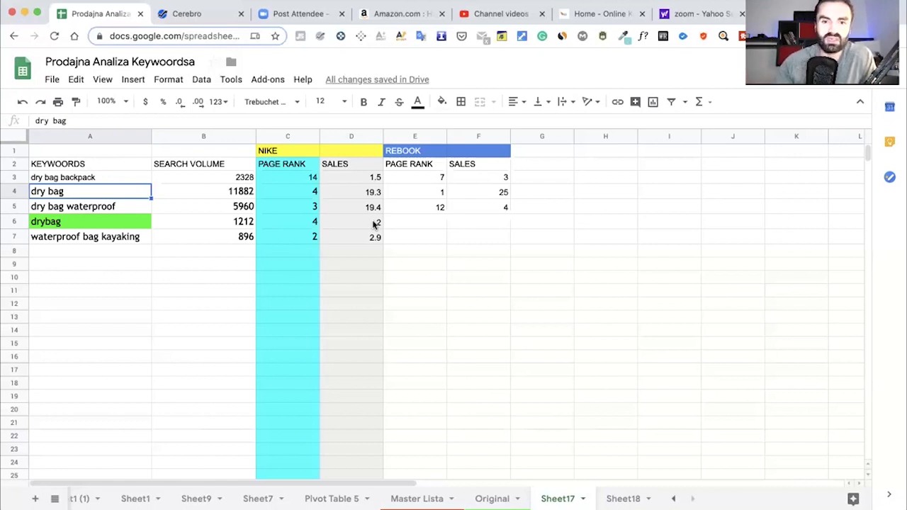
click(374, 180)
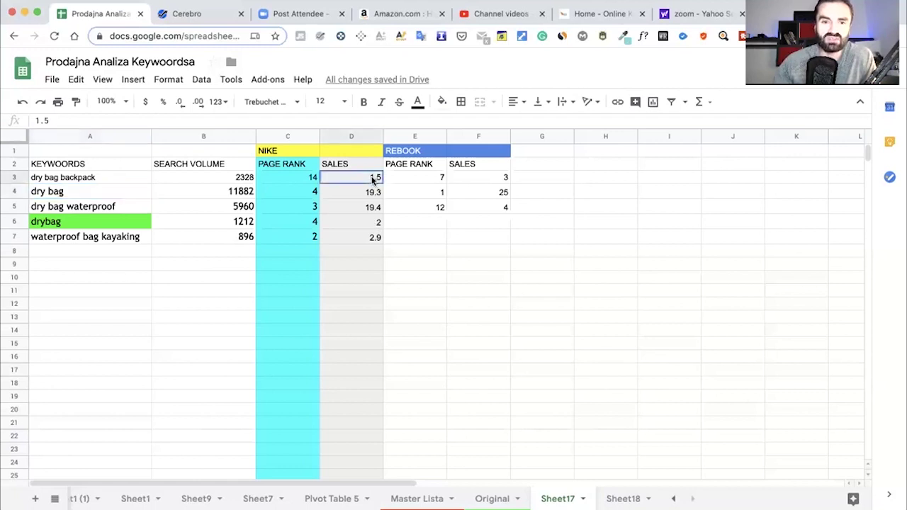
click(375, 224)
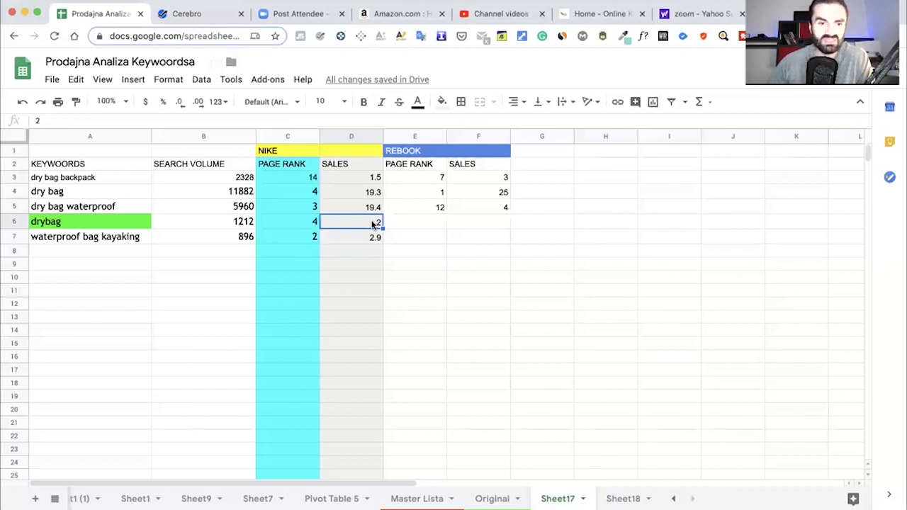
click(72, 196)
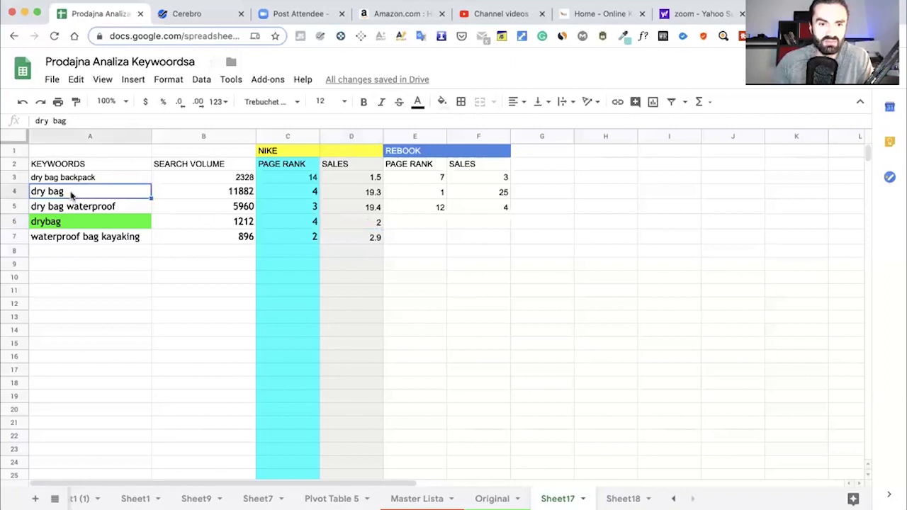
click(373, 195)
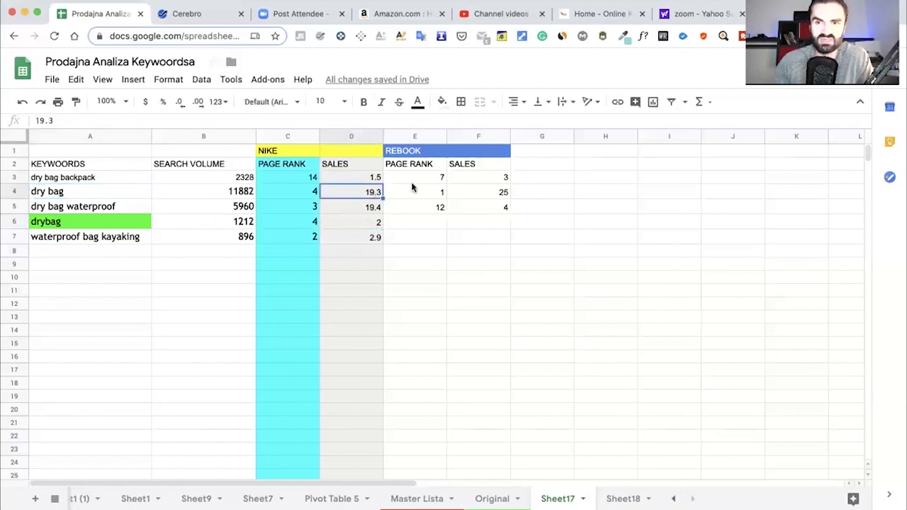
Switch to Helium 10 Cerebro, check the Amazon listing for B07BSWDTBK, and examine the keyword table's search volumes and ranks.
click(192, 14)
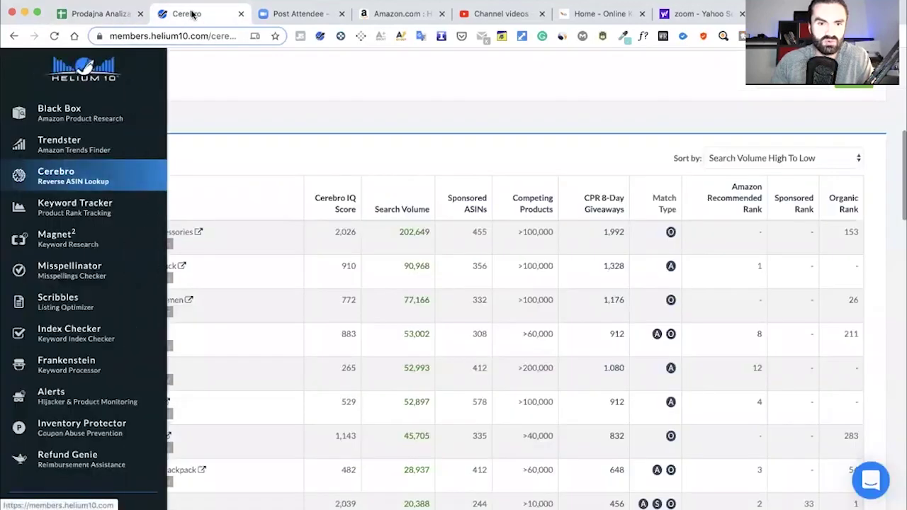
click(399, 13)
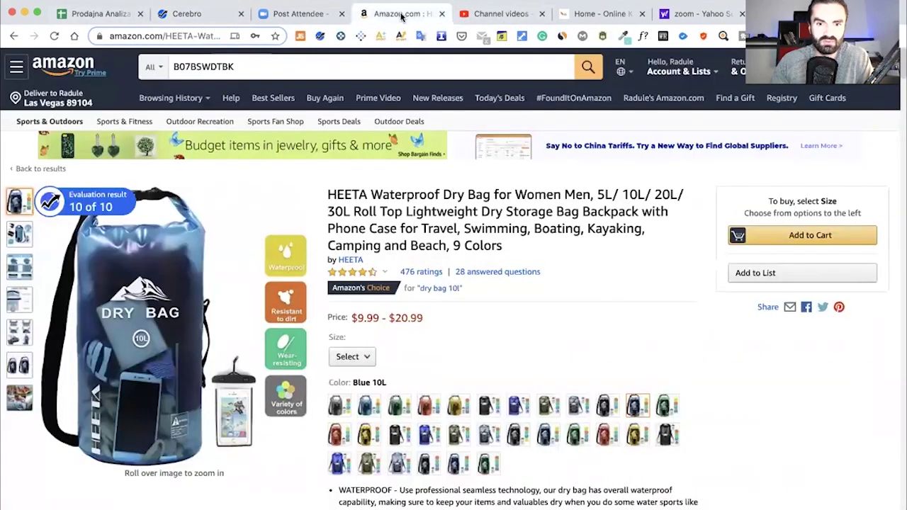
click(213, 14)
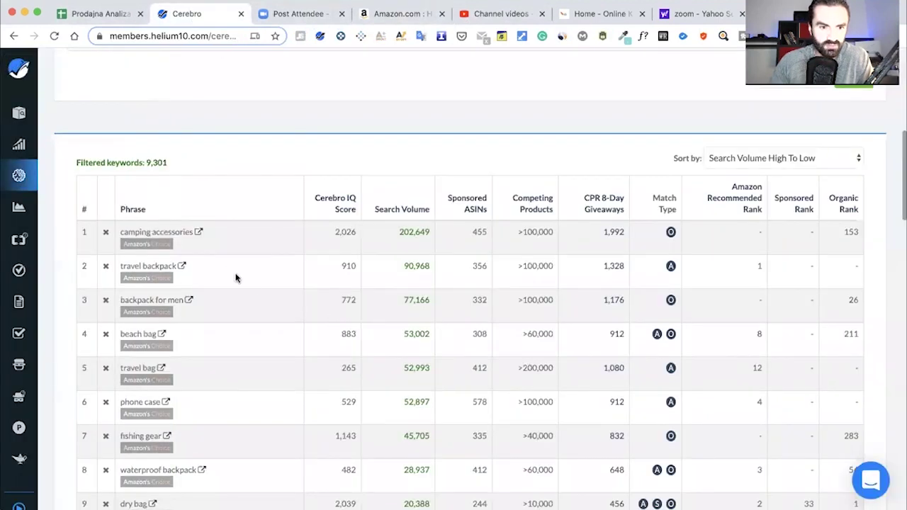
scroll(253, 281, down, 3)
scroll(253, 280, down, 3)
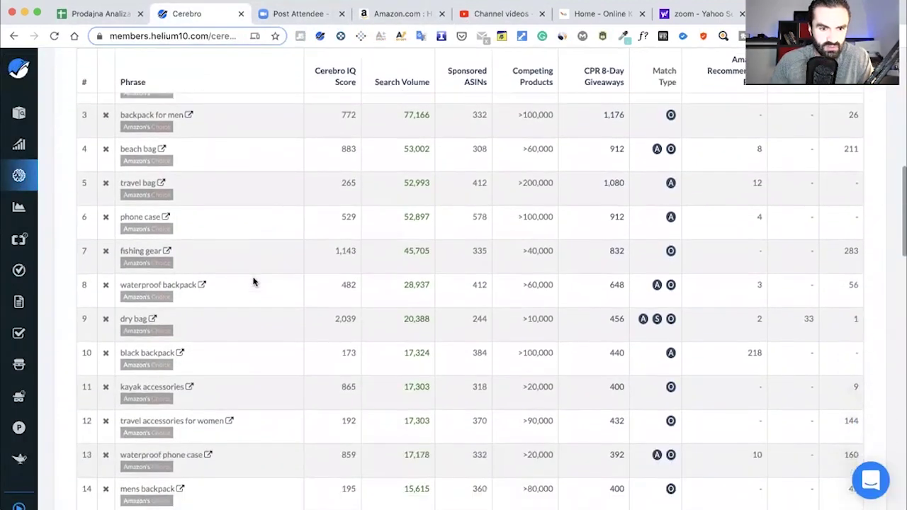
scroll(182, 294, down, 1)
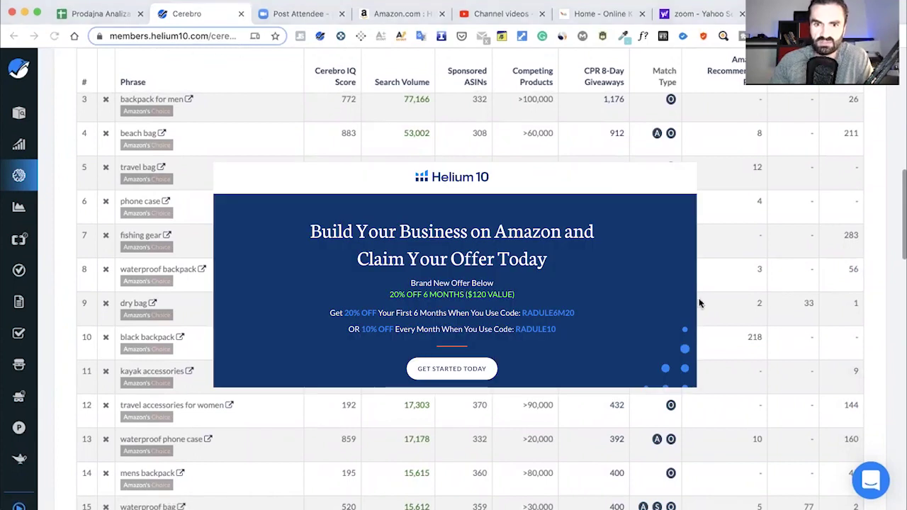
scroll(454, 284, up, 1)
scroll(454, 284, up, 3)
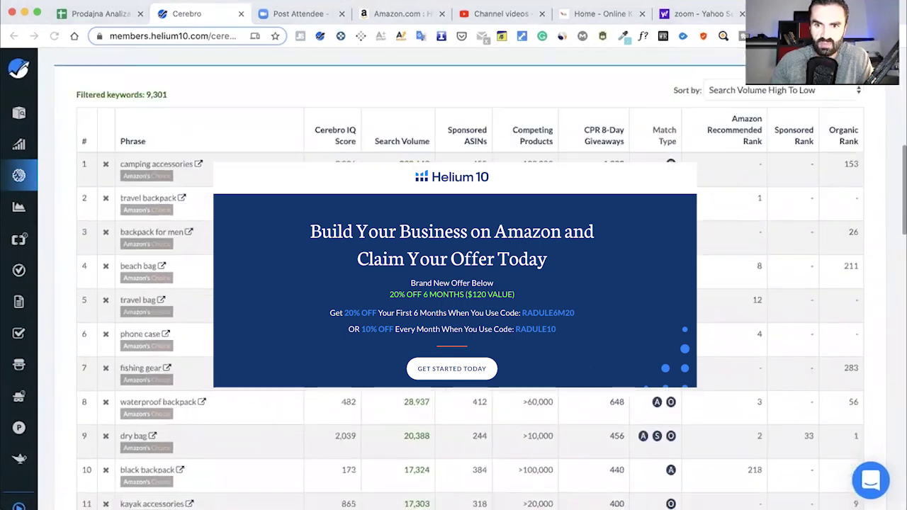
scroll(454, 284, down, 5)
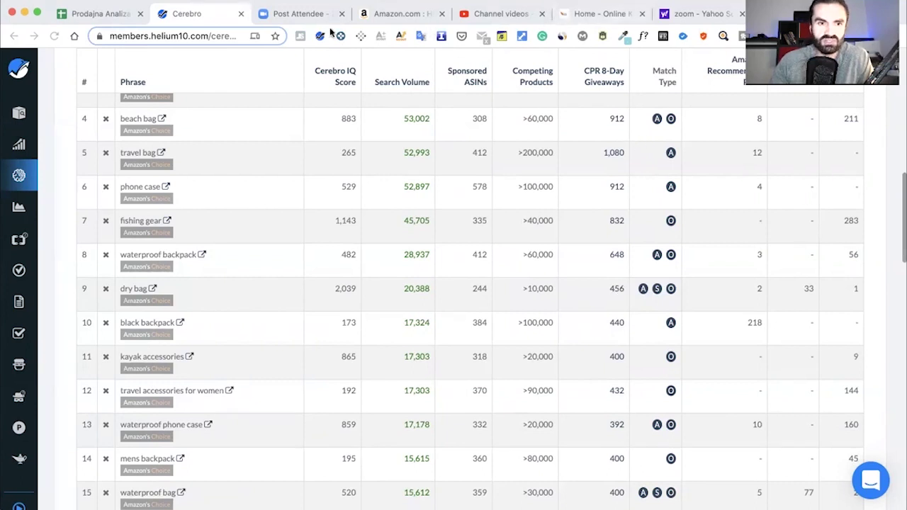
Return to the Prodajna Analiza Keywoordsa spreadsheet and compare NIKE daily sales for dry bag with those for drybag.
click(118, 13)
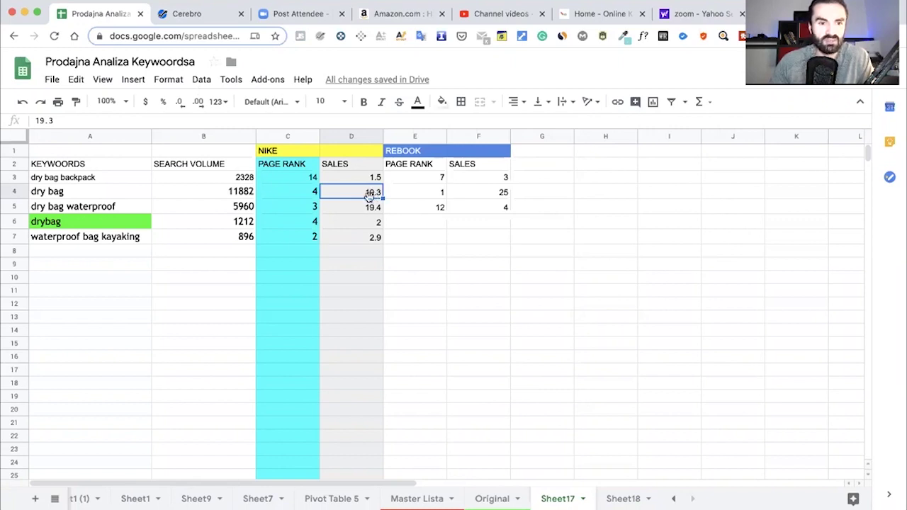
click(63, 199)
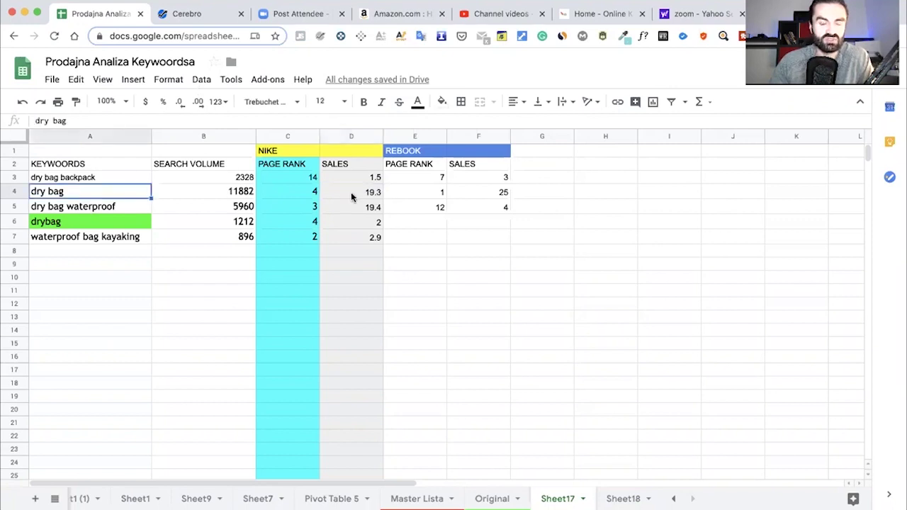
click(376, 193)
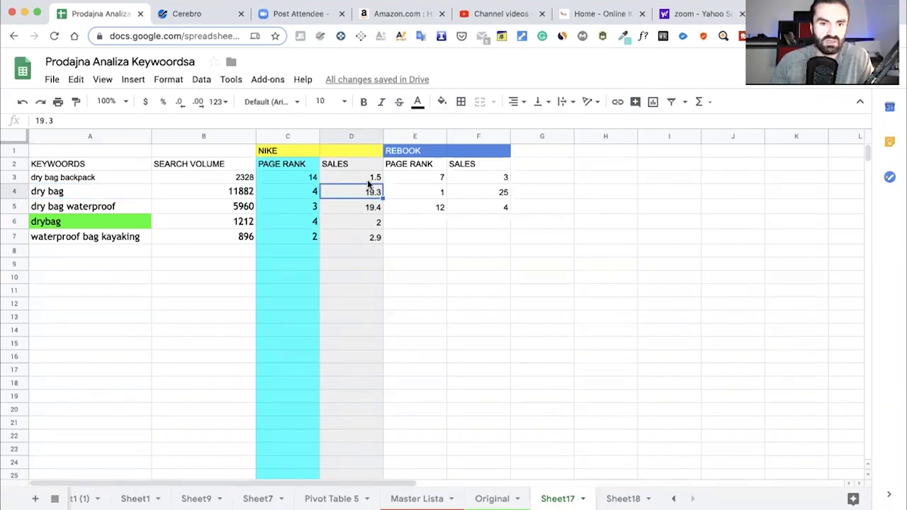
key(Up)
click(370, 193)
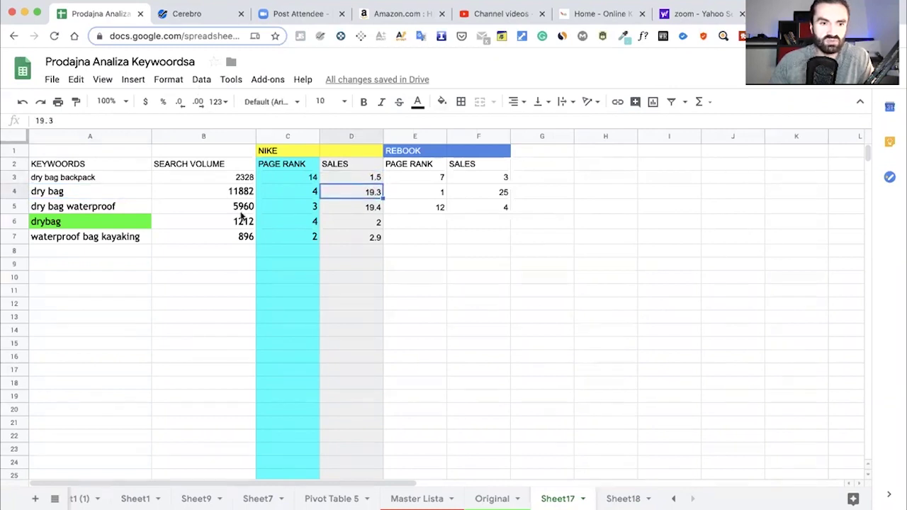
click(57, 224)
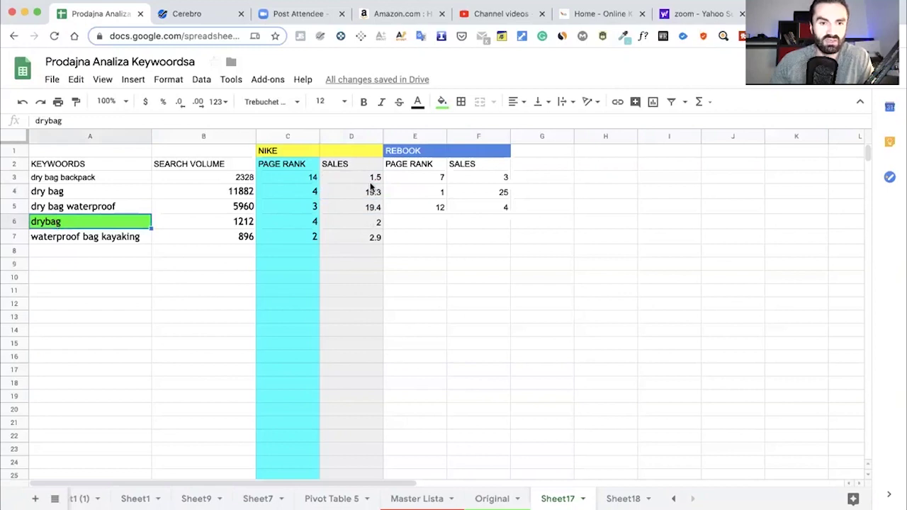
click(376, 226)
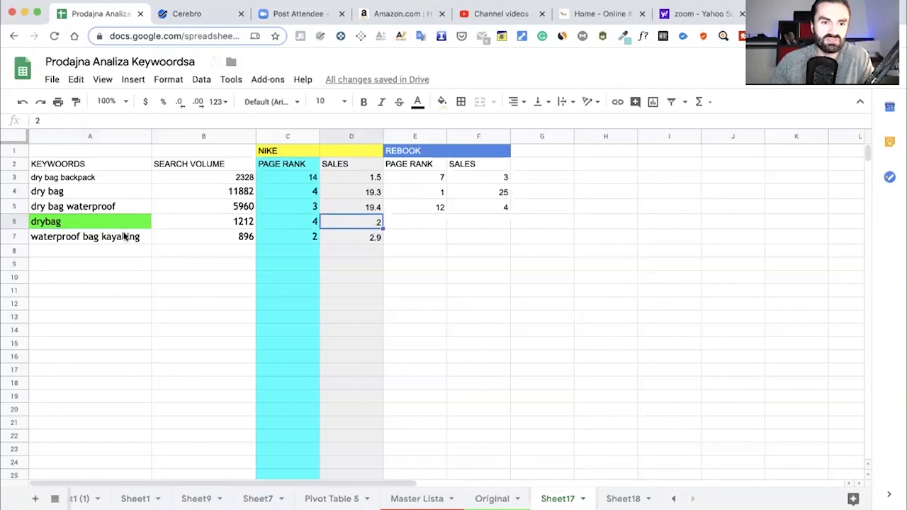
Check drybag's search volume and compare the NIKE daily sales for dry bag and dry bag waterproof.
click(241, 226)
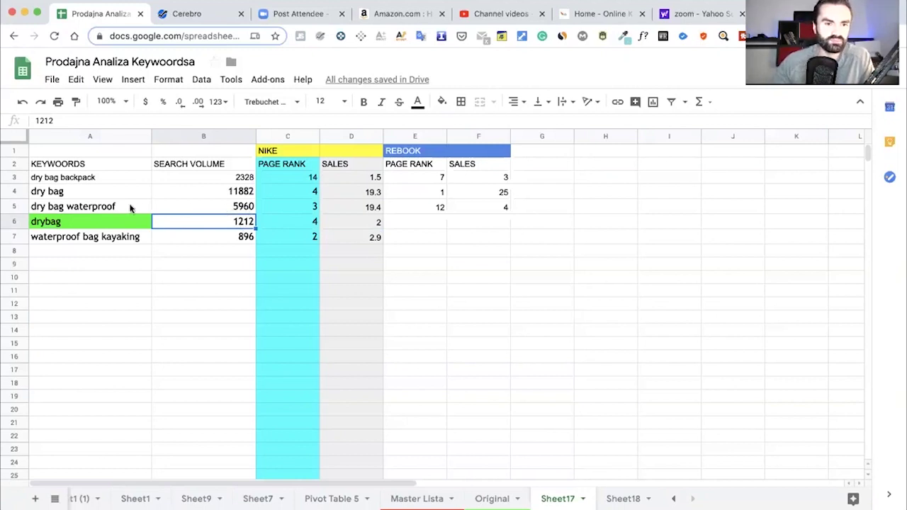
click(82, 207)
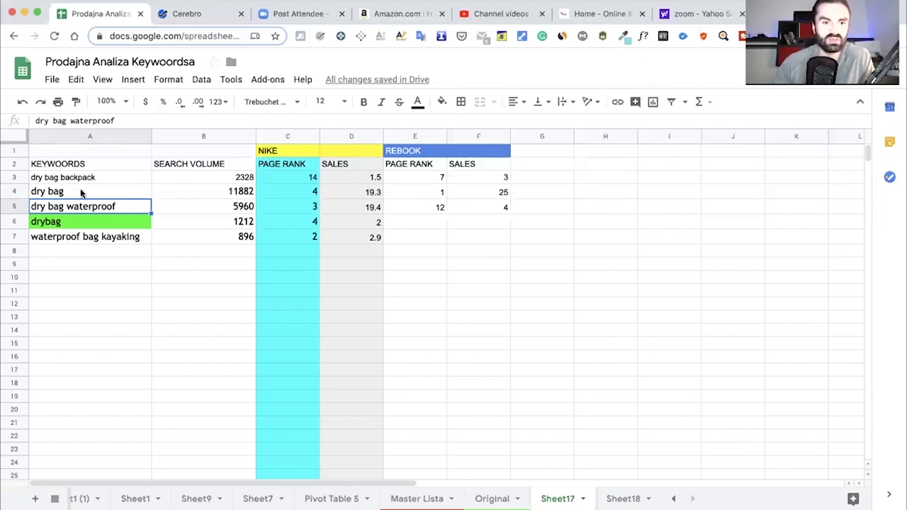
click(84, 194)
click(80, 207)
click(76, 197)
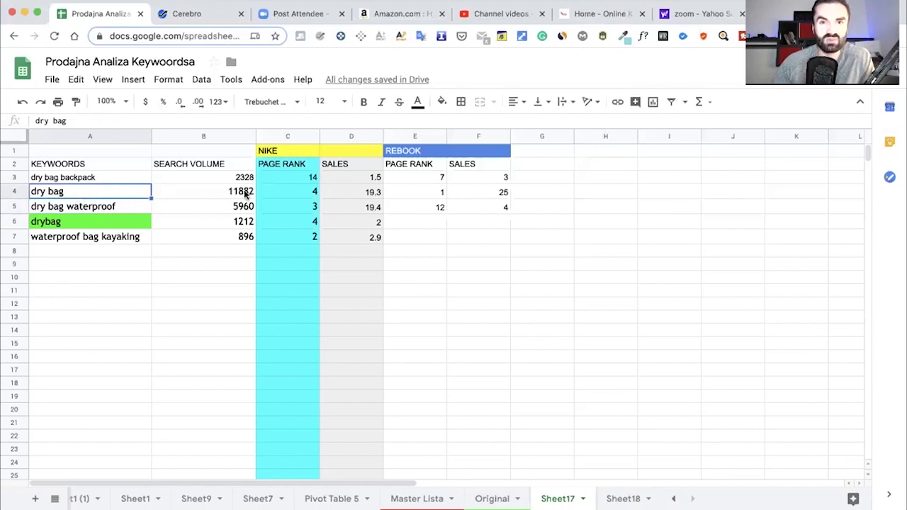
click(378, 193)
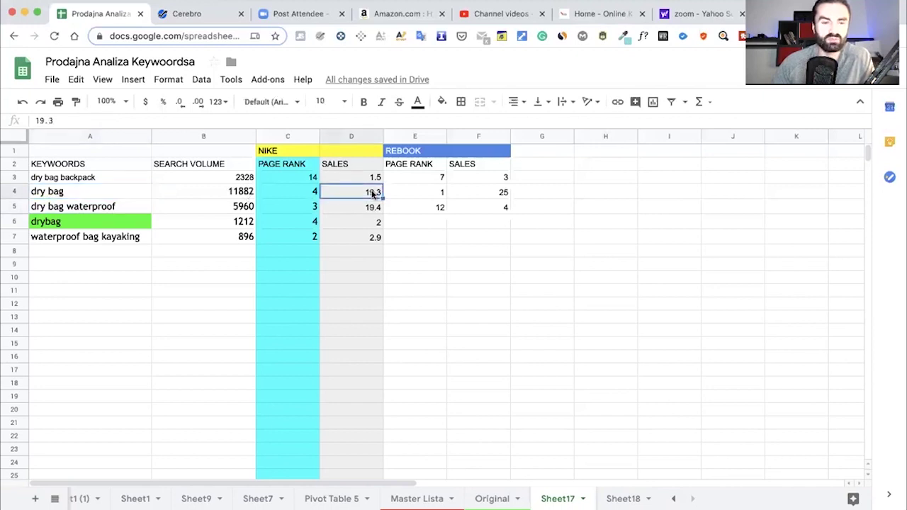
click(64, 208)
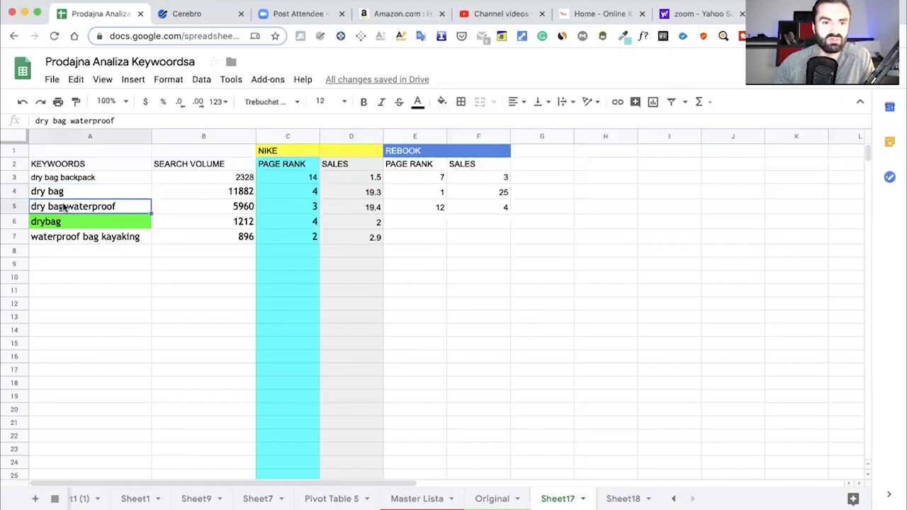
click(376, 209)
click(113, 205)
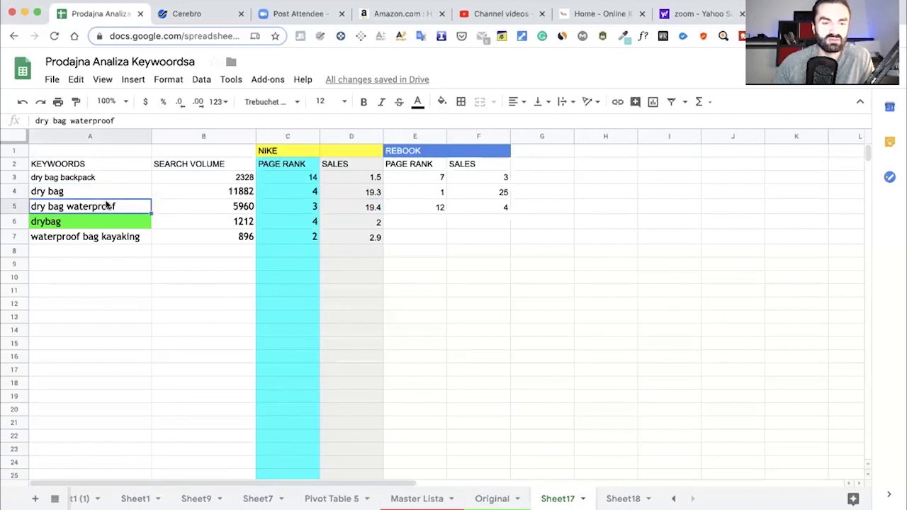
Examine the search volume and NIKE daily sales for the keyword waterproof bag kayaking.
click(73, 240)
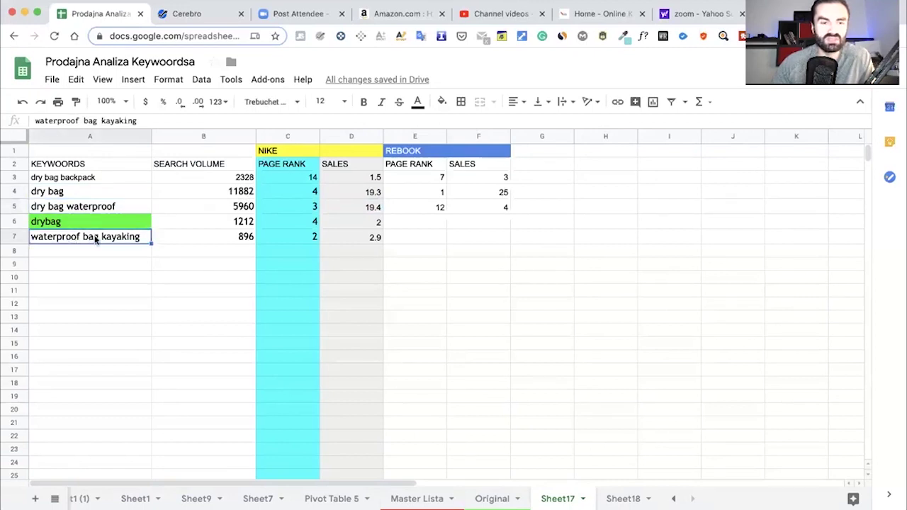
click(374, 240)
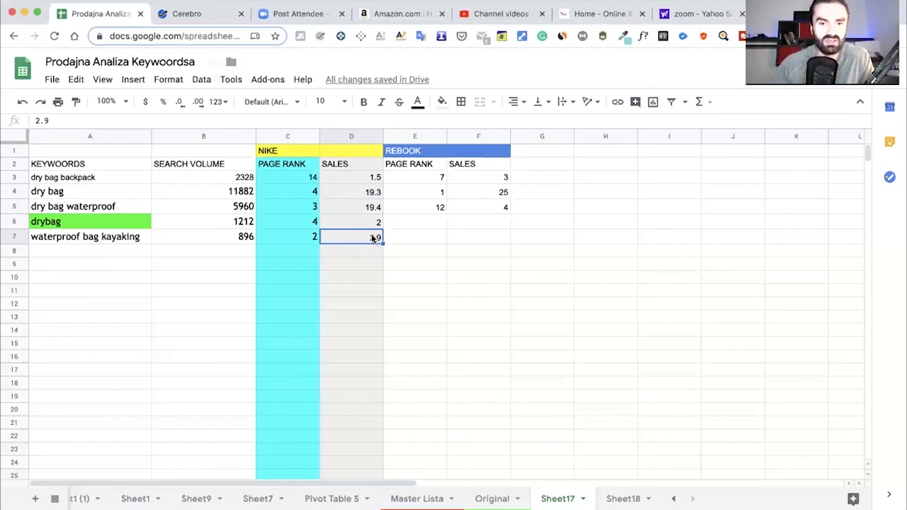
click(243, 240)
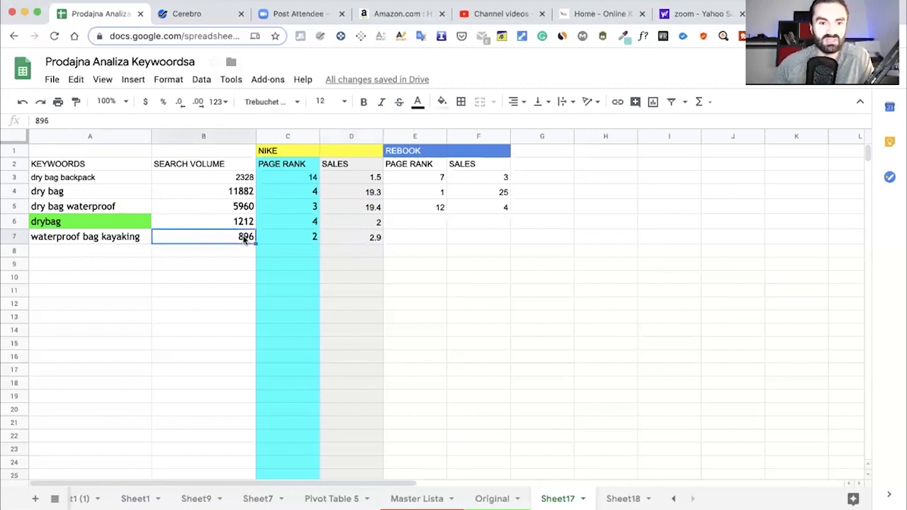
click(374, 238)
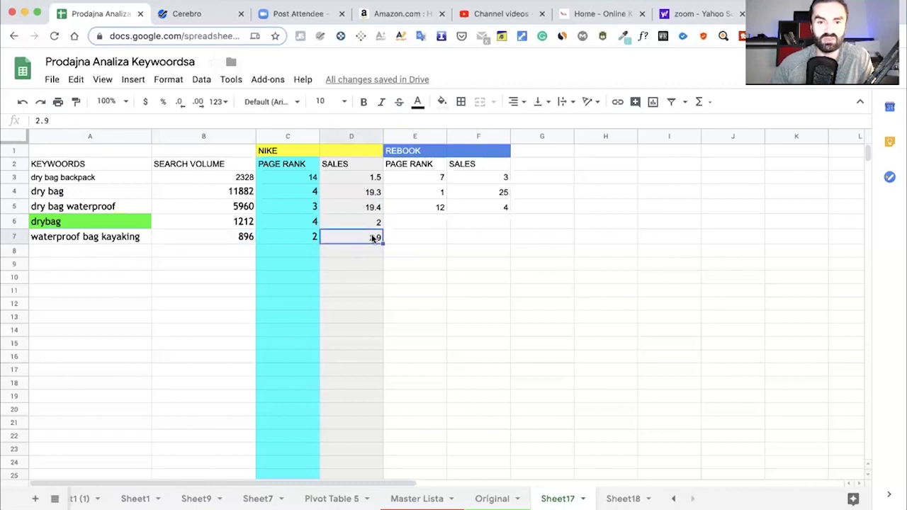
click(120, 237)
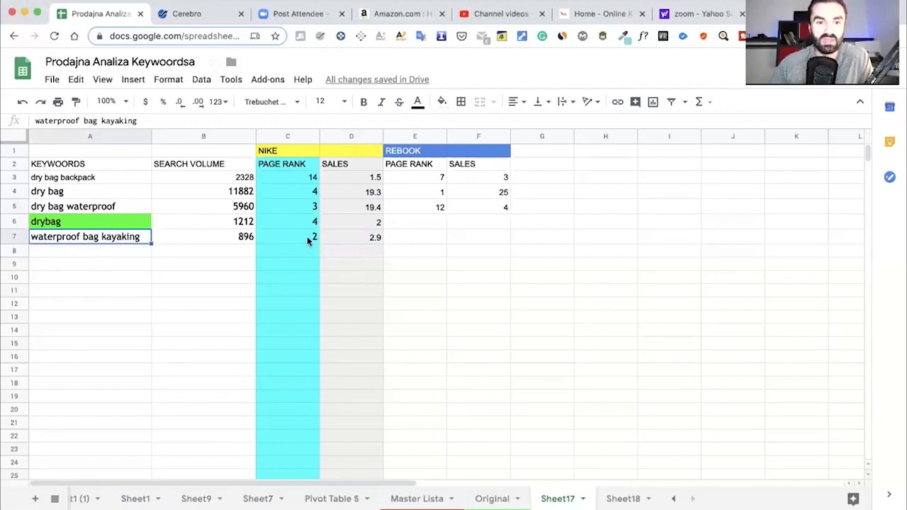
click(363, 238)
click(374, 266)
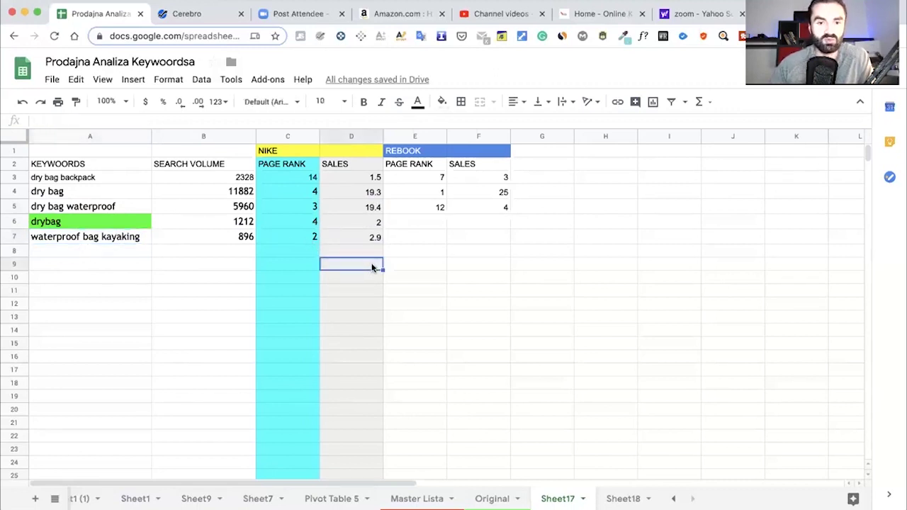
click(374, 239)
click(374, 261)
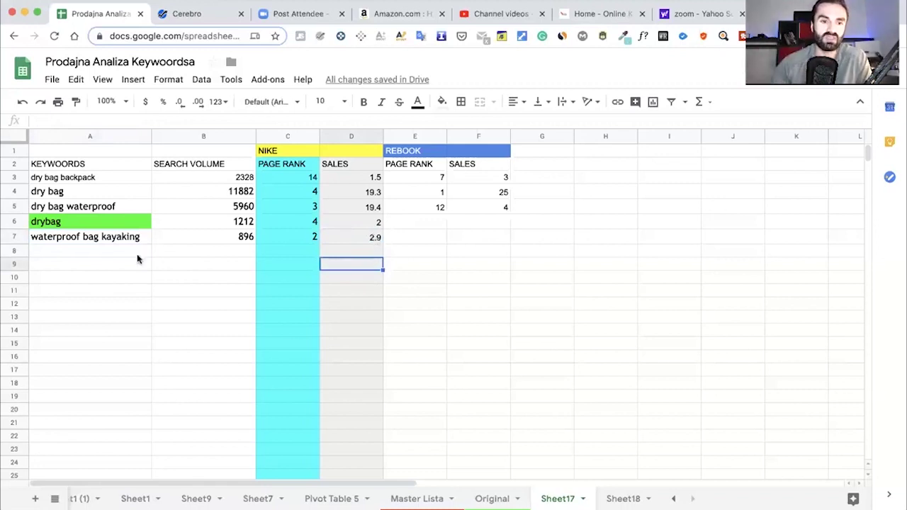
click(125, 238)
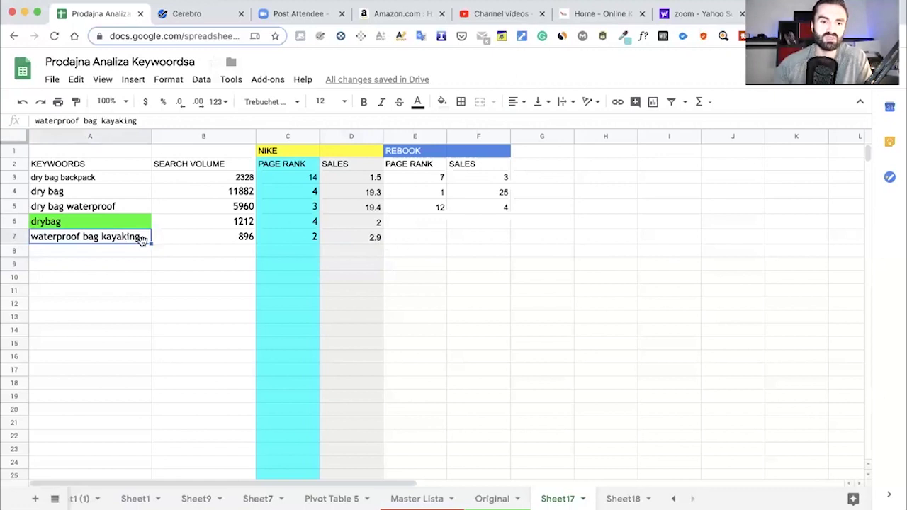
click(251, 237)
click(244, 253)
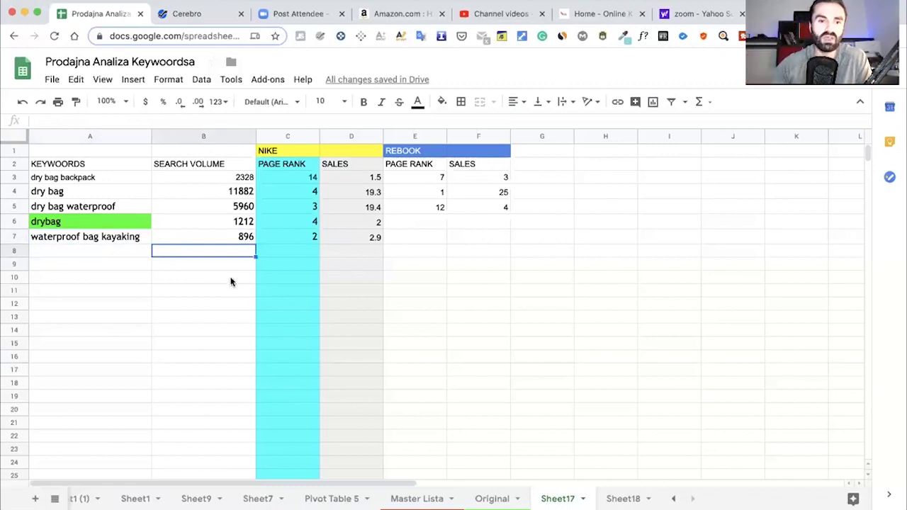
Review the other dry bag keywords and compare the NIKE daily sales of waterproof bag kayaking, drybag and dry bag.
click(73, 210)
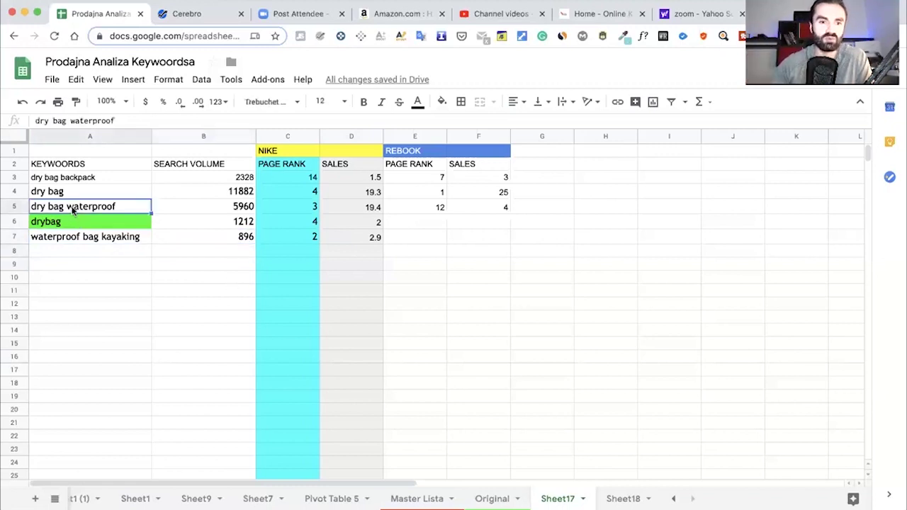
click(64, 195)
click(66, 181)
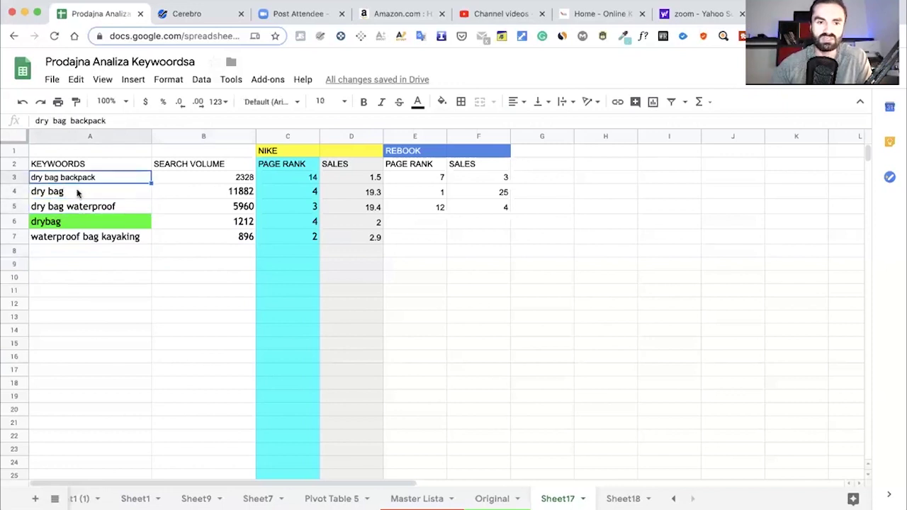
click(118, 210)
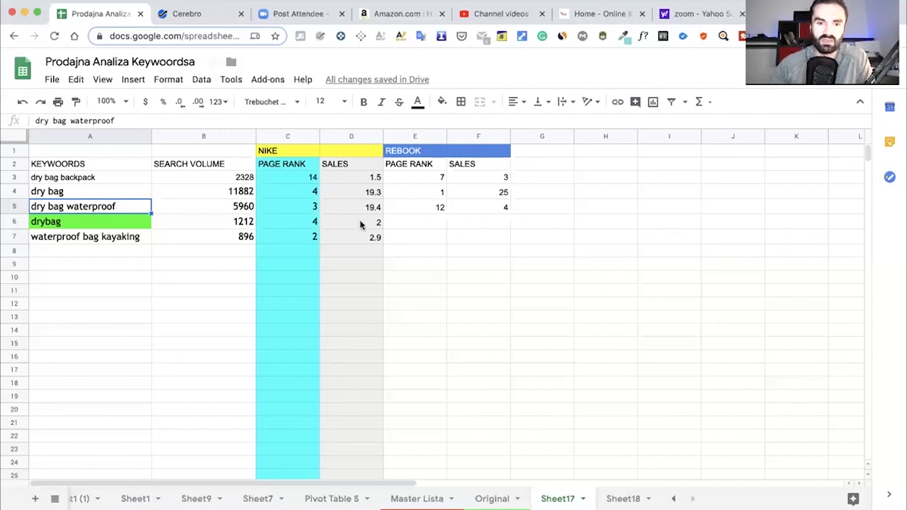
click(373, 238)
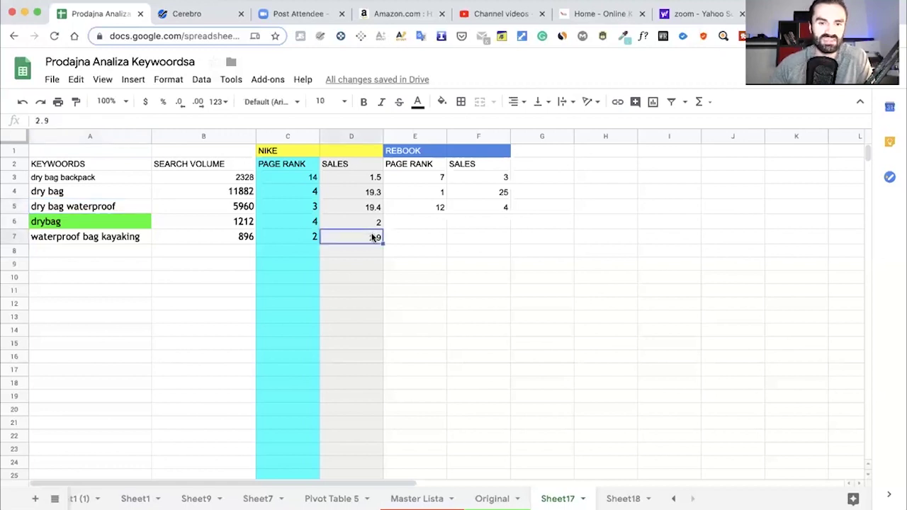
click(367, 221)
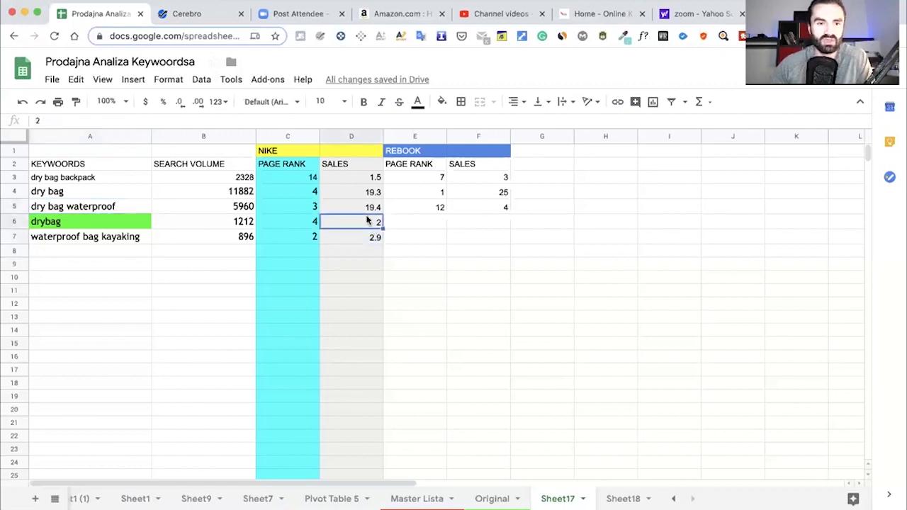
click(375, 196)
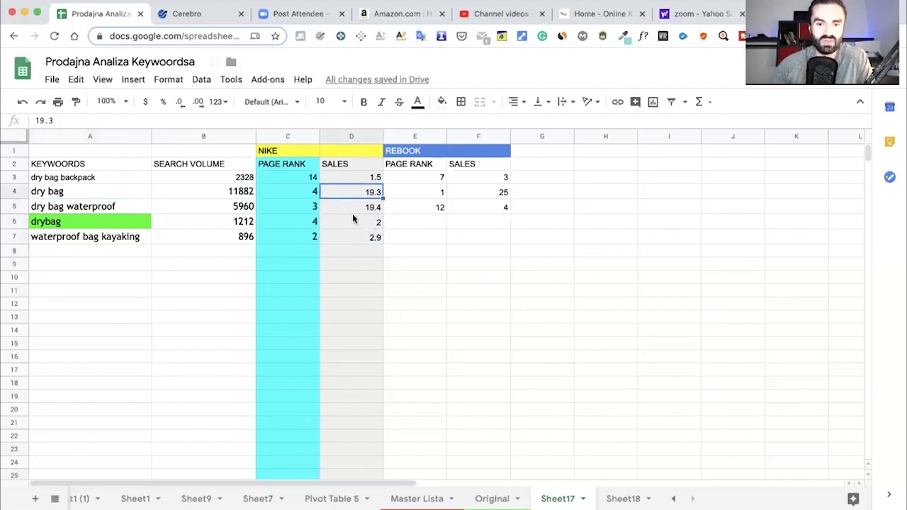
Compare the keyword ranks of B07BSWDTBK and B07258YZWC in the Master Lista sheet, and return to the Original sheet.
click(489, 499)
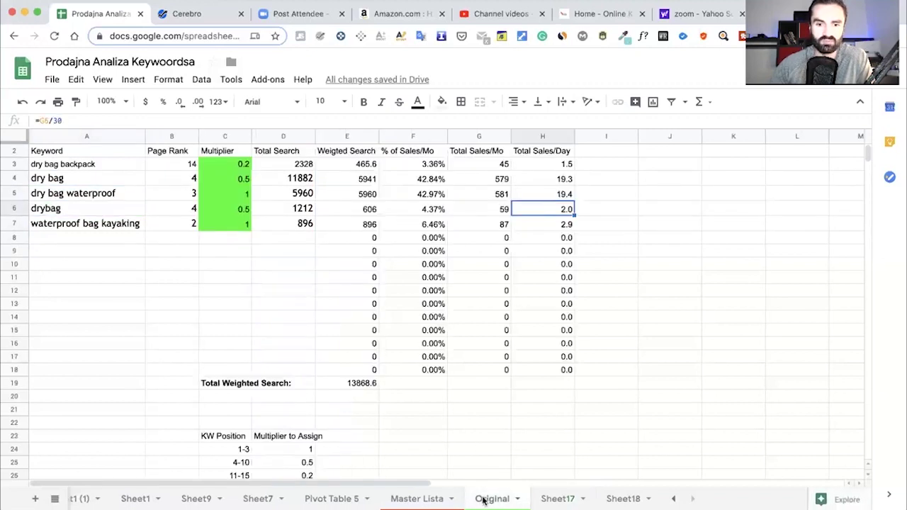
click(434, 498)
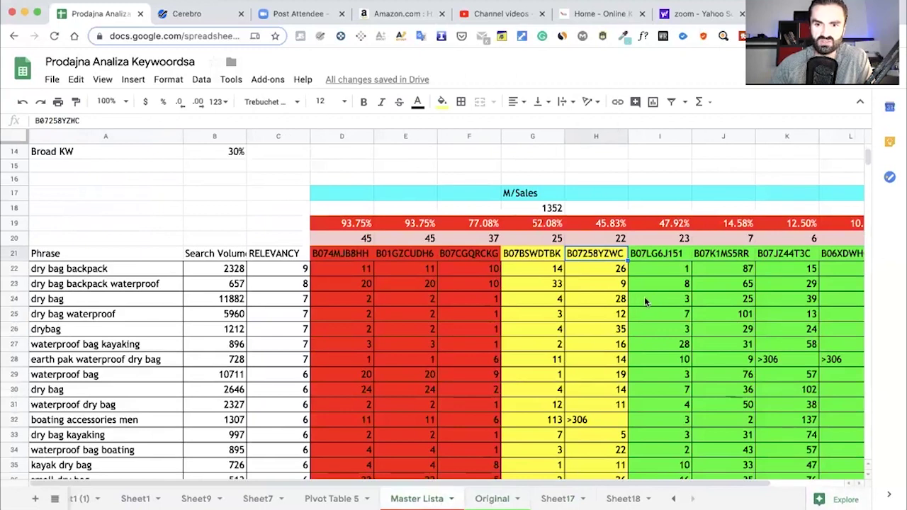
click(771, 298)
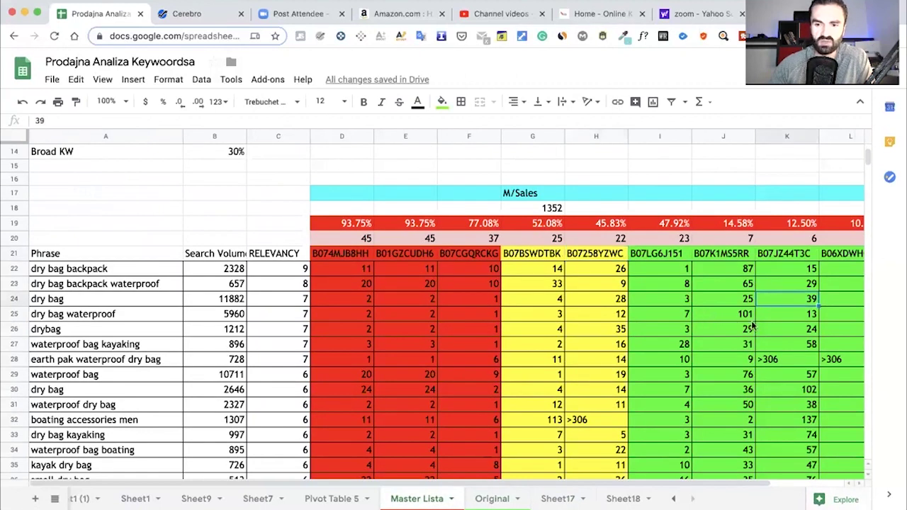
scroll(752, 325, down, 2)
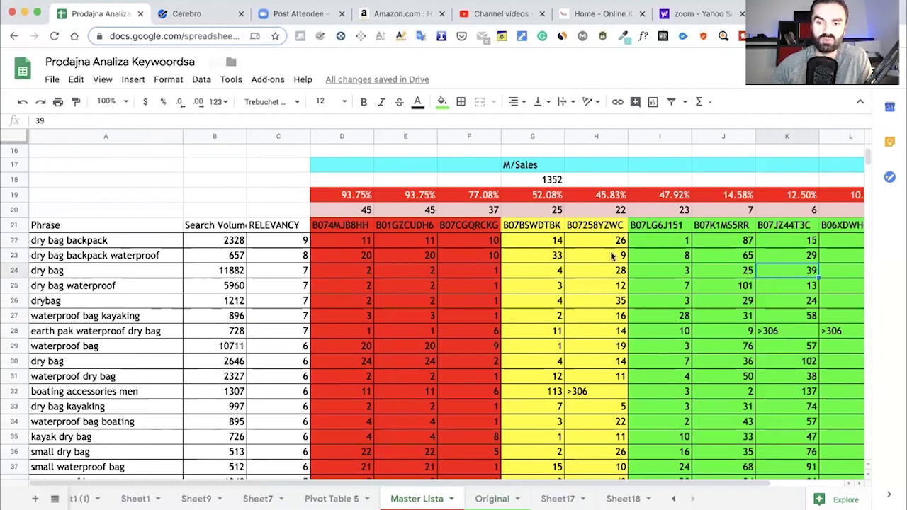
click(551, 231)
click(580, 230)
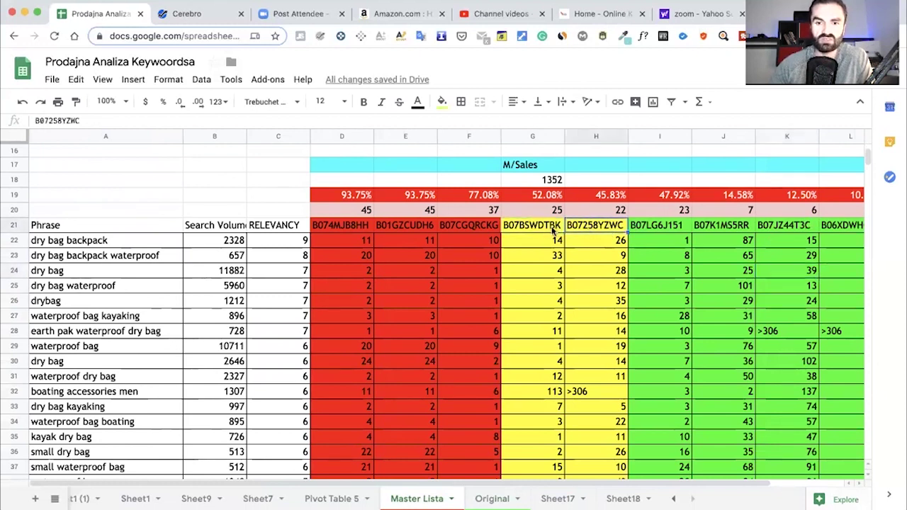
click(557, 229)
click(585, 229)
click(535, 230)
click(552, 355)
click(600, 349)
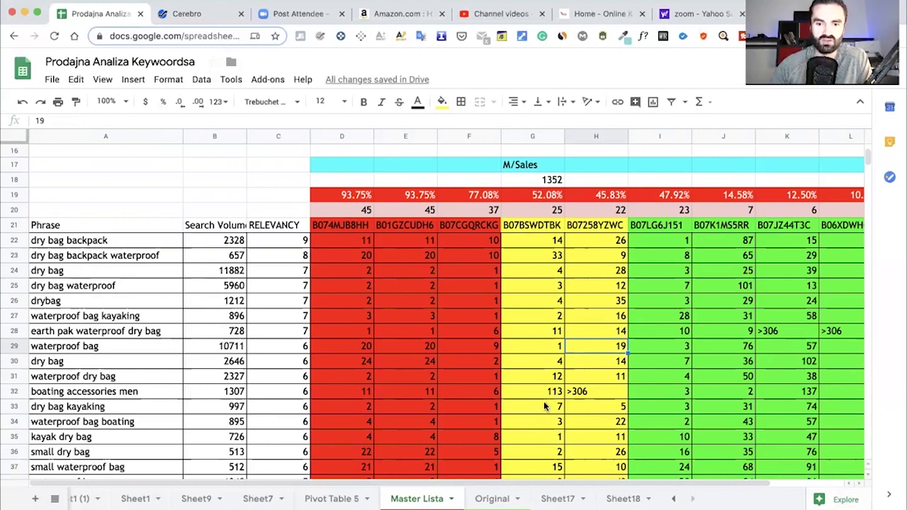
click(493, 498)
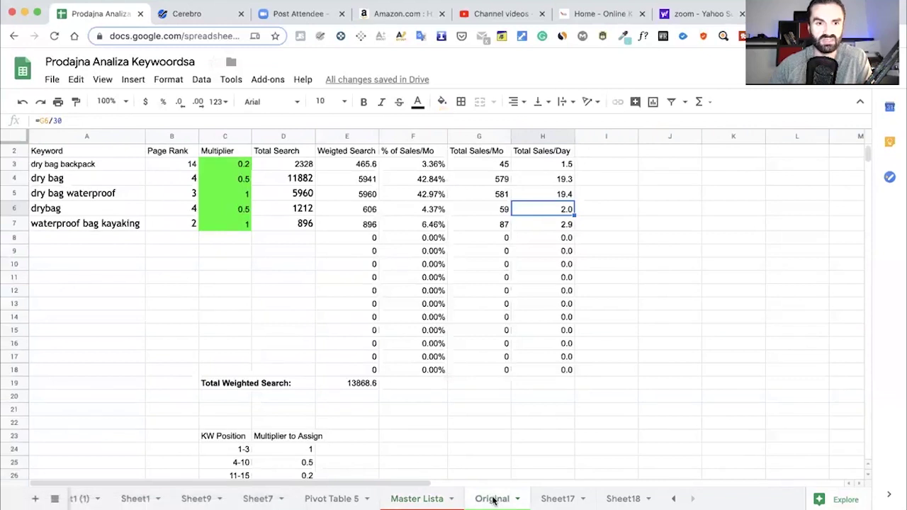